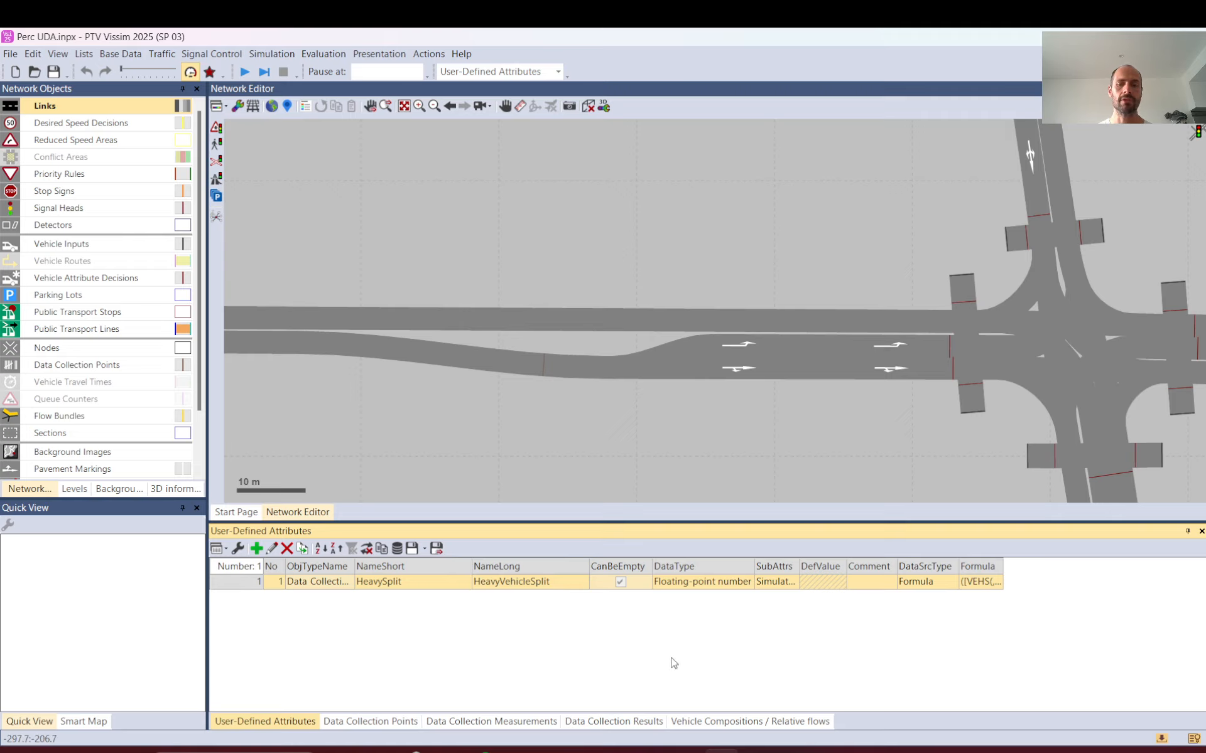
- Browse the object types available for a new user-defined attribute and discard the new attribute
left_click(256, 549)
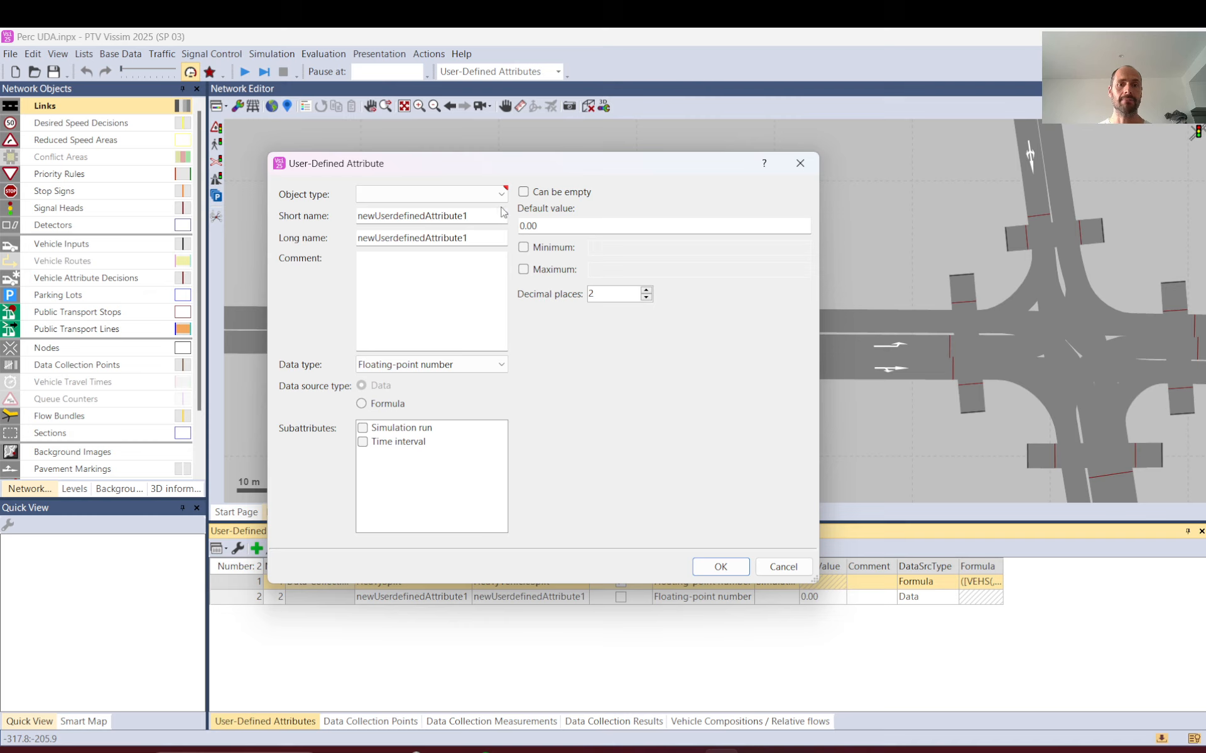
left_click(499, 195)
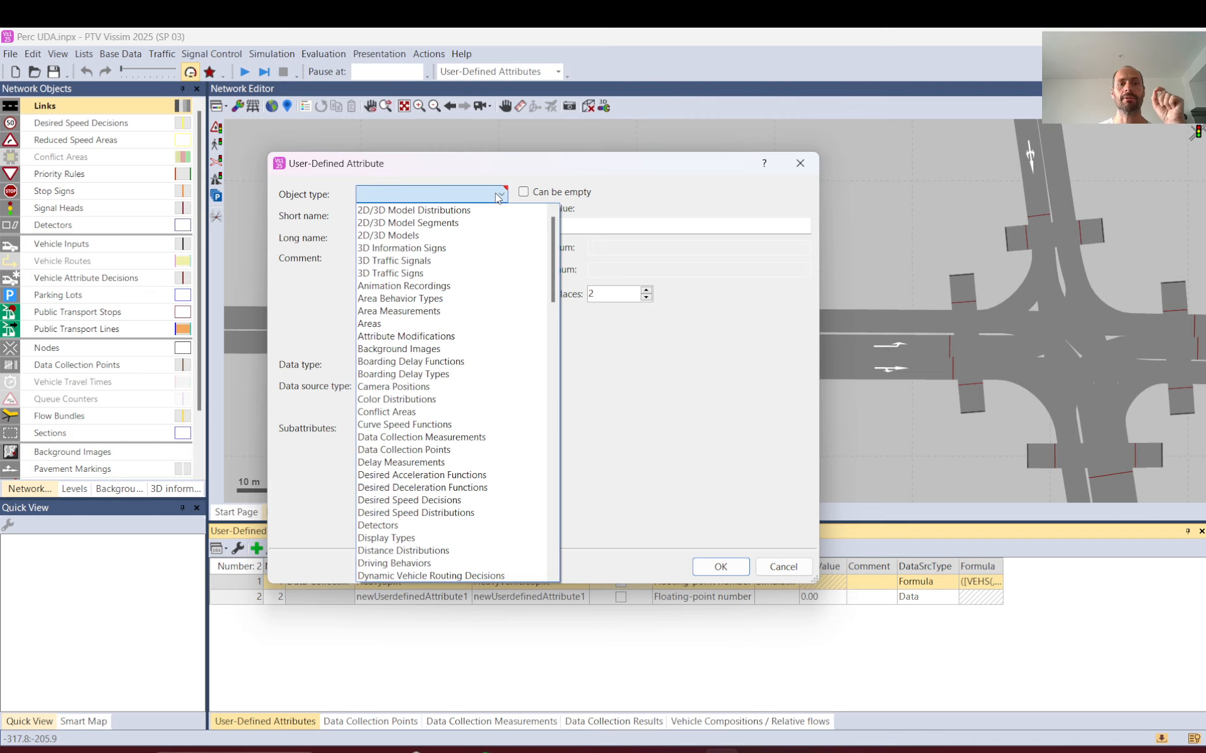
scroll(555, 259, "down", 1)
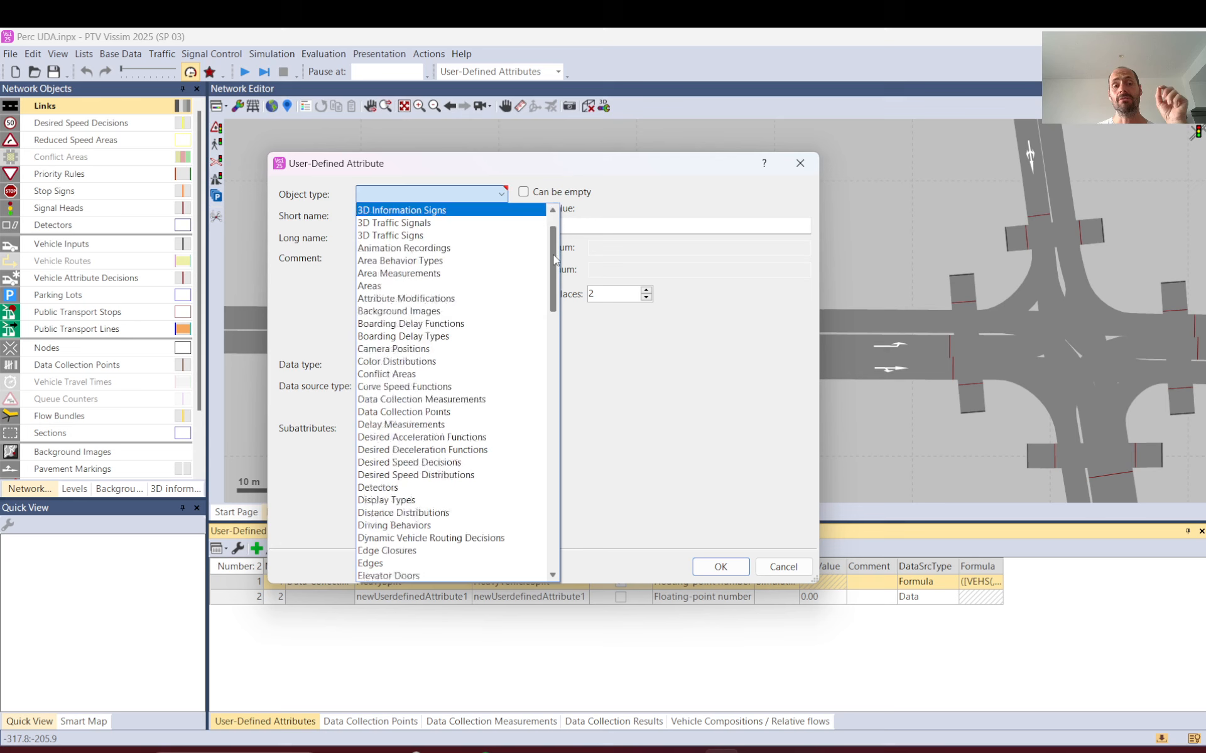
left_click_drag(554, 259, 567, 215)
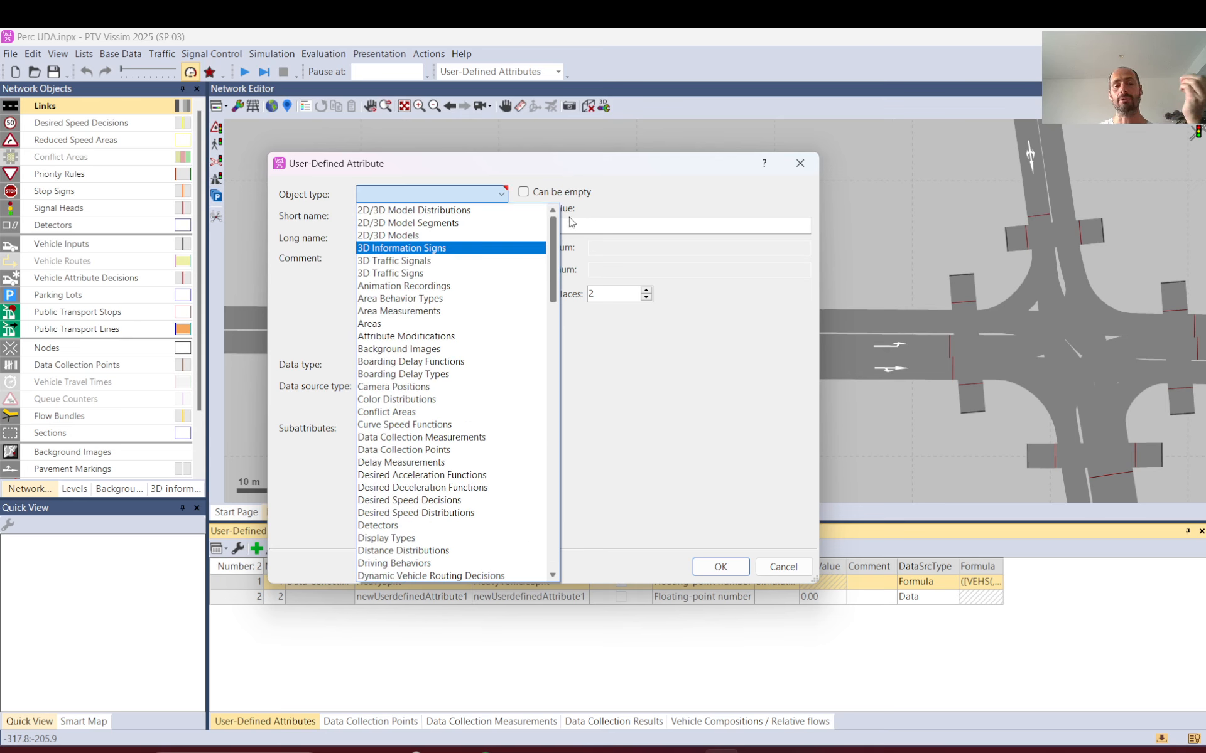
left_click(694, 205)
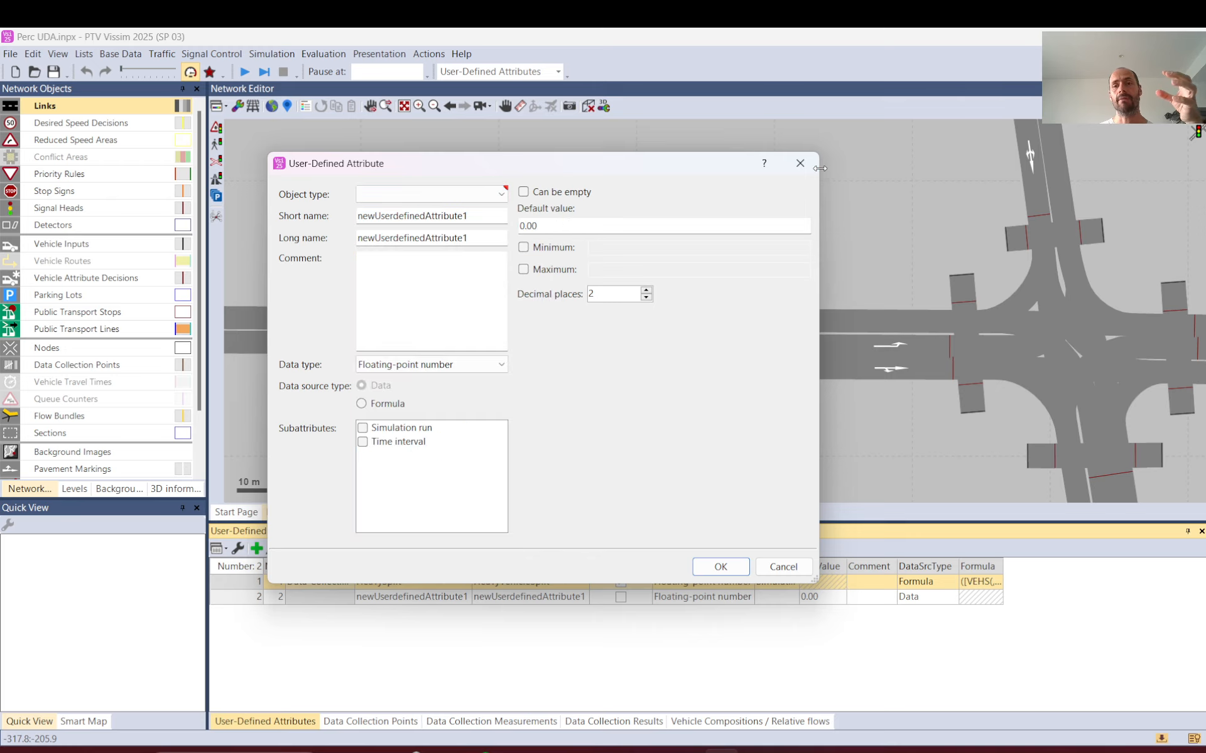
left_click(799, 163)
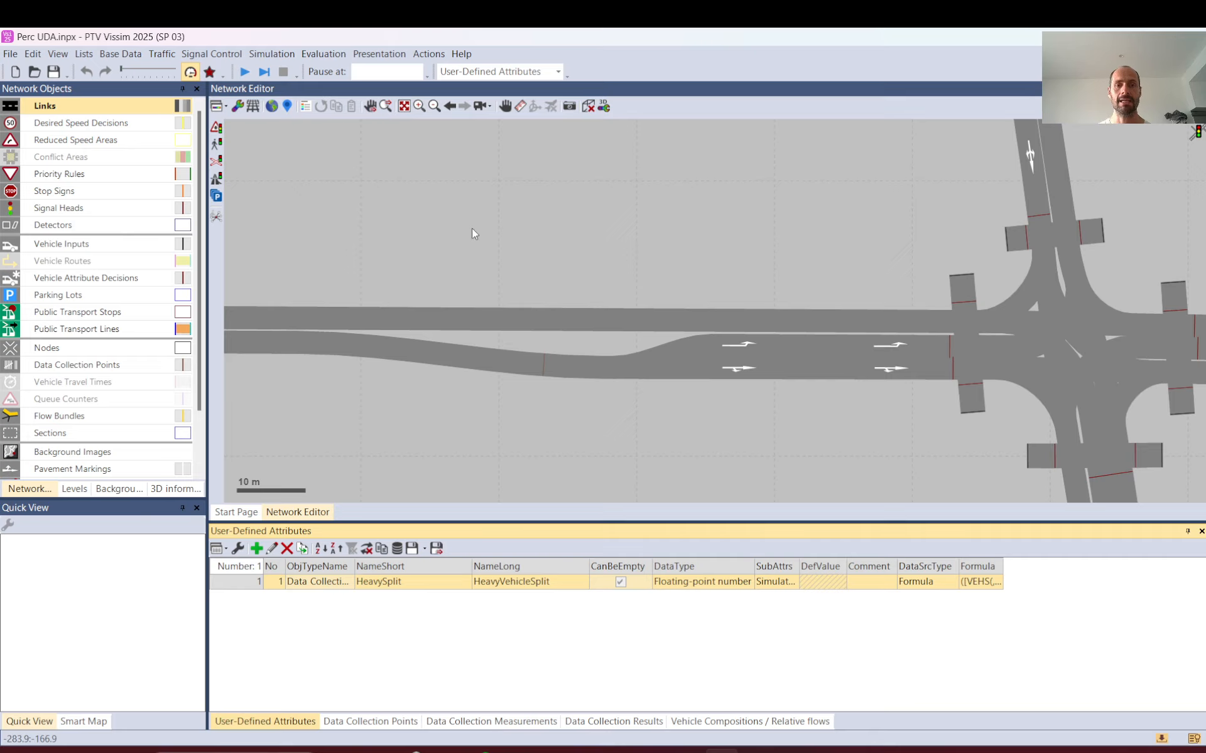
- Display the Data Collection Measurements list and check that HeavyVehicleSplit is among its selected attributes
left_click(310, 54)
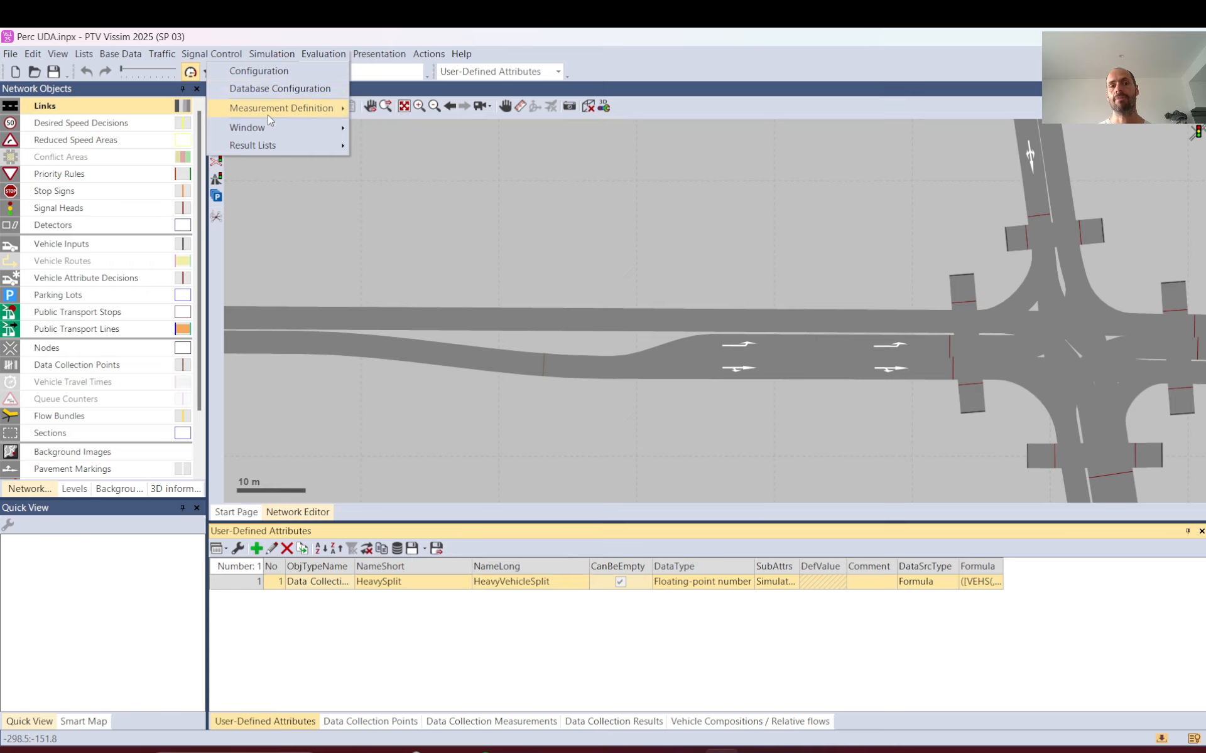
mouse_move(262, 112)
left_click(156, 113)
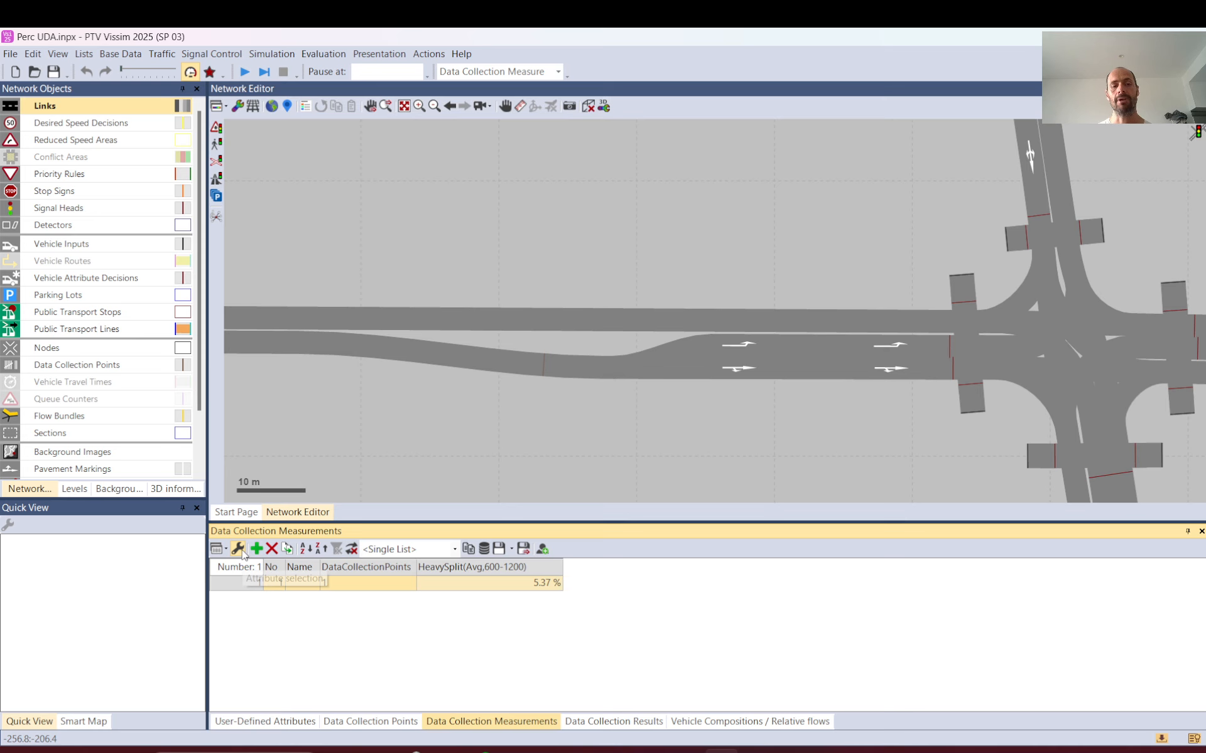
left_click(238, 549)
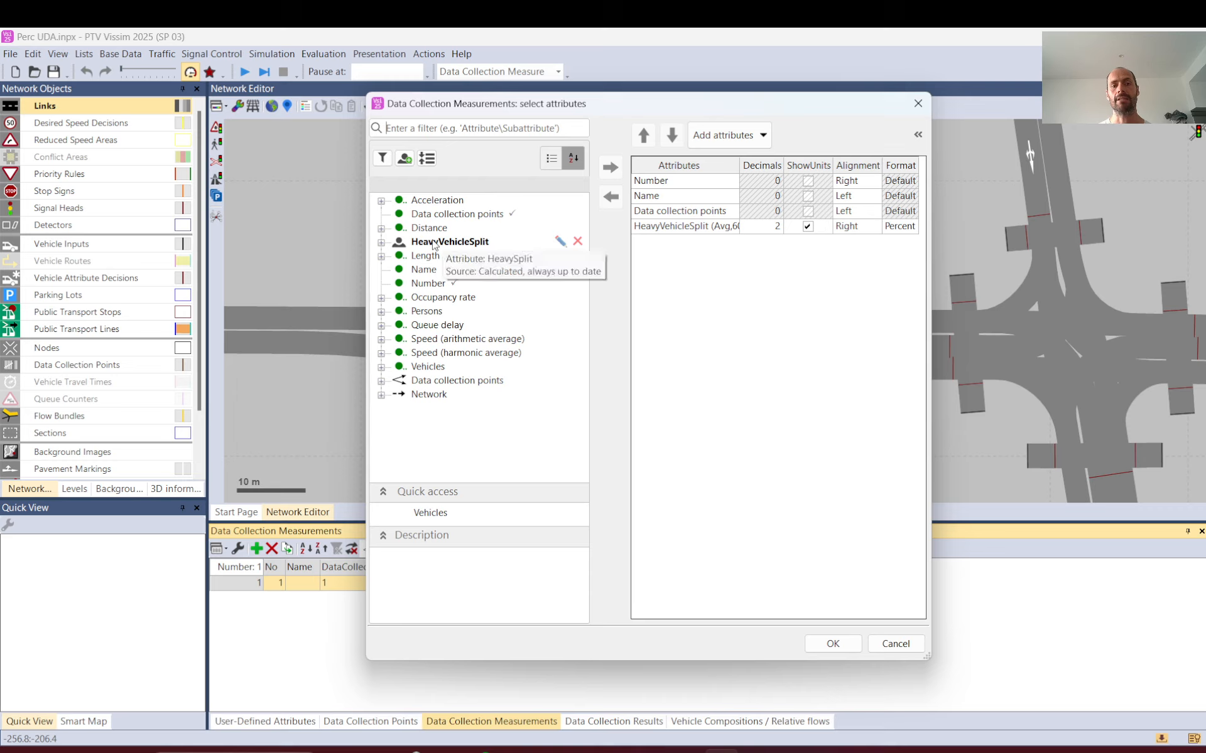
left_click(832, 644)
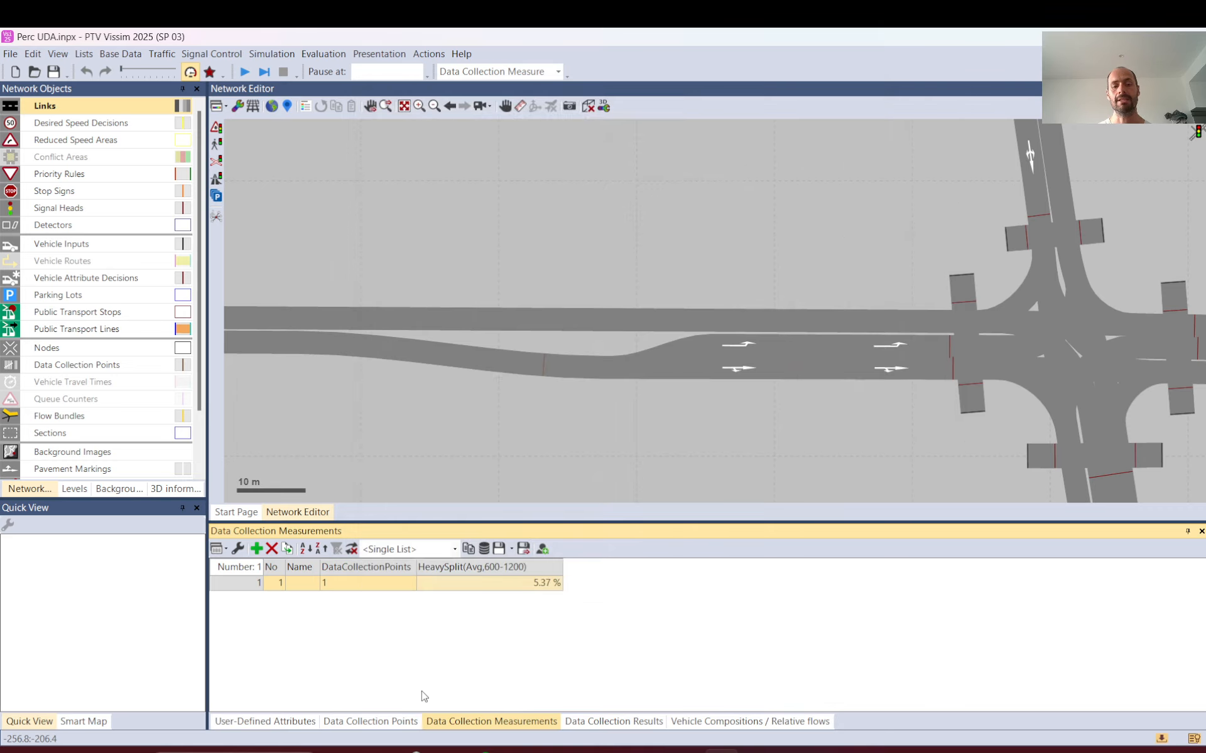
- Open the existing HeavySplit user-defined attribute and examine its object type, short name, long name and comment
left_click(292, 722)
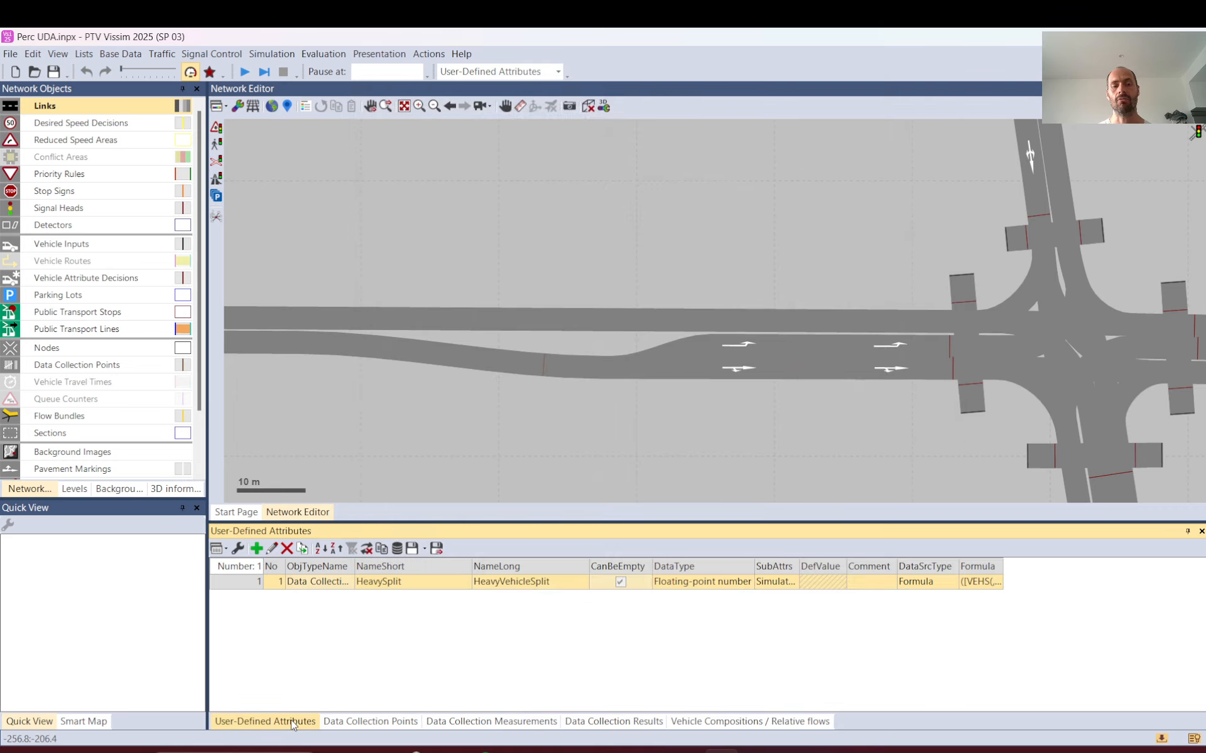
double_click(256, 584)
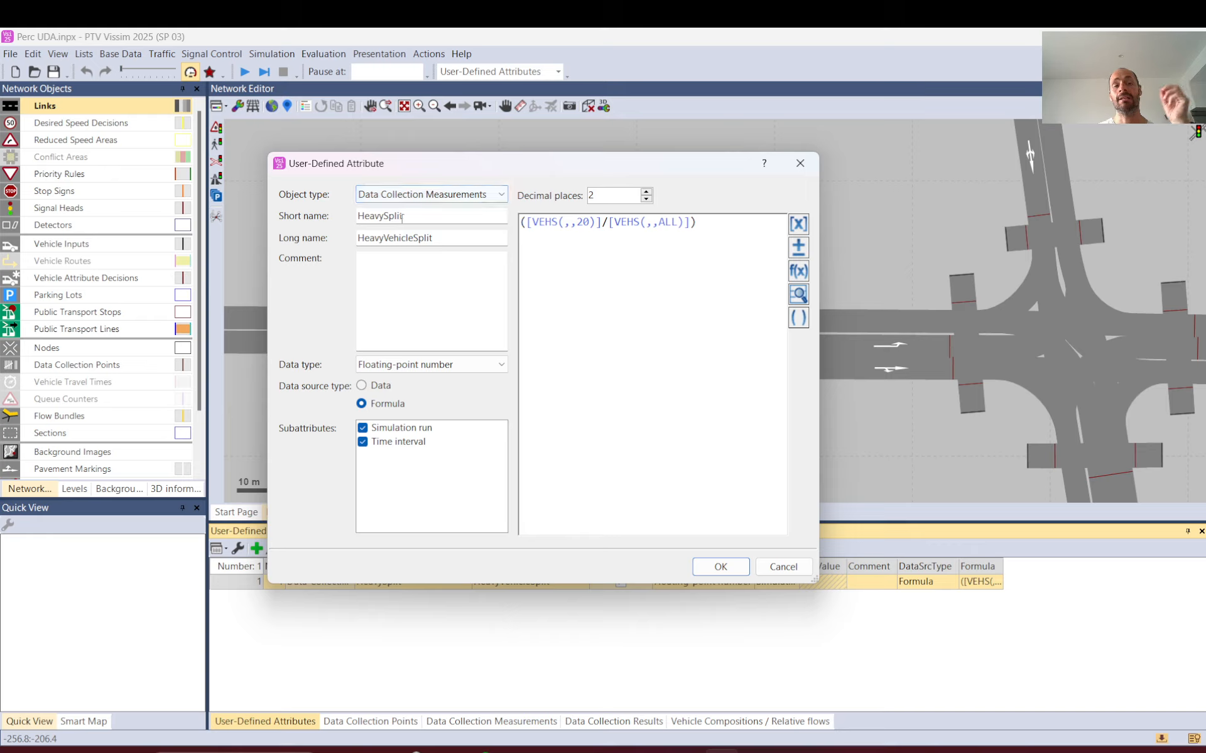
left_click_drag(364, 238, 467, 251)
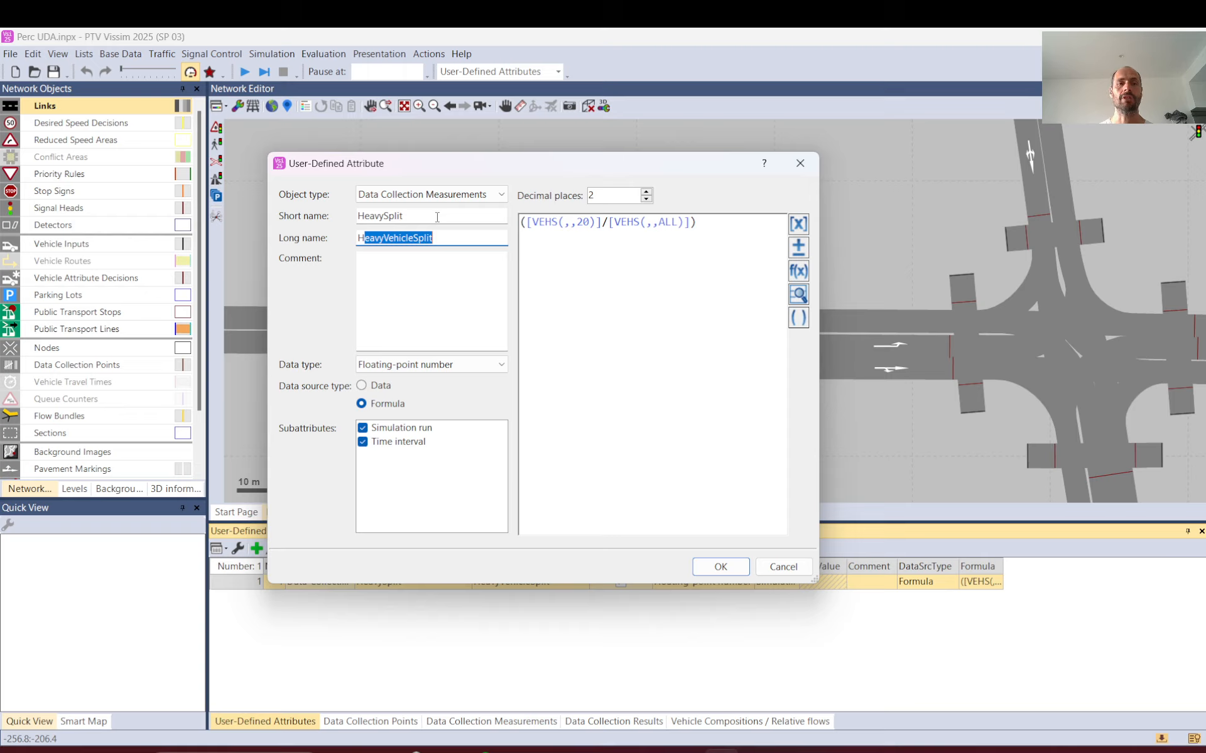
mouse_move(437, 217)
left_mouse_down()
mouse_move(354, 217)
mouse_move(417, 217)
mouse_move(365, 217)
mouse_move(384, 239)
mouse_move(442, 239)
left_mouse_up()
left_click(375, 217)
left_click(418, 217)
left_click(457, 240)
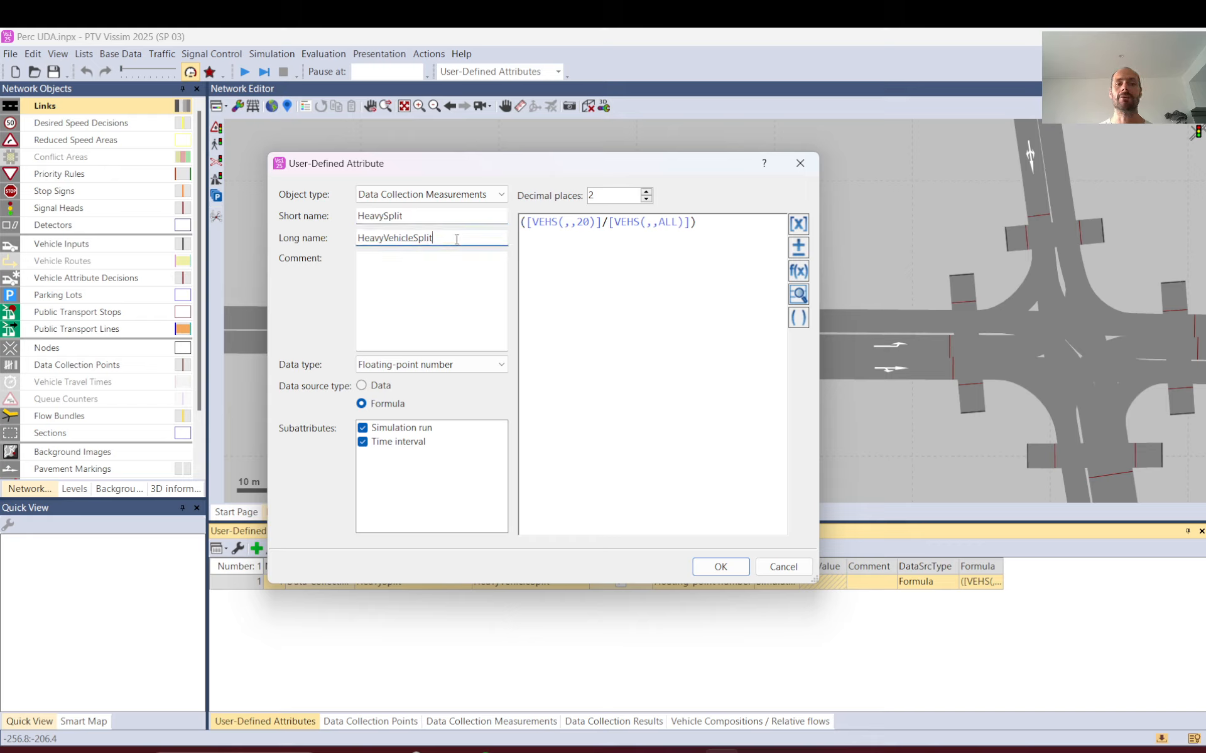
left_click(412, 275)
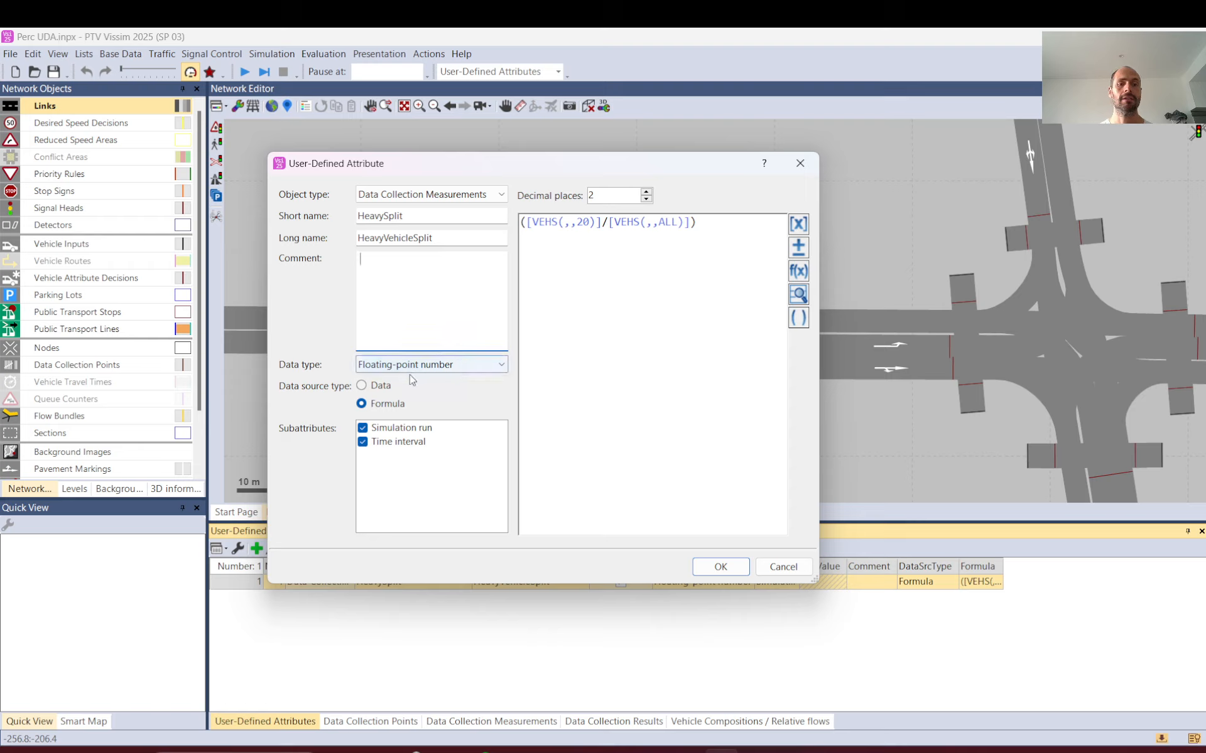
- Review the data types available for the HeavySplit attribute, keeping Floating-point number
left_click(501, 367)
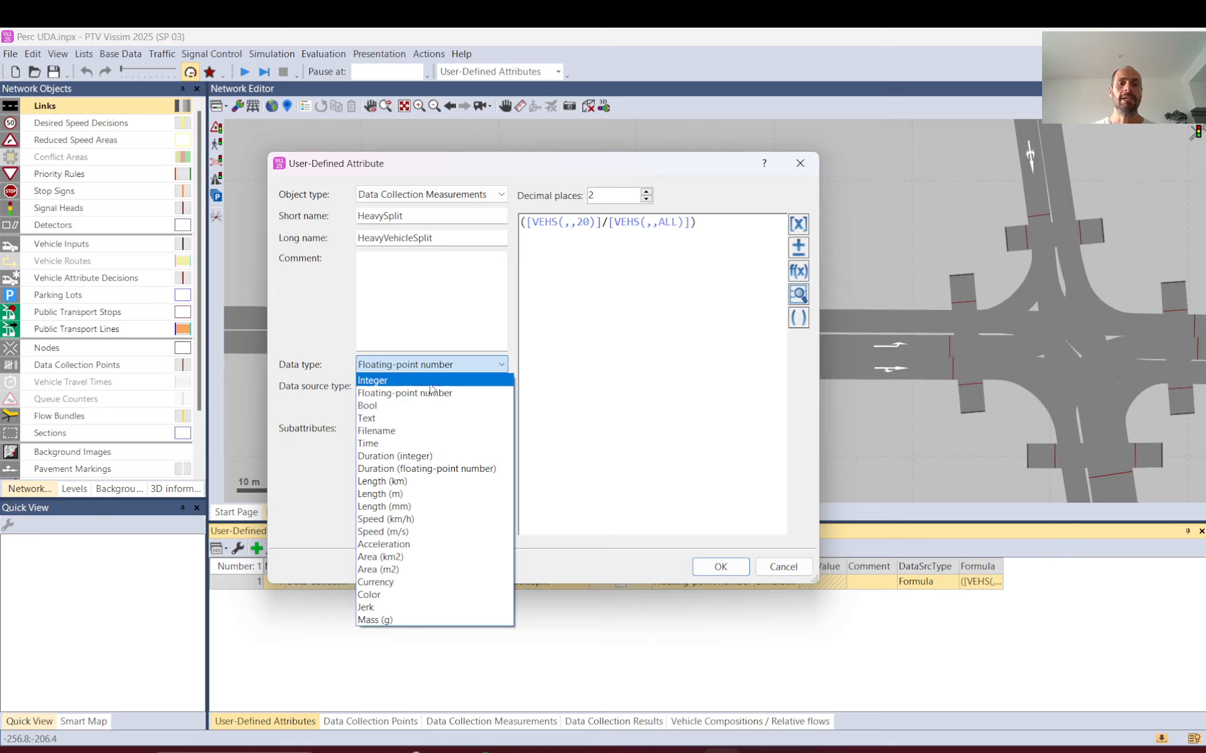
left_click(407, 329)
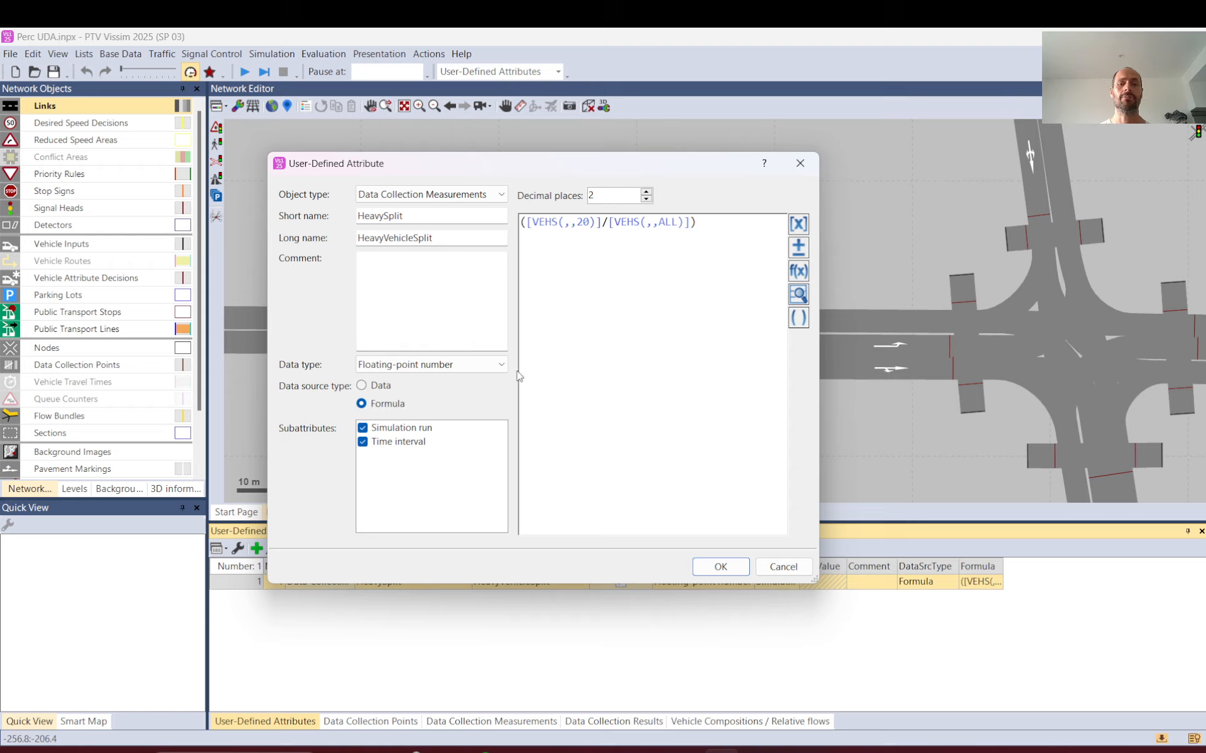
left_click(500, 365)
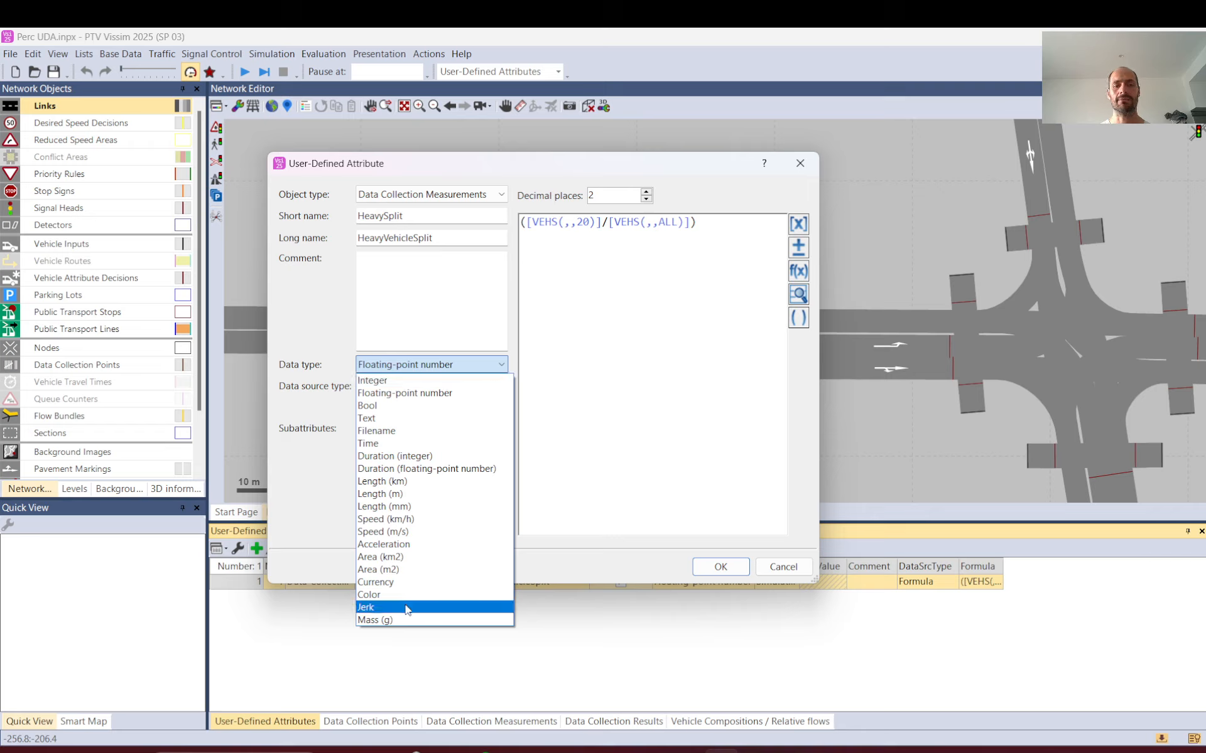
left_click(564, 376)
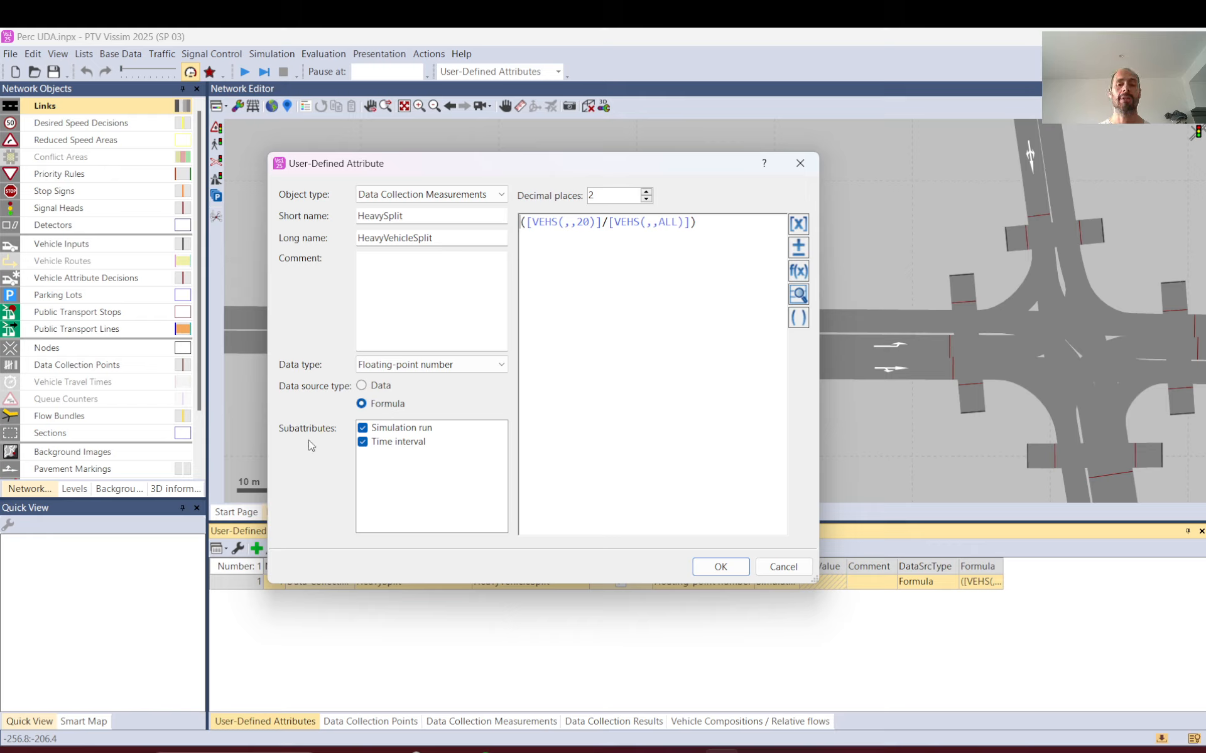
- Compare the settings offered by the Data and Formula source types of the HeavySplit attribute, ending on Formula
left_click(362, 386)
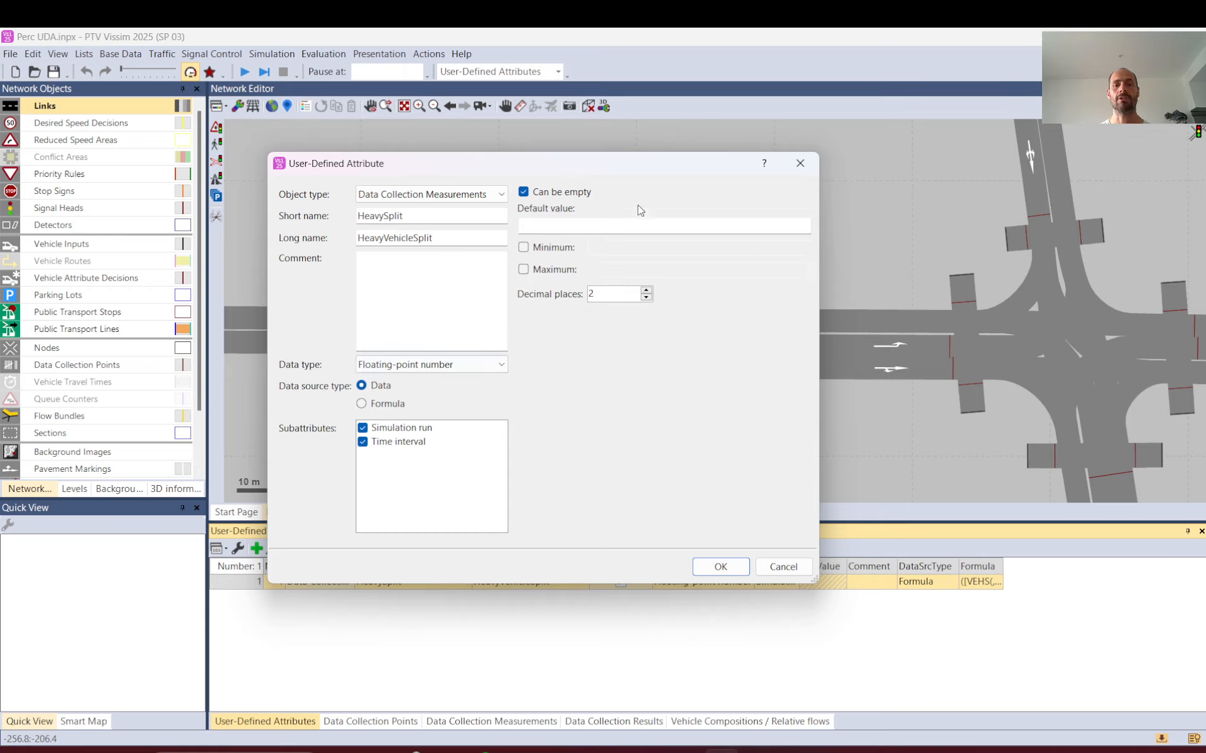
left_click(550, 228)
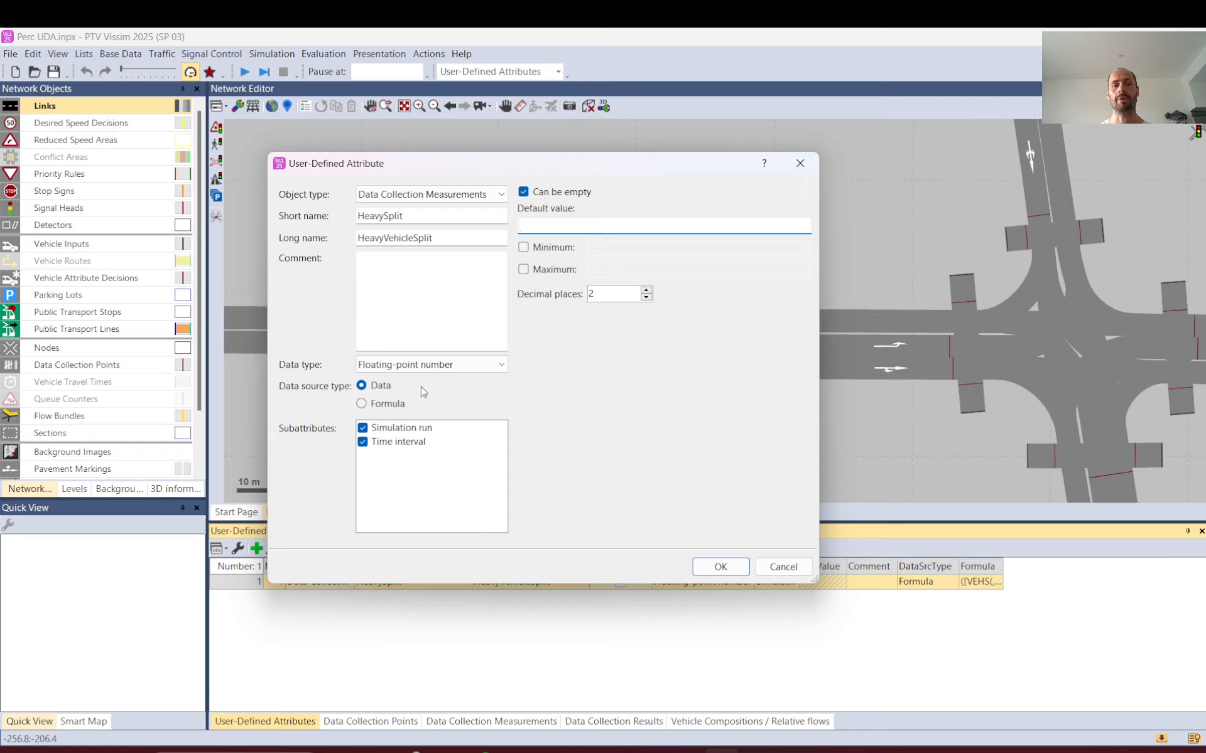
left_click(385, 407)
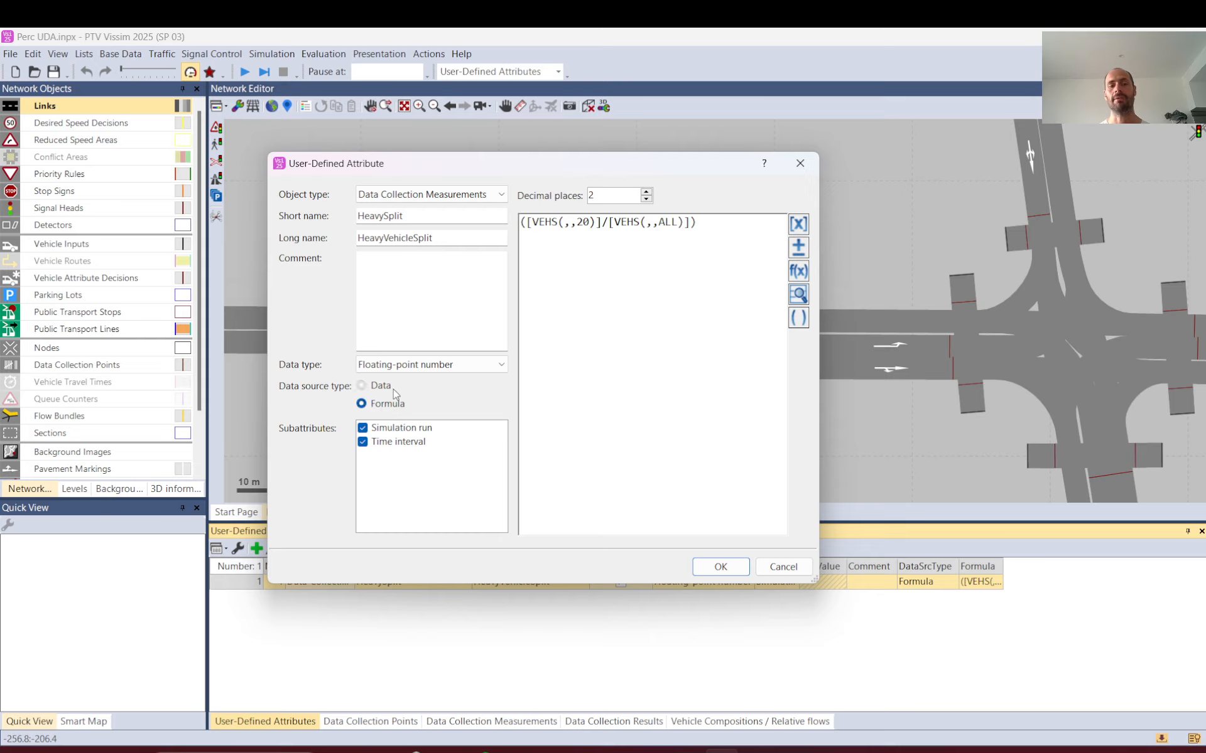
left_click(394, 389)
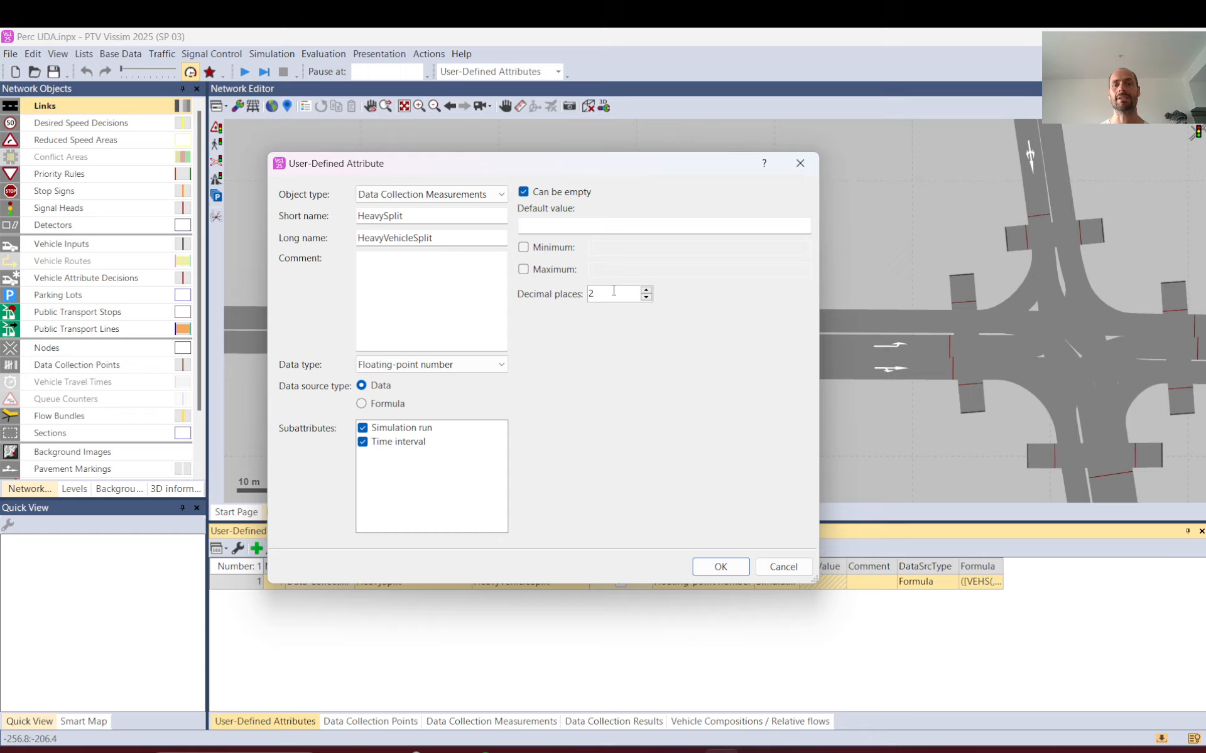
left_click(384, 404)
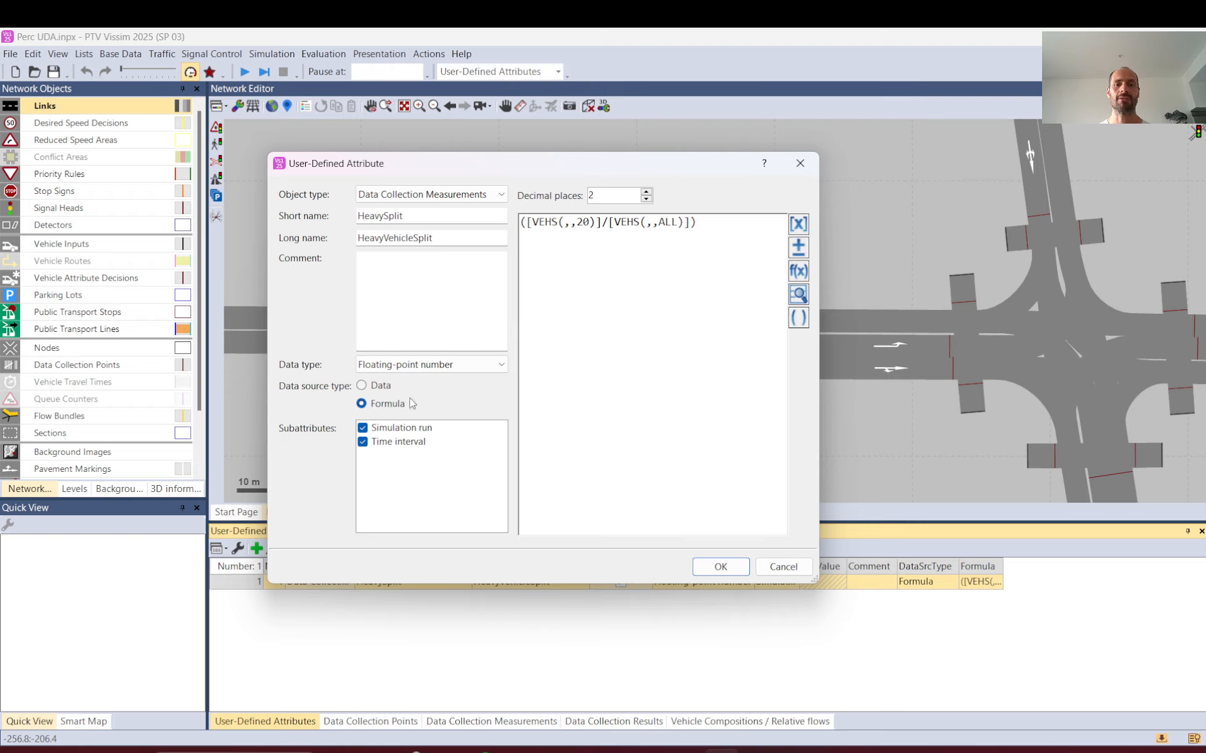
- Examine the HeavySplit formula dividing HGV vehicles by all vehicles, and close the attribute definition without changes
left_click(648, 238)
left_click_drag(599, 231, 553, 244)
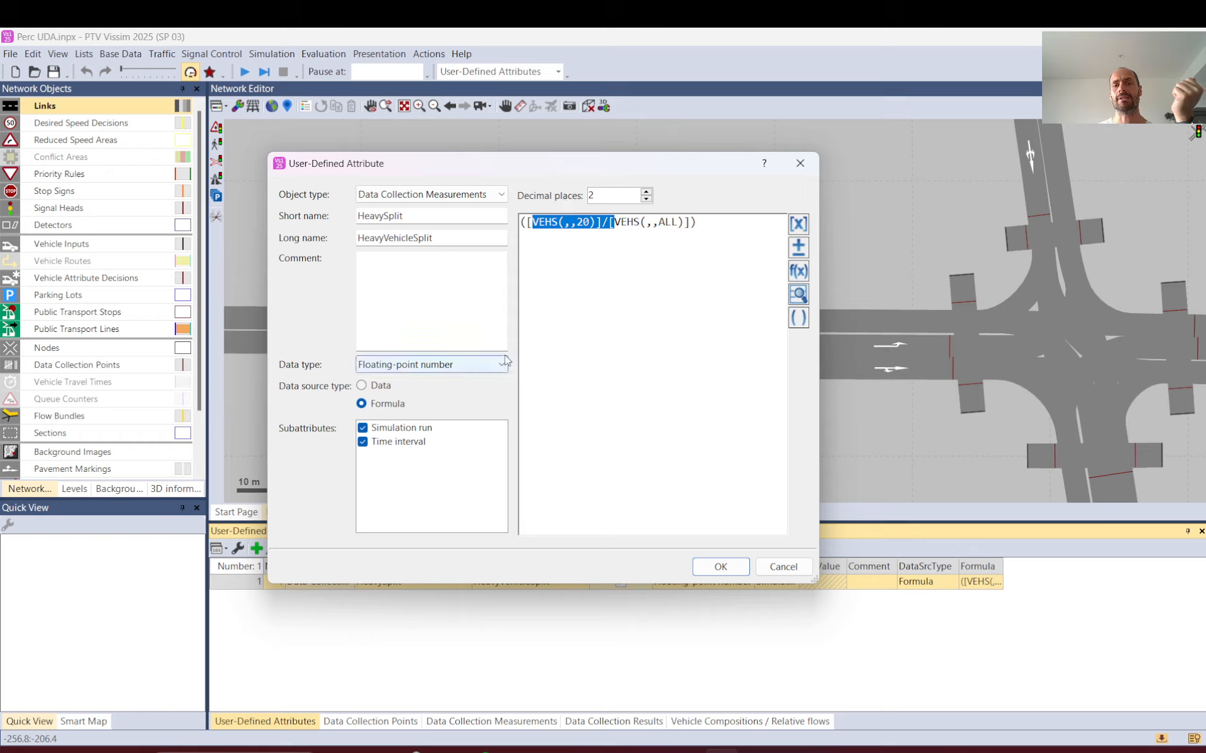
mouse_move(695, 222)
left_mouse_down()
mouse_move(525, 225)
mouse_move(706, 223)
left_mouse_up()
left_click(713, 222)
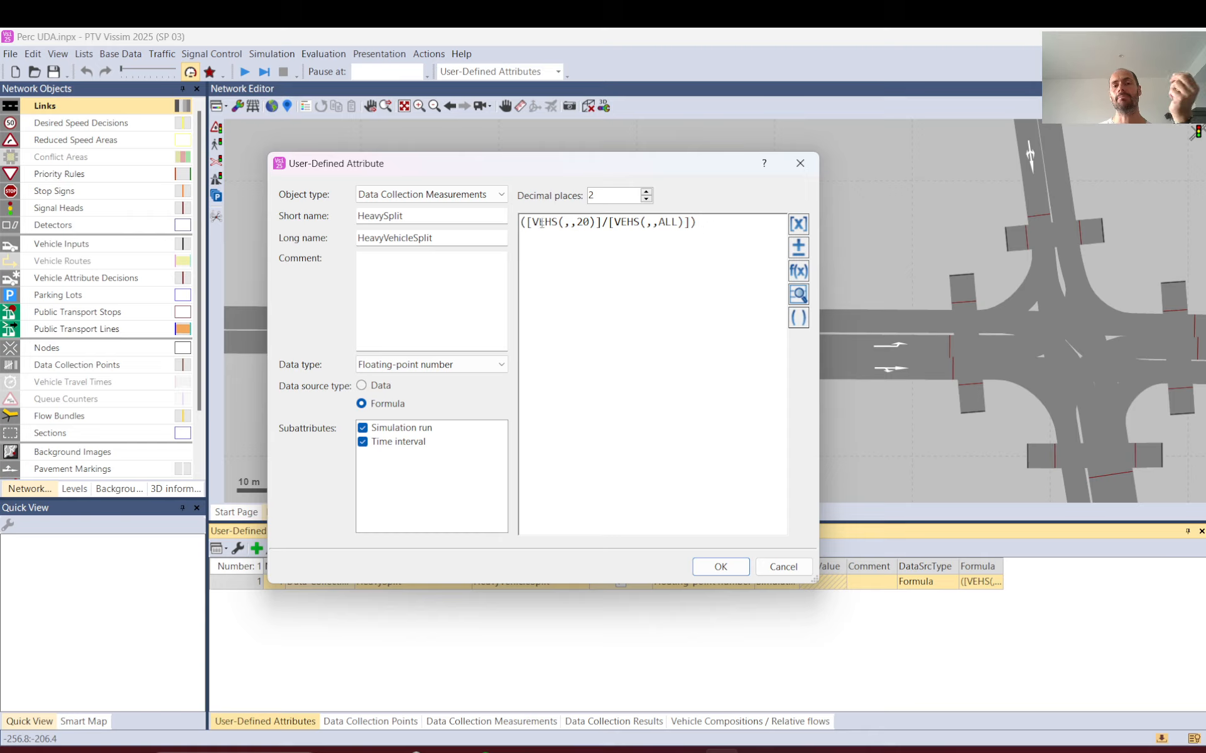
left_click_drag(532, 222, 696, 223)
left_click(714, 222)
left_click_drag(714, 221, 522, 222)
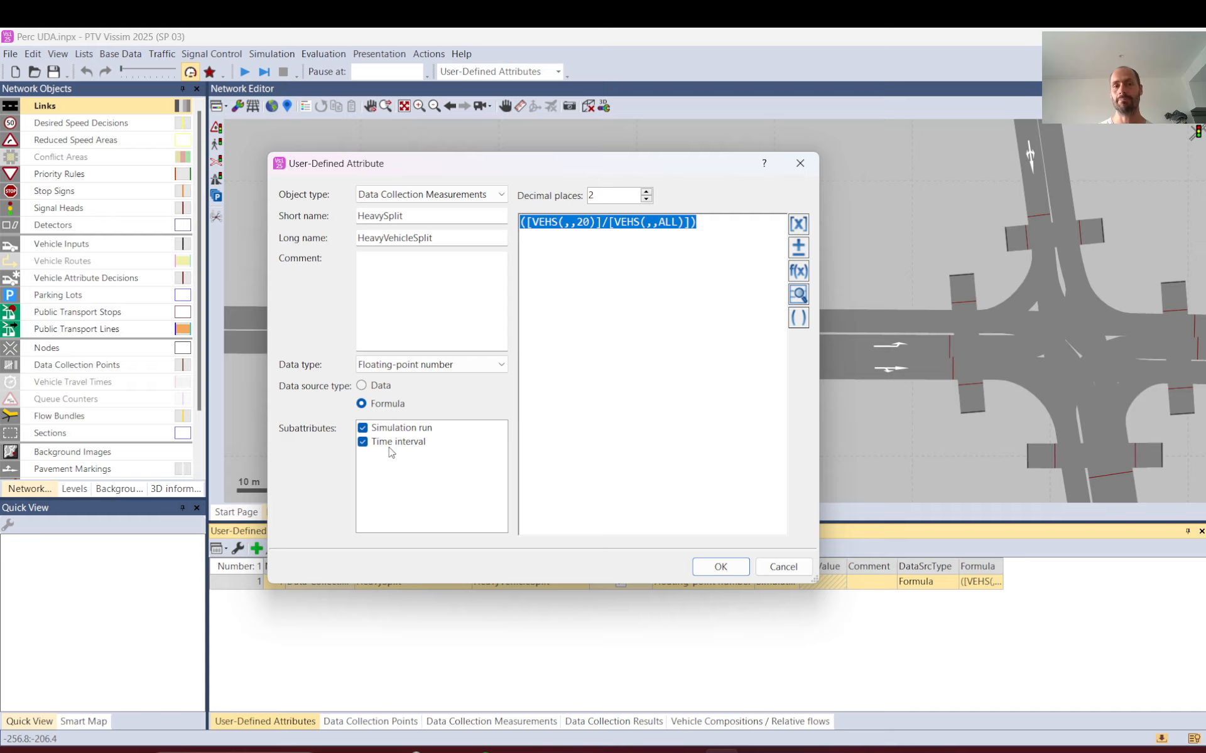
left_click(799, 163)
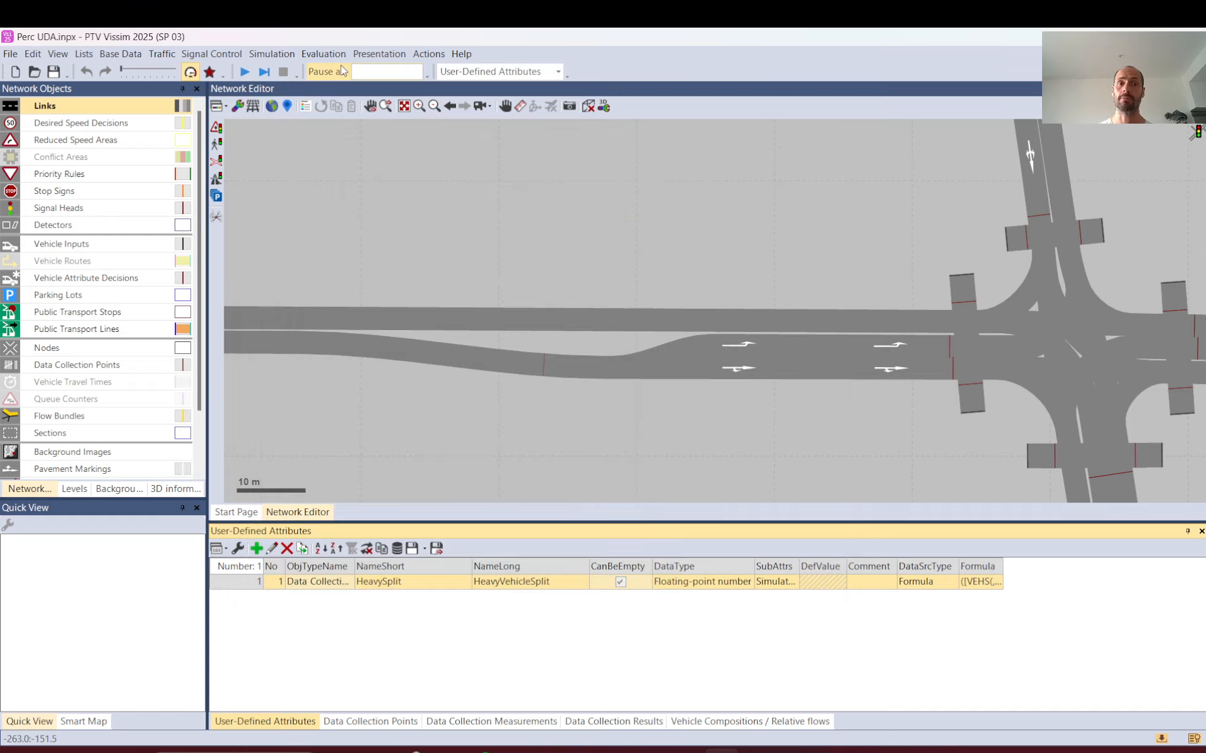
- Check the simulation period and number of runs in the simulation parameters
left_click(278, 54)
left_click(278, 68)
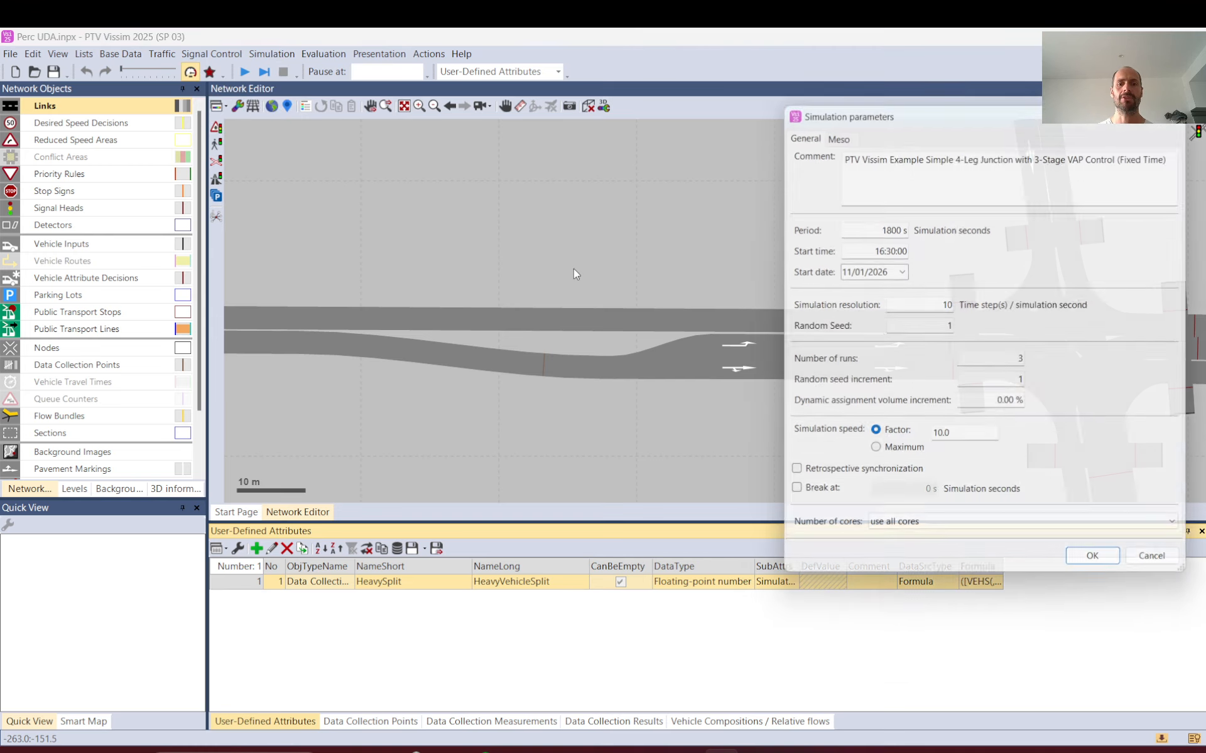
left_click_drag(912, 116, 445, 100)
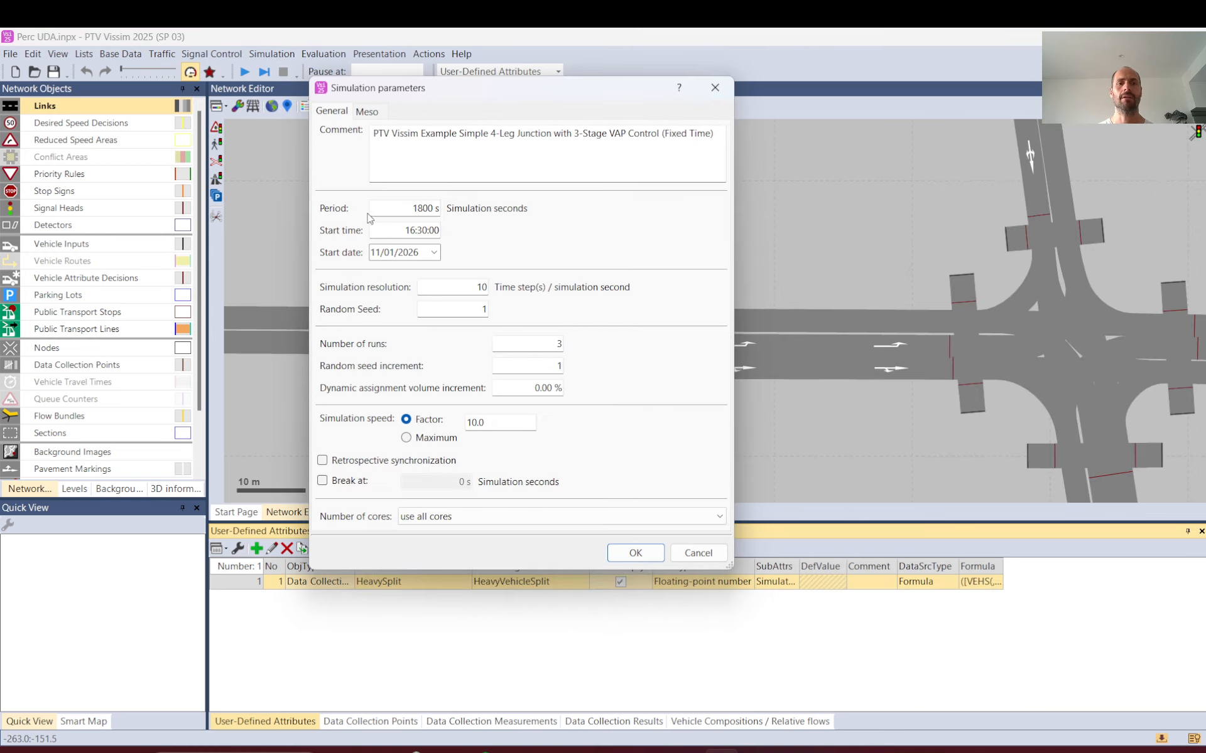
left_click_drag(386, 212, 467, 214)
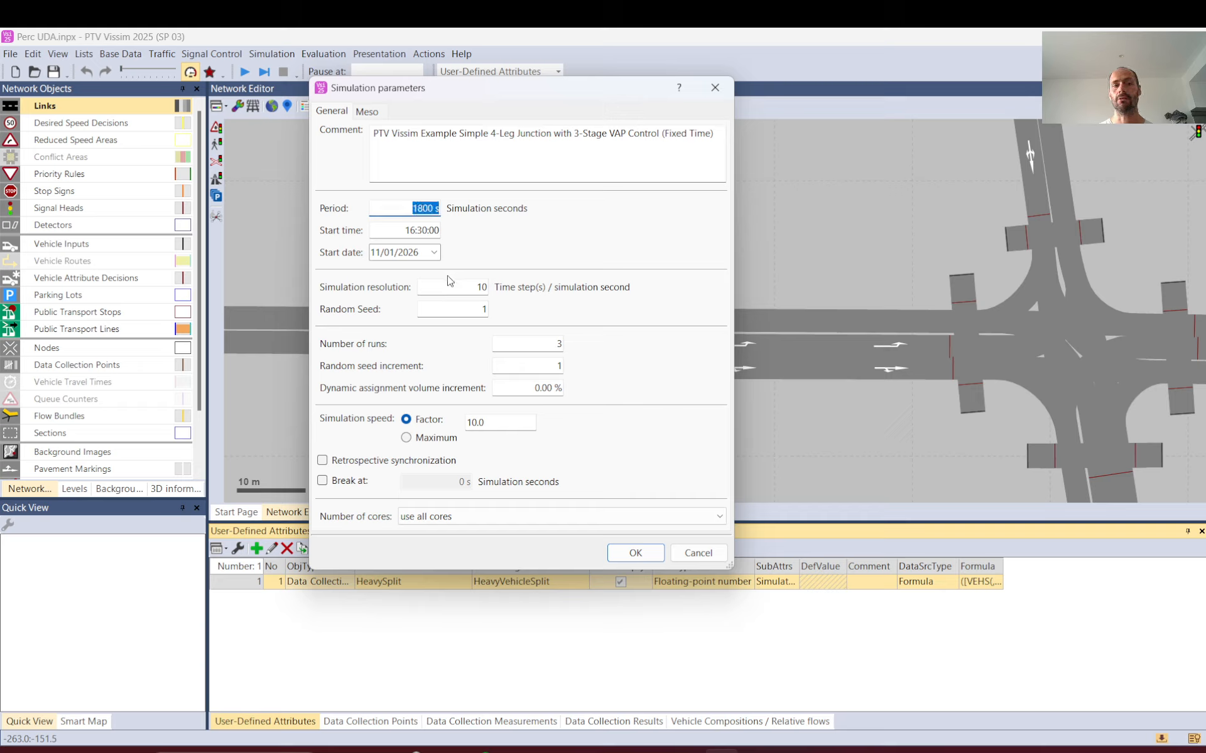
left_click(635, 553)
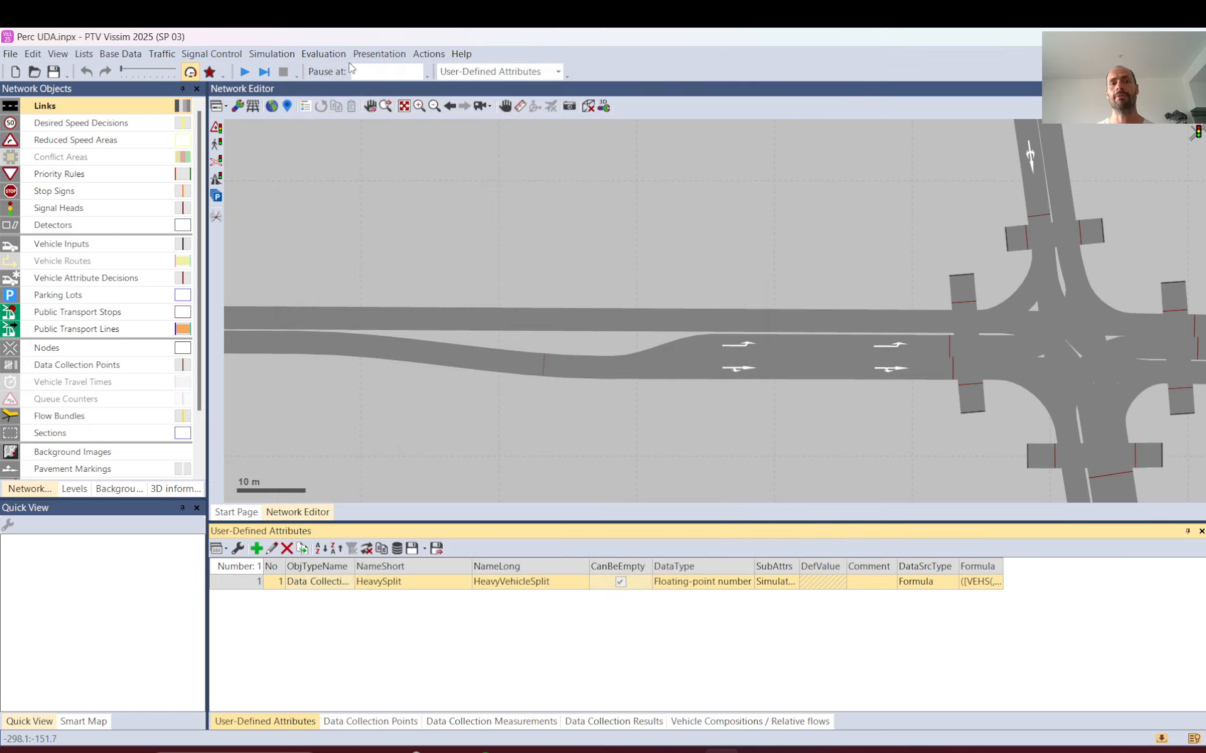
- Open the evaluation configuration and examine the from-time, to-time and interval used for collecting the Data collections results
left_click(308, 54)
left_click(311, 70)
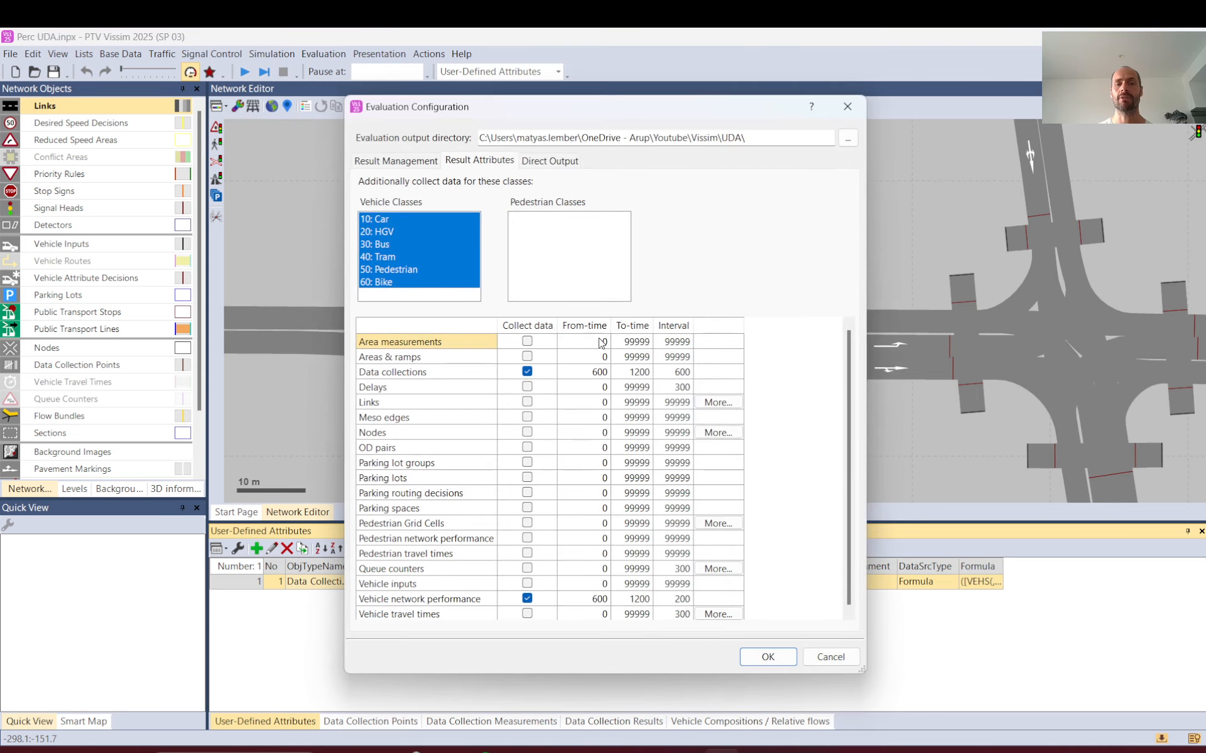
left_click(447, 375)
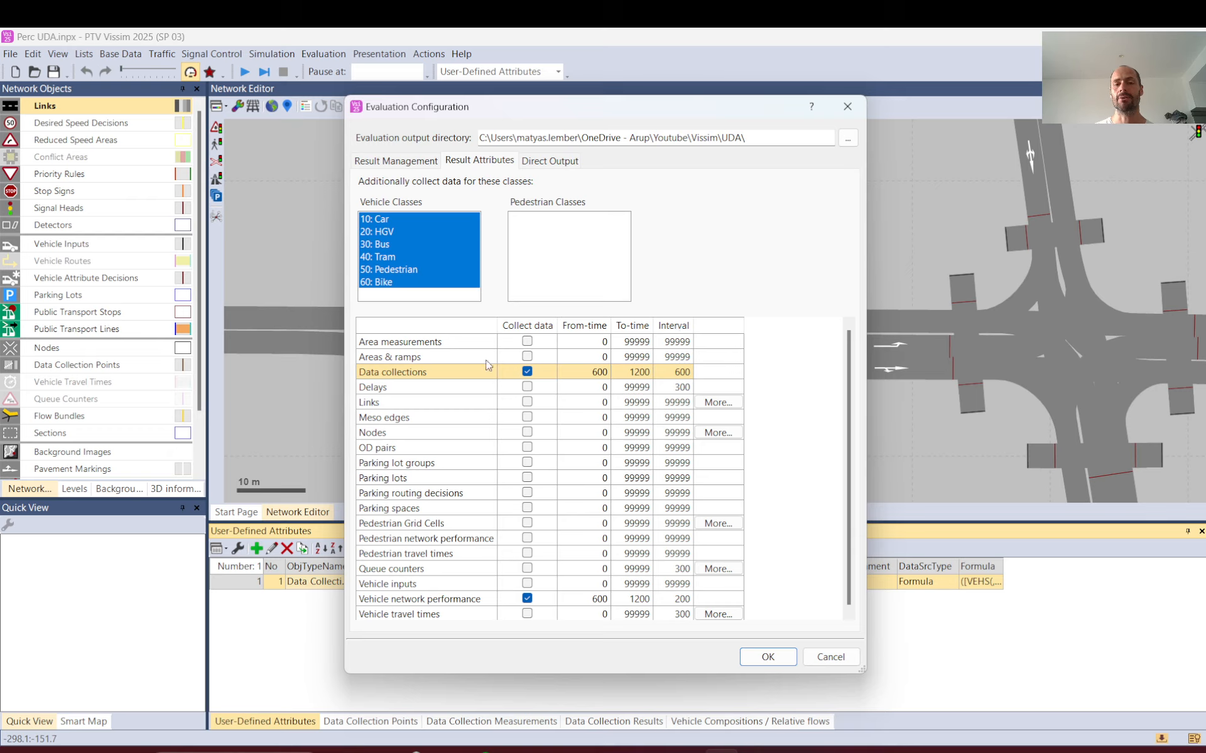
left_click(681, 373)
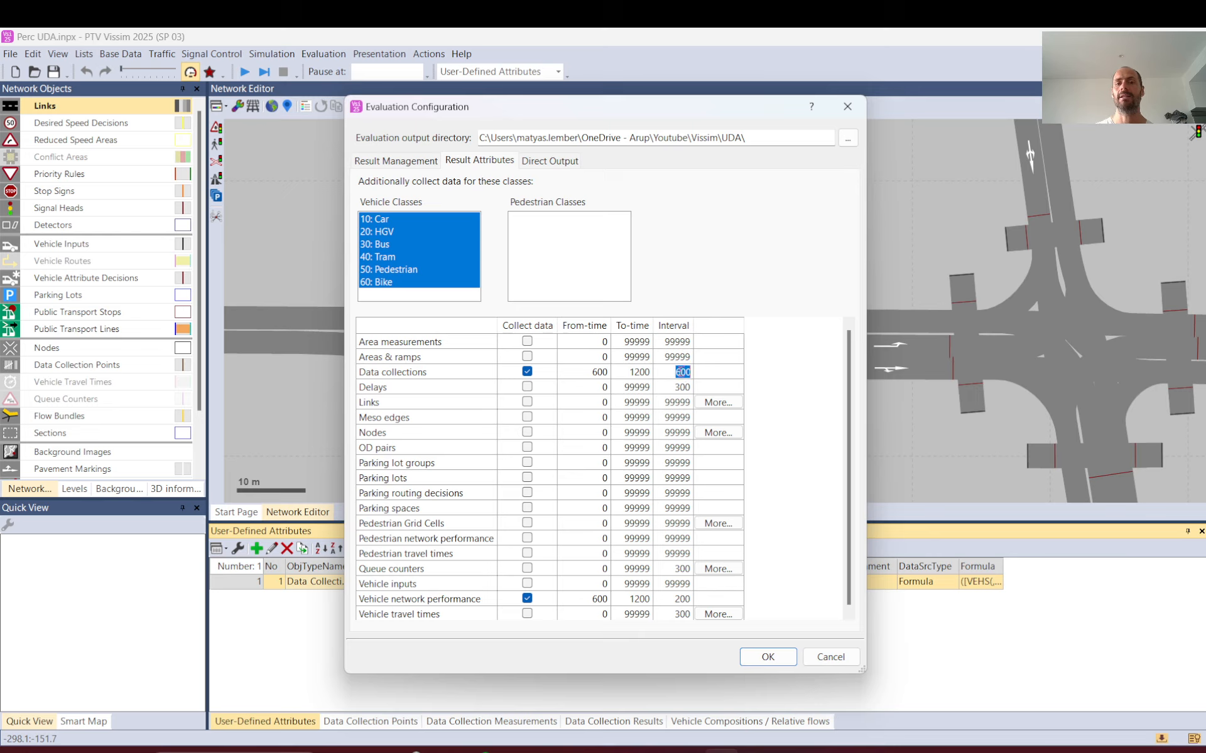
left_click(666, 373)
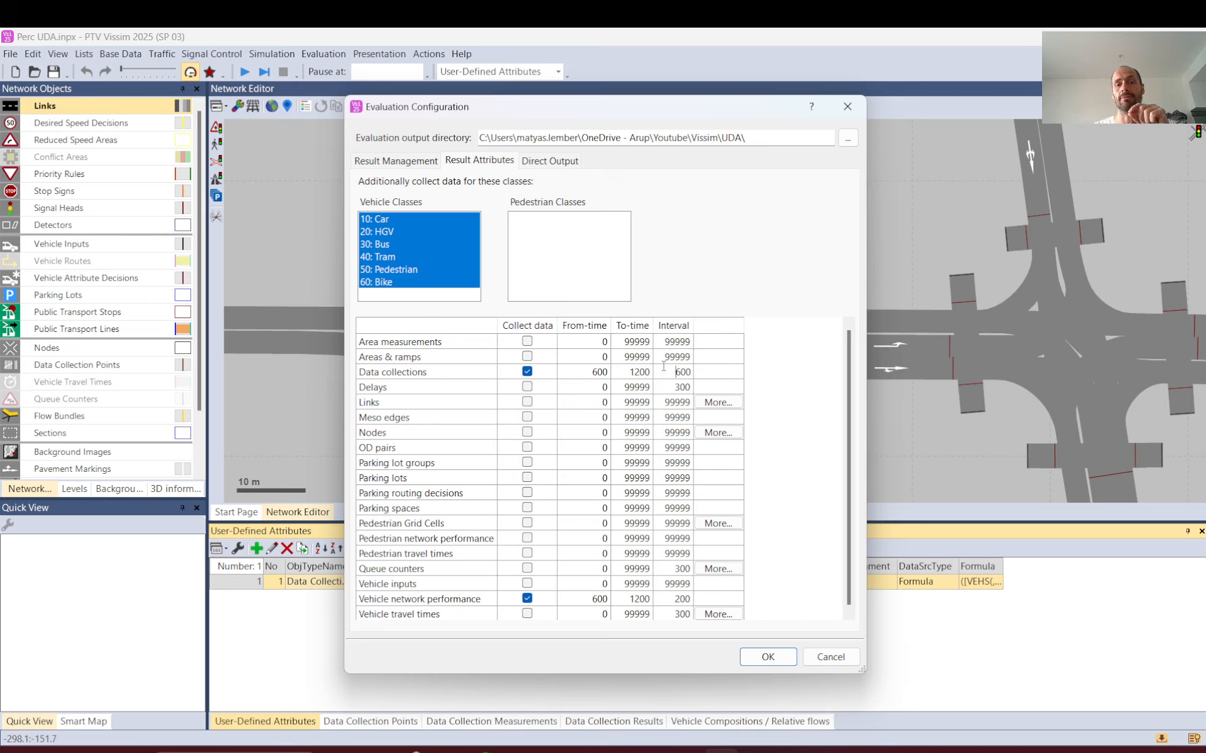
left_click(592, 375)
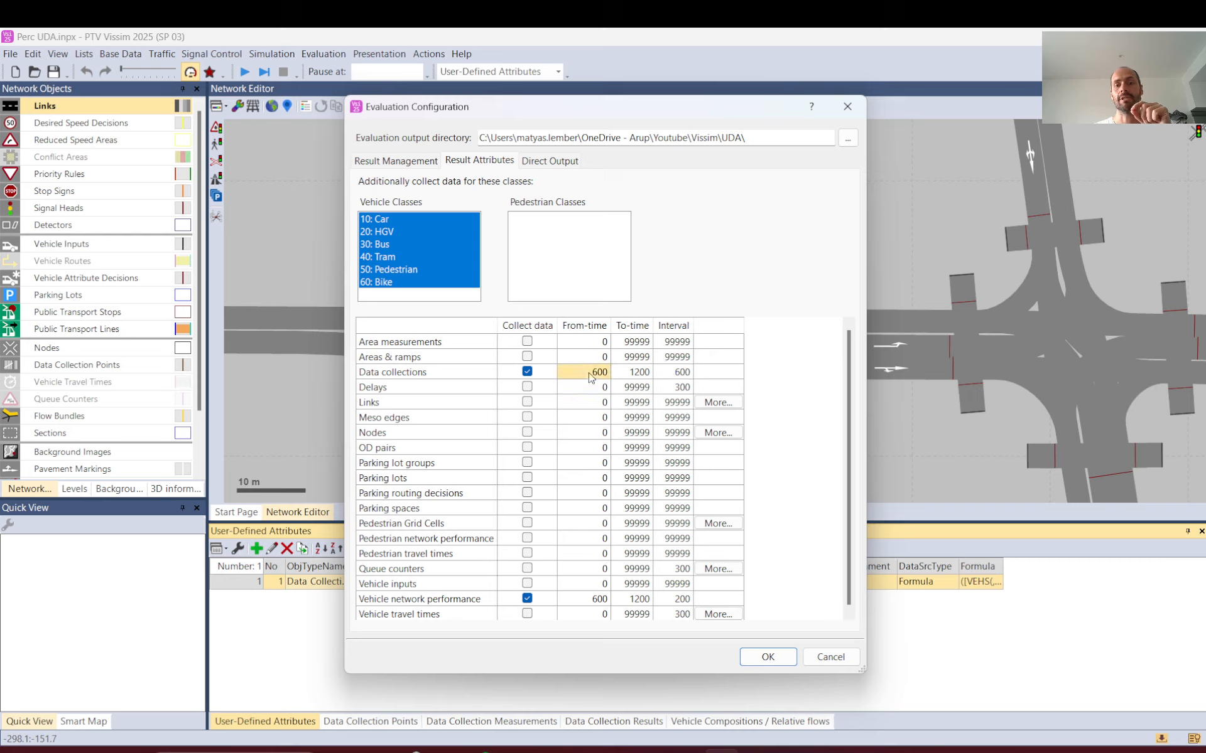
- Set the To-time of the Data collections evaluation to 1800 and review its from-time and interval alongside
left_click(638, 374)
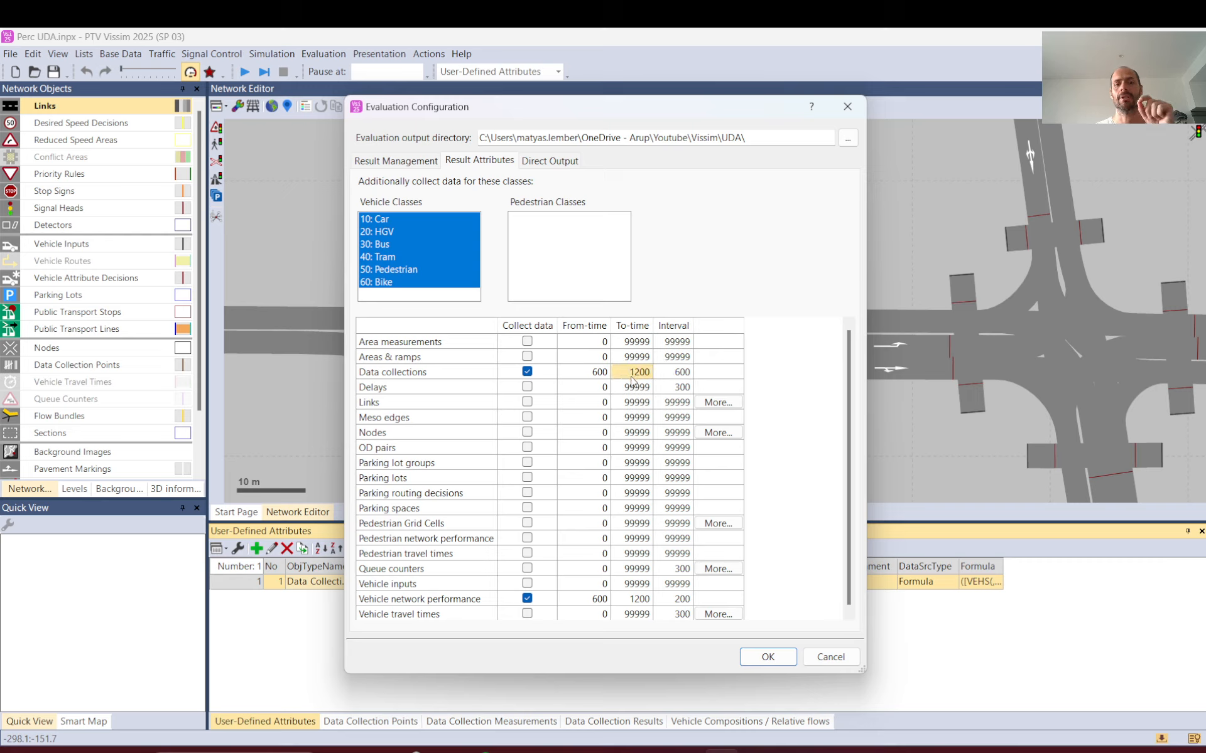
left_click(636, 376)
left_click_drag(636, 375, 640, 375)
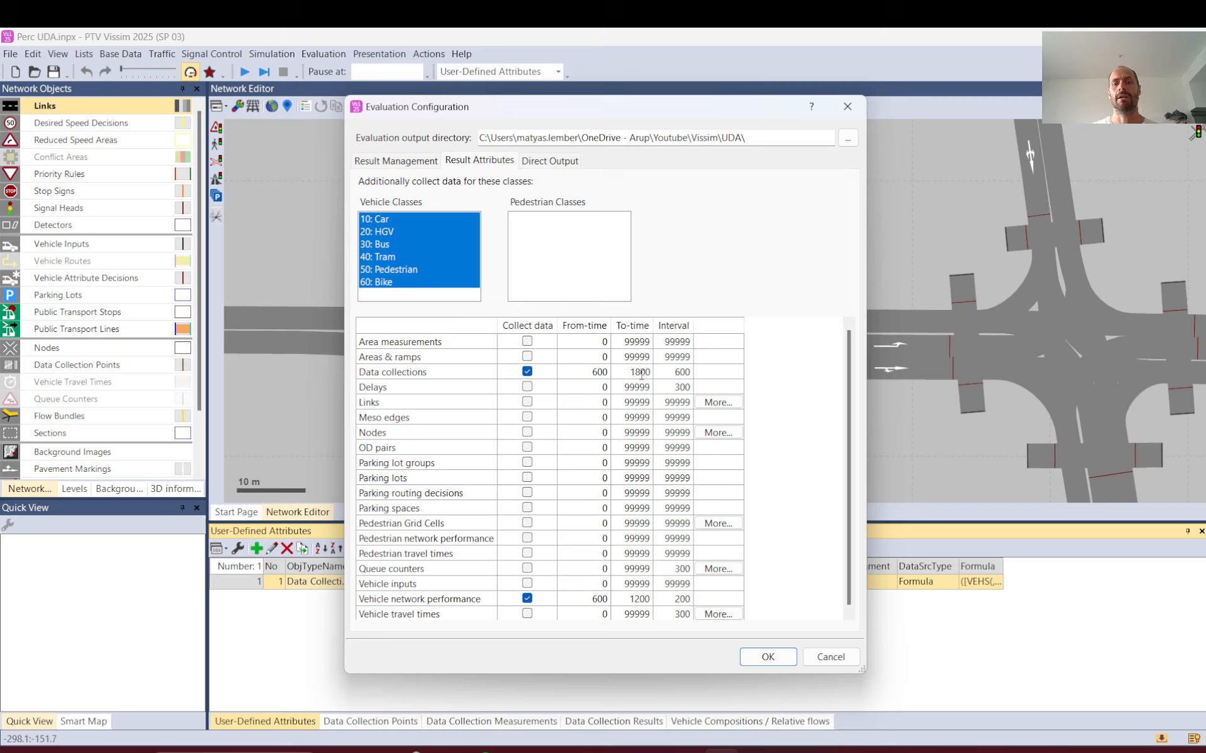
left_click(678, 375)
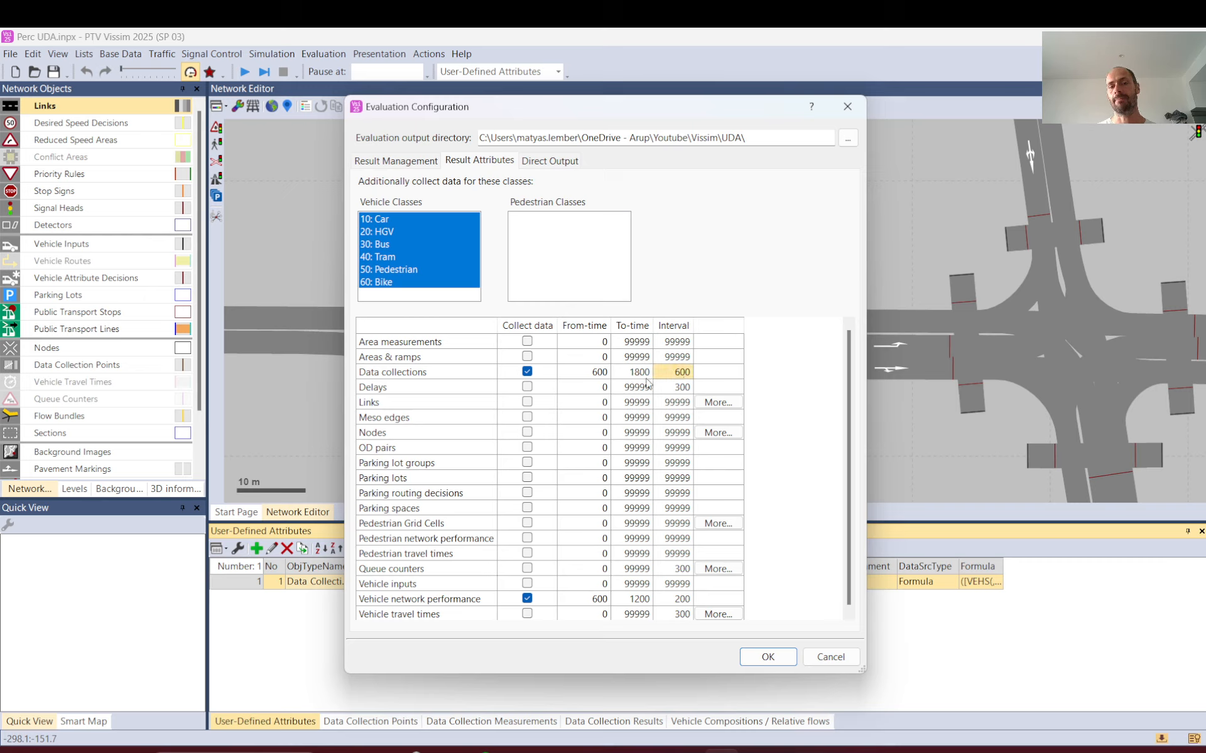
left_click(596, 375)
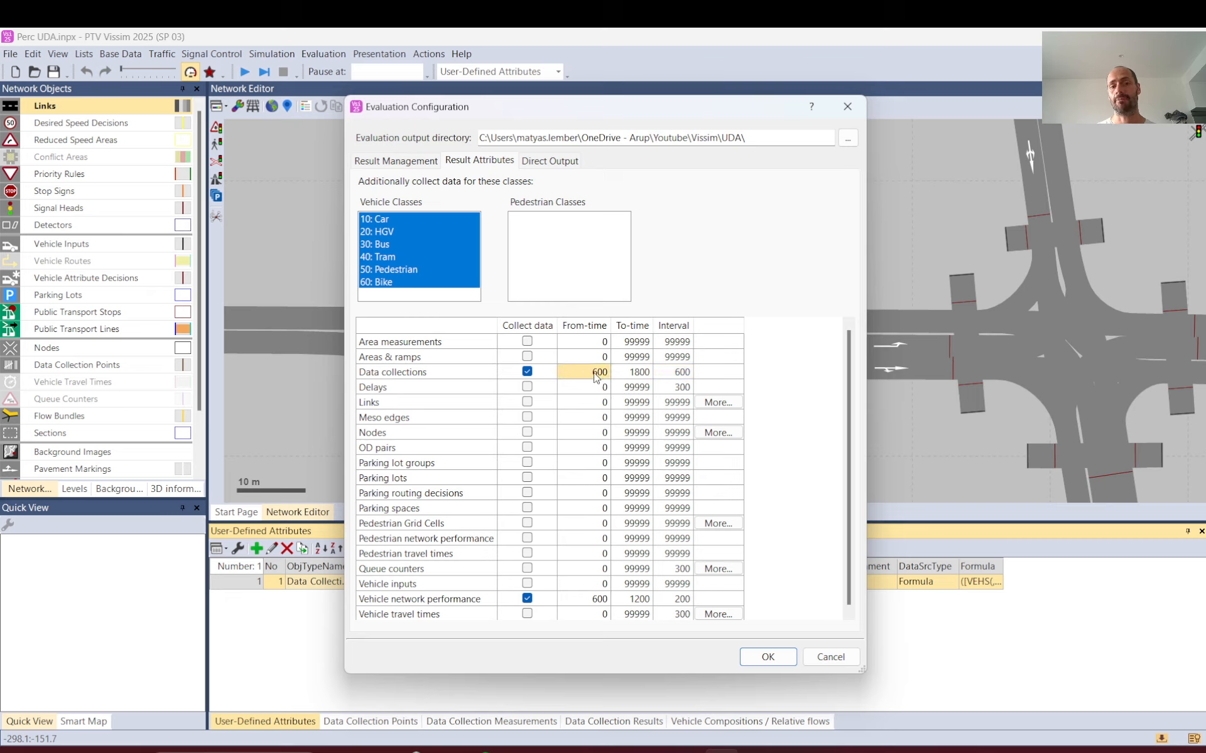
left_click(646, 375)
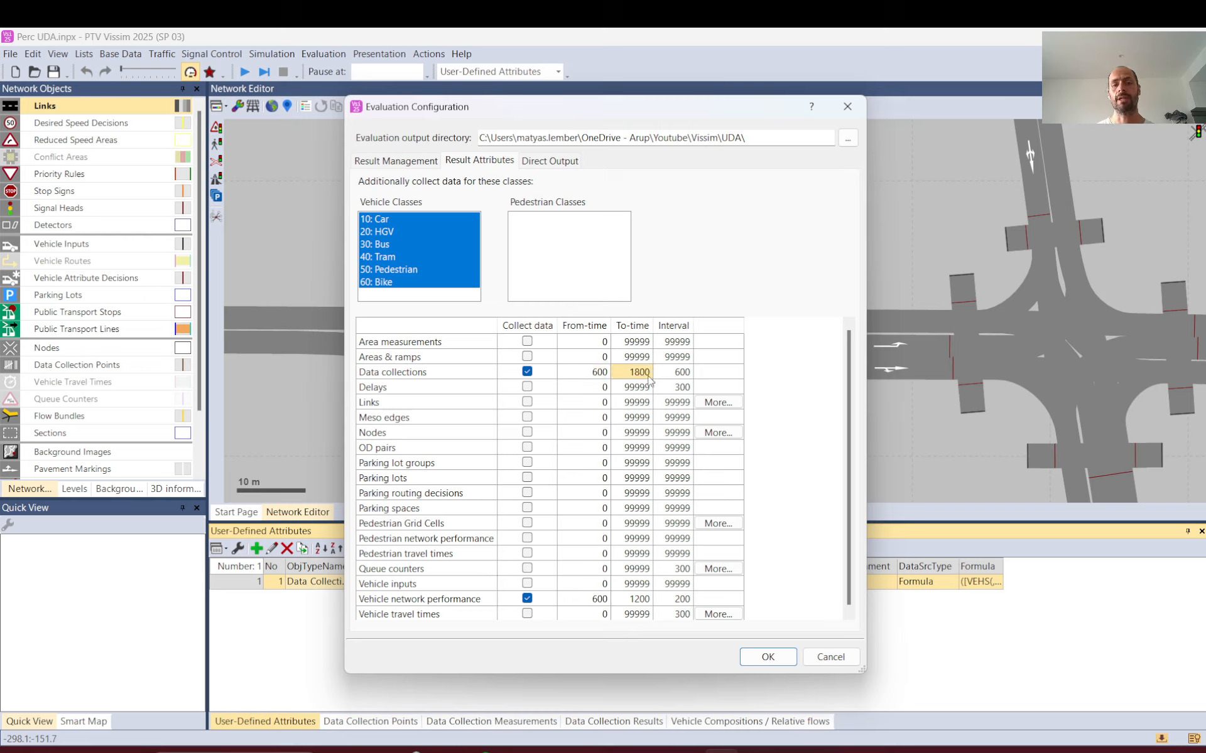
left_click_drag(684, 375, 647, 373)
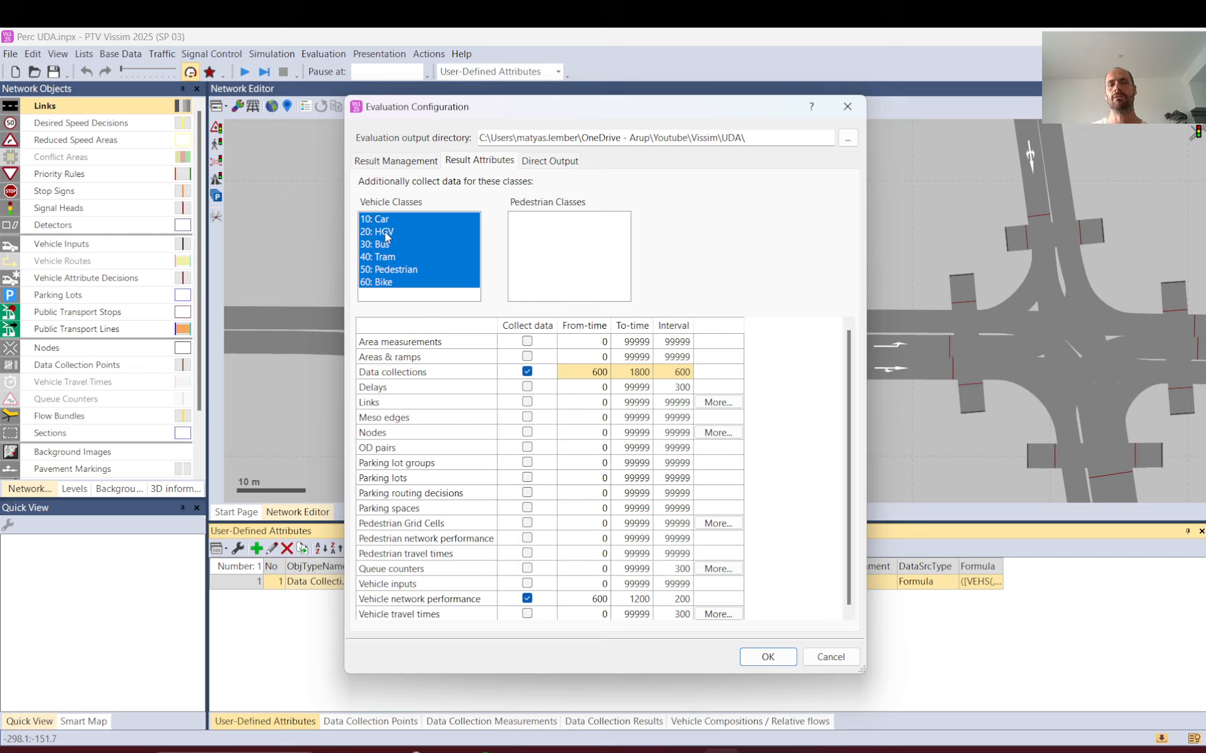
- Limit the additional data collection to the HGV vehicle class, check the Data collections settings, and cancel the evaluation configuration
left_click(387, 234)
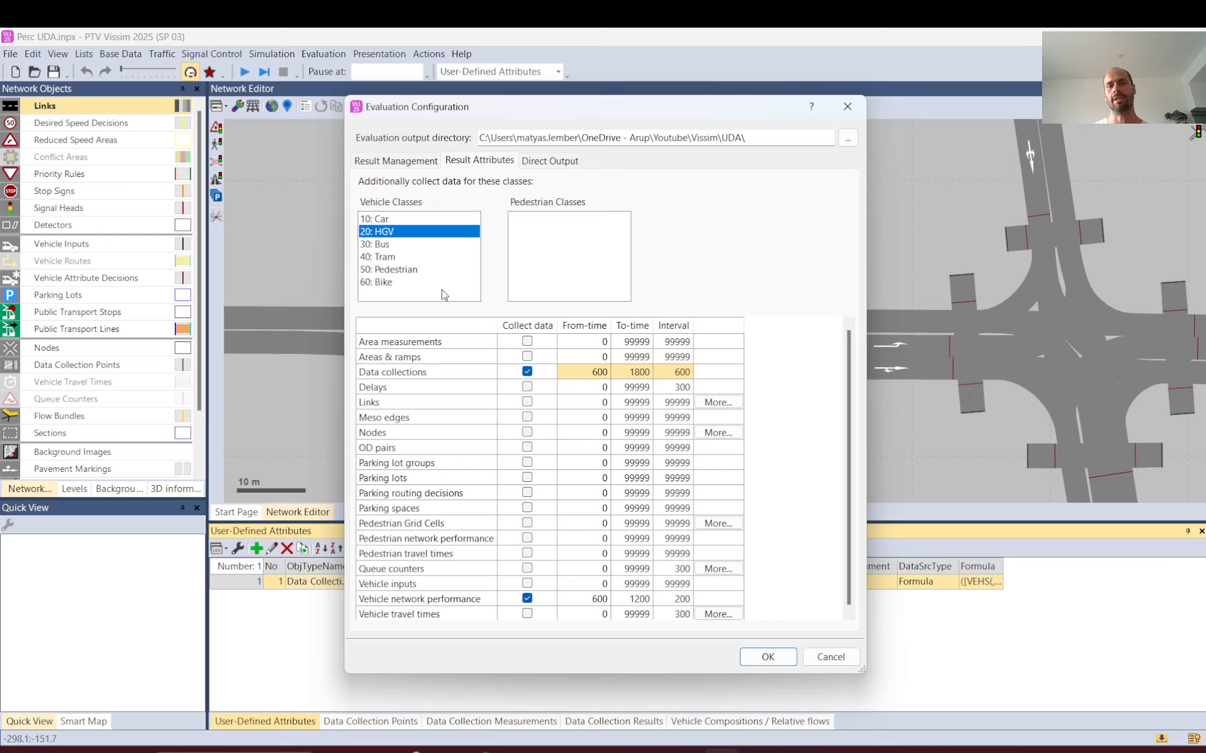
left_click(379, 375)
left_click(541, 375)
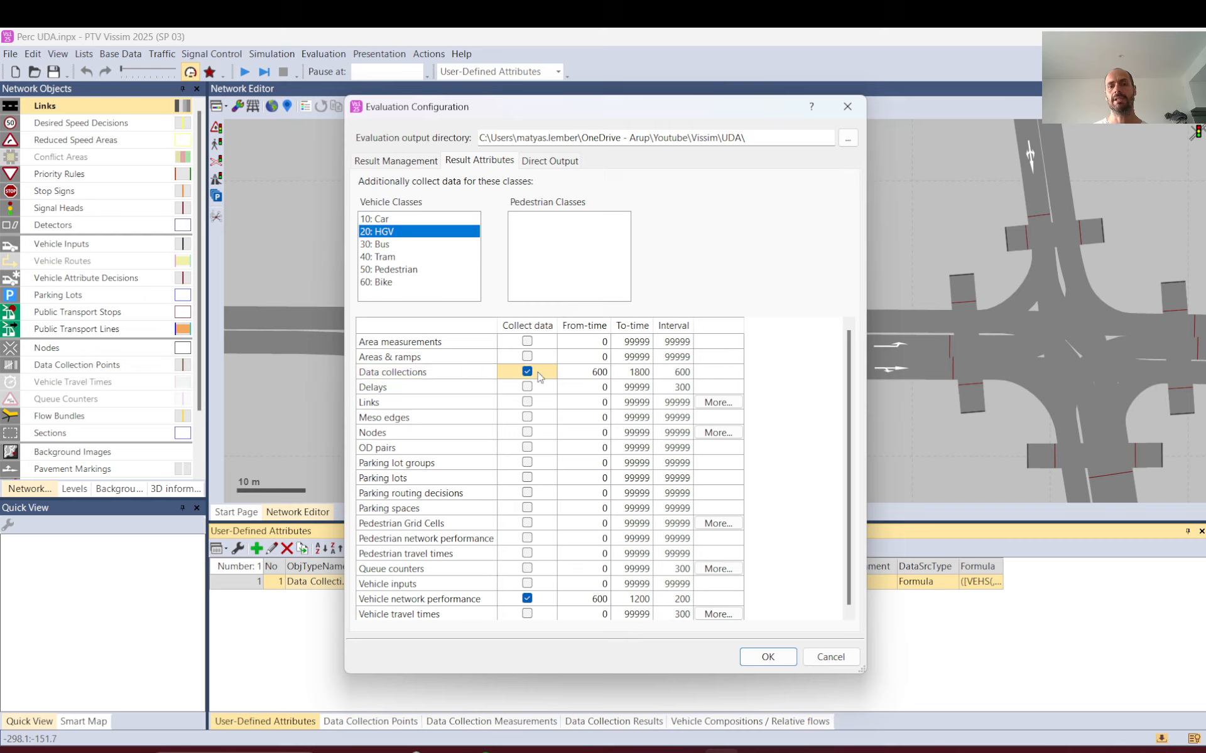
left_click(682, 374)
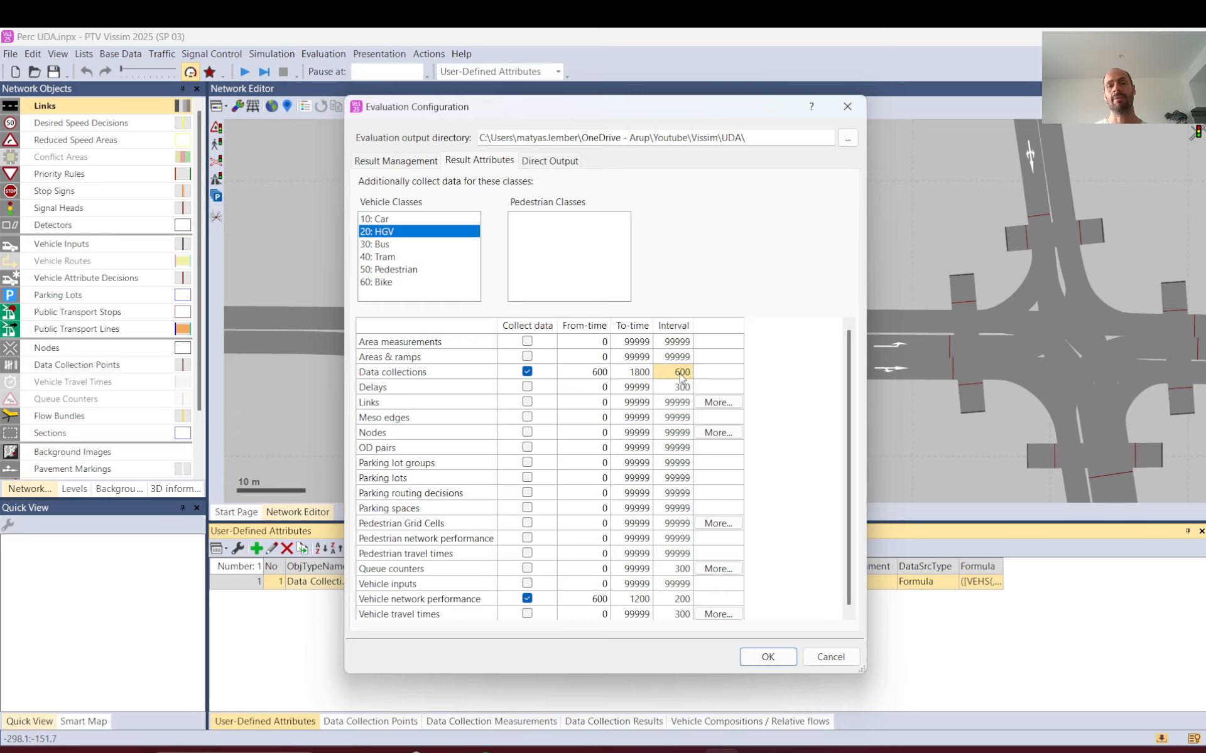
left_click(829, 657)
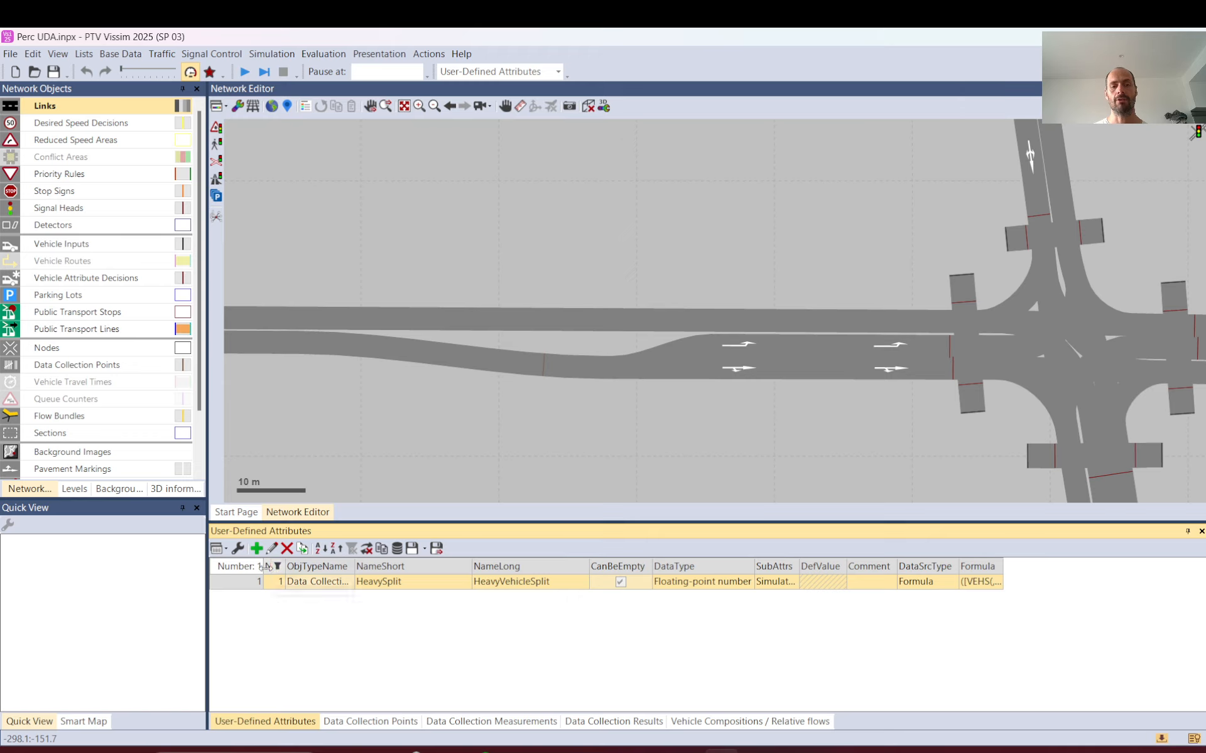
- Open the HeavySplit attribute definition and review its Time interval and Simulation run subattributes, keeping both enabled
double_click(243, 590)
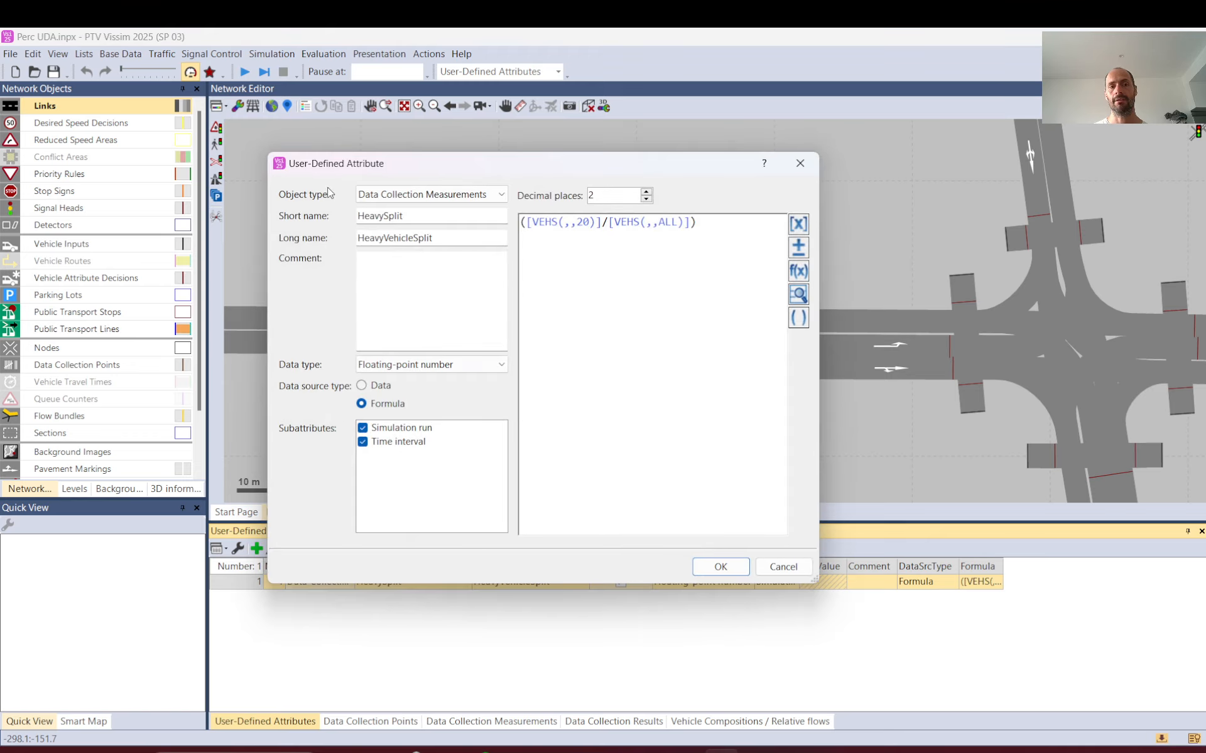
left_click(406, 447)
left_click(386, 447)
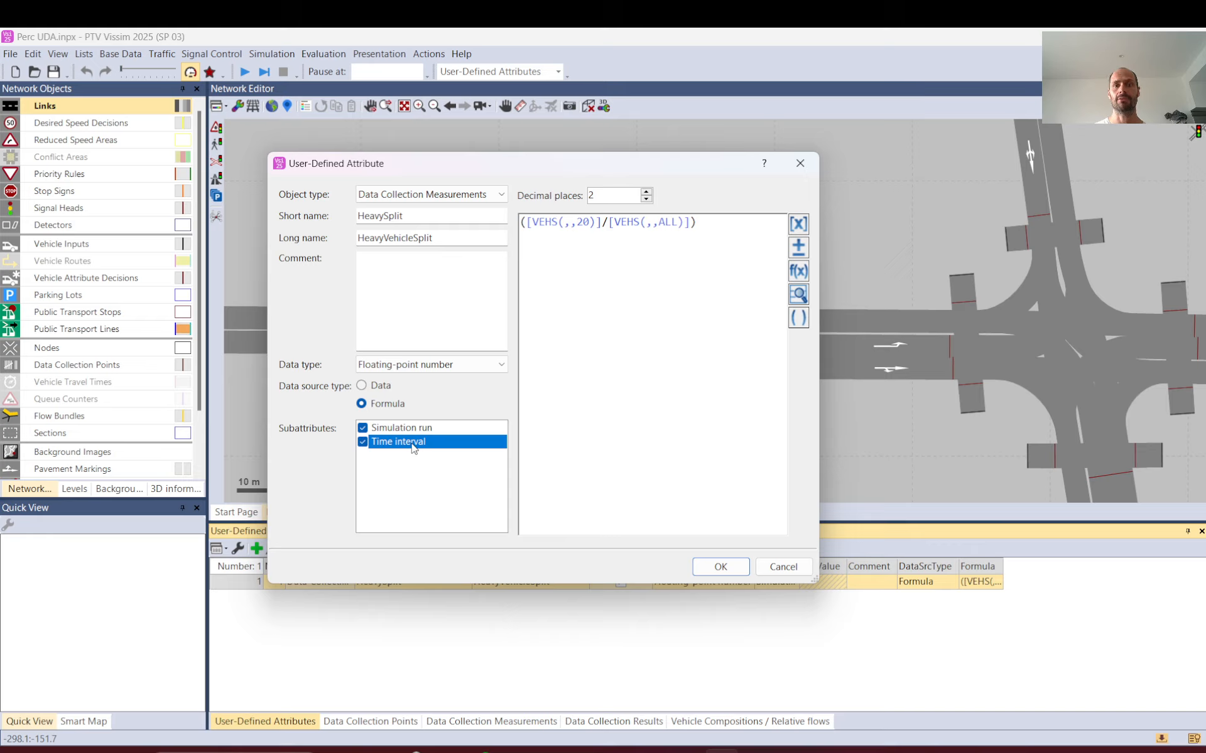
left_click(403, 433)
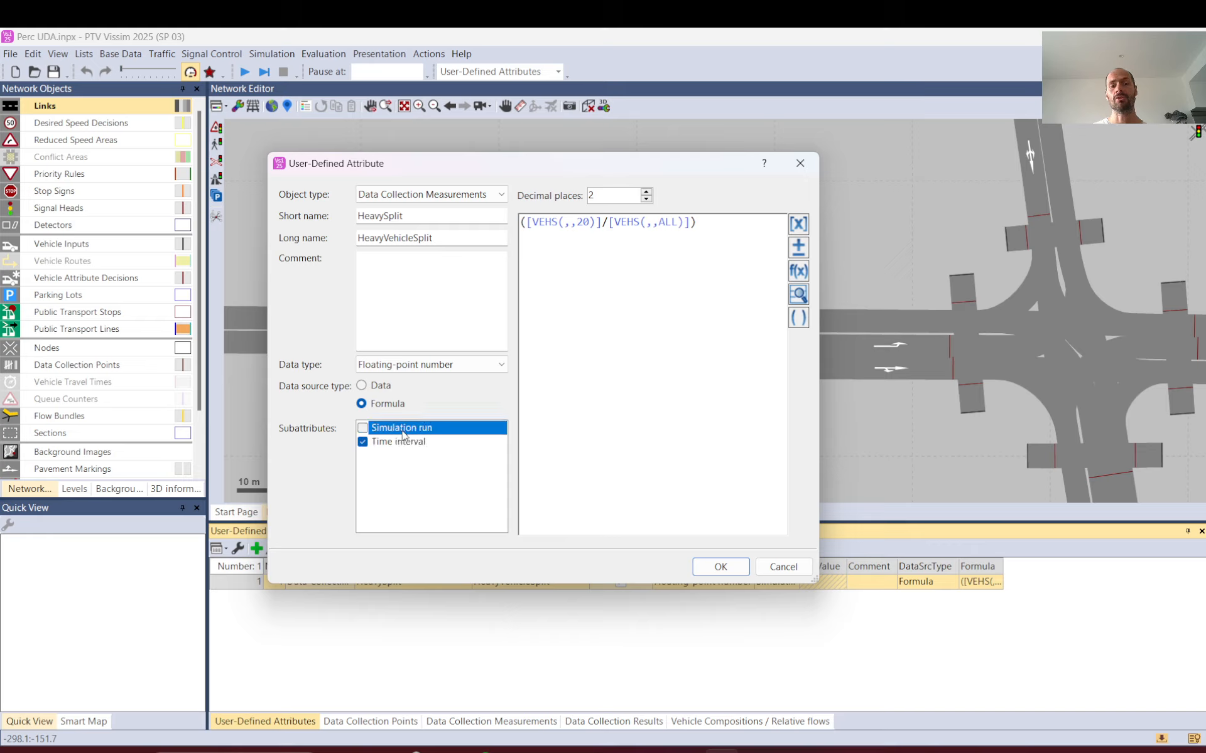
left_click(403, 433)
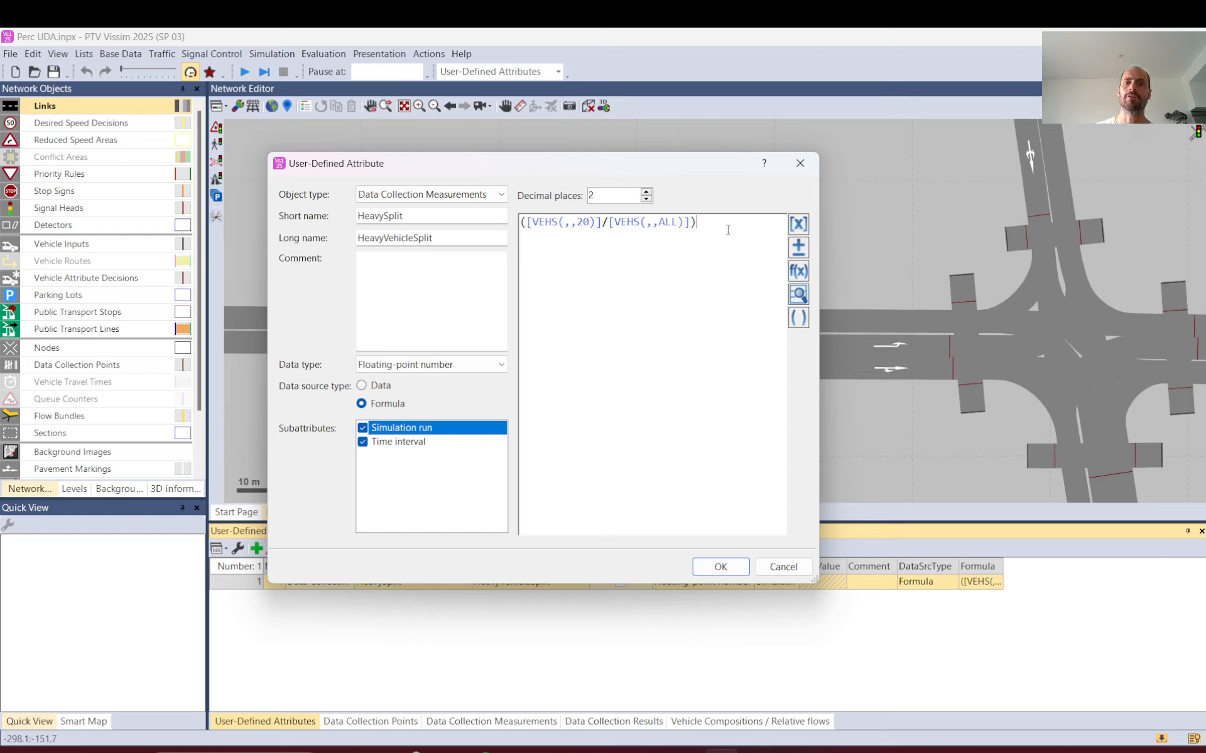
- View the attributes available as formula operands alongside the existing HeavySplit formula, and close the list without choosing one
left_click_drag(698, 223, 522, 206)
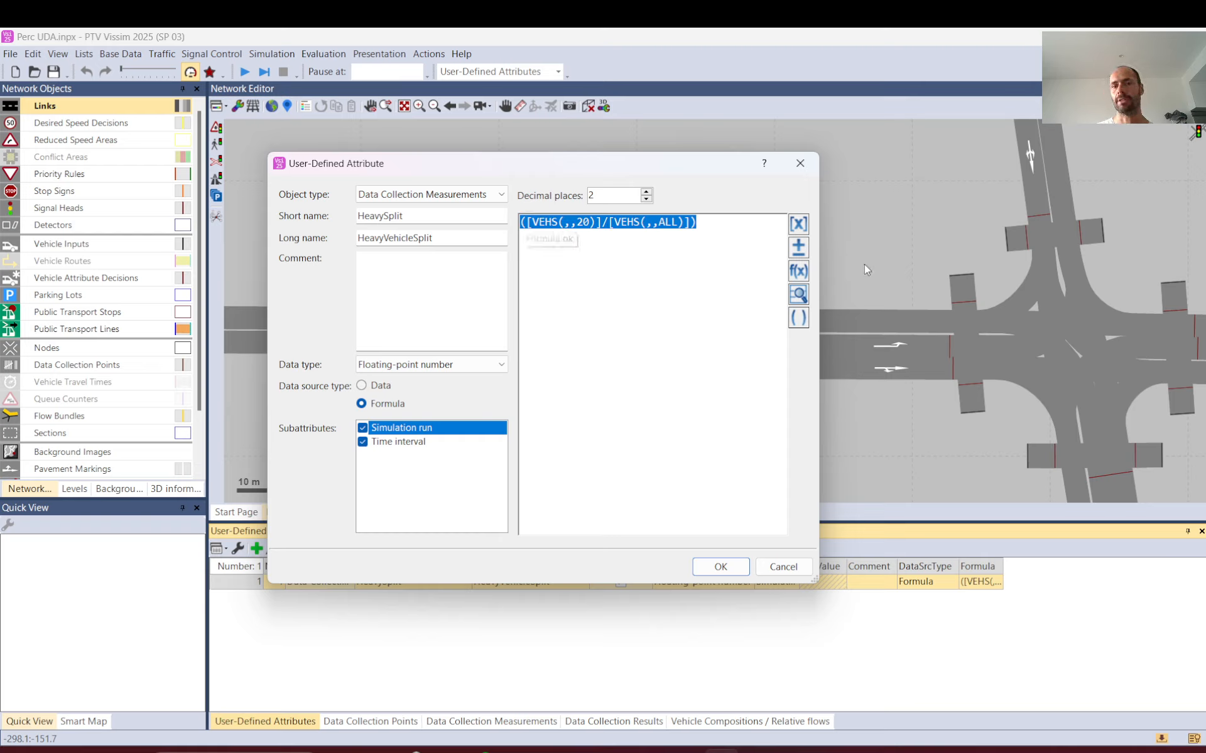
left_click(798, 225)
left_click(657, 133)
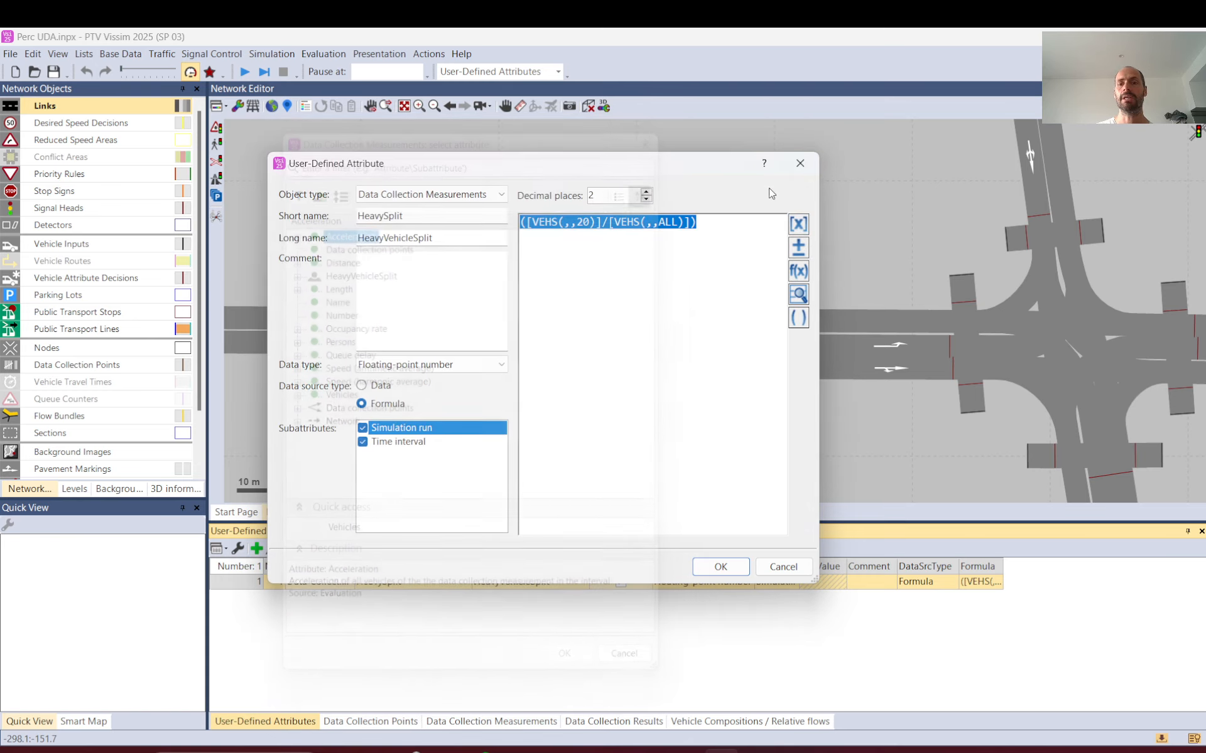
left_click(804, 226)
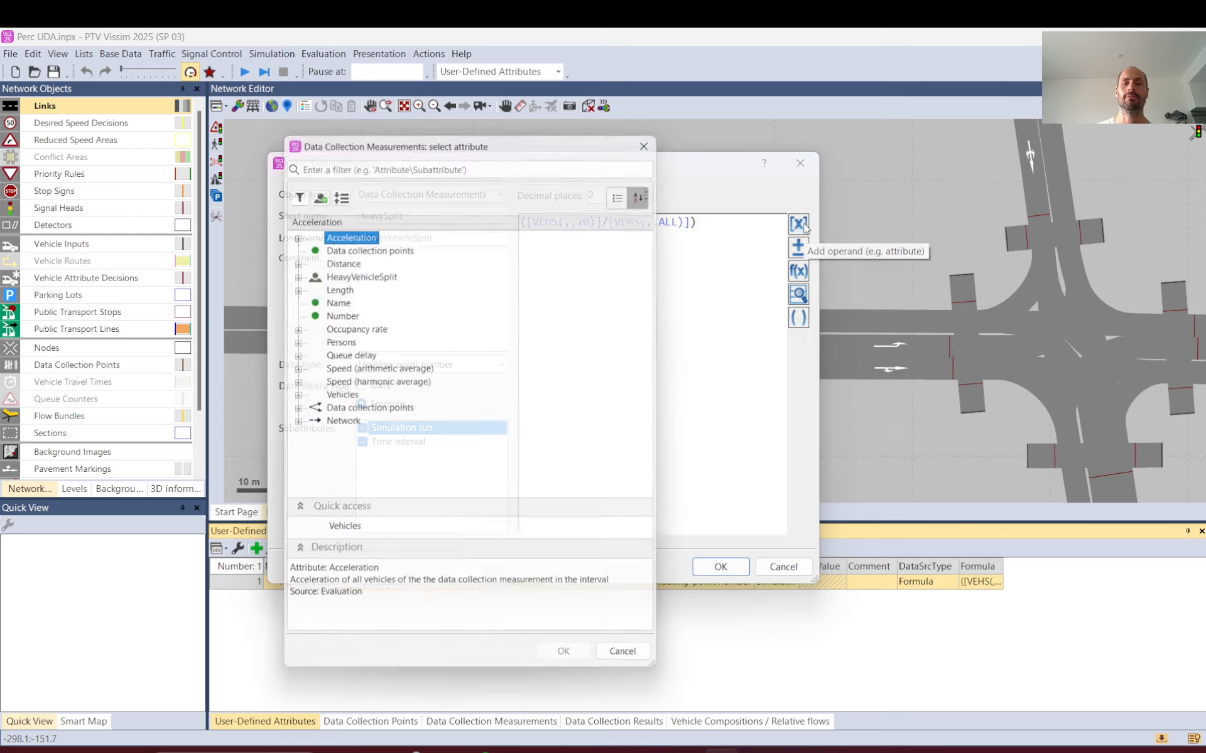
left_click_drag(483, 138, 1018, 142)
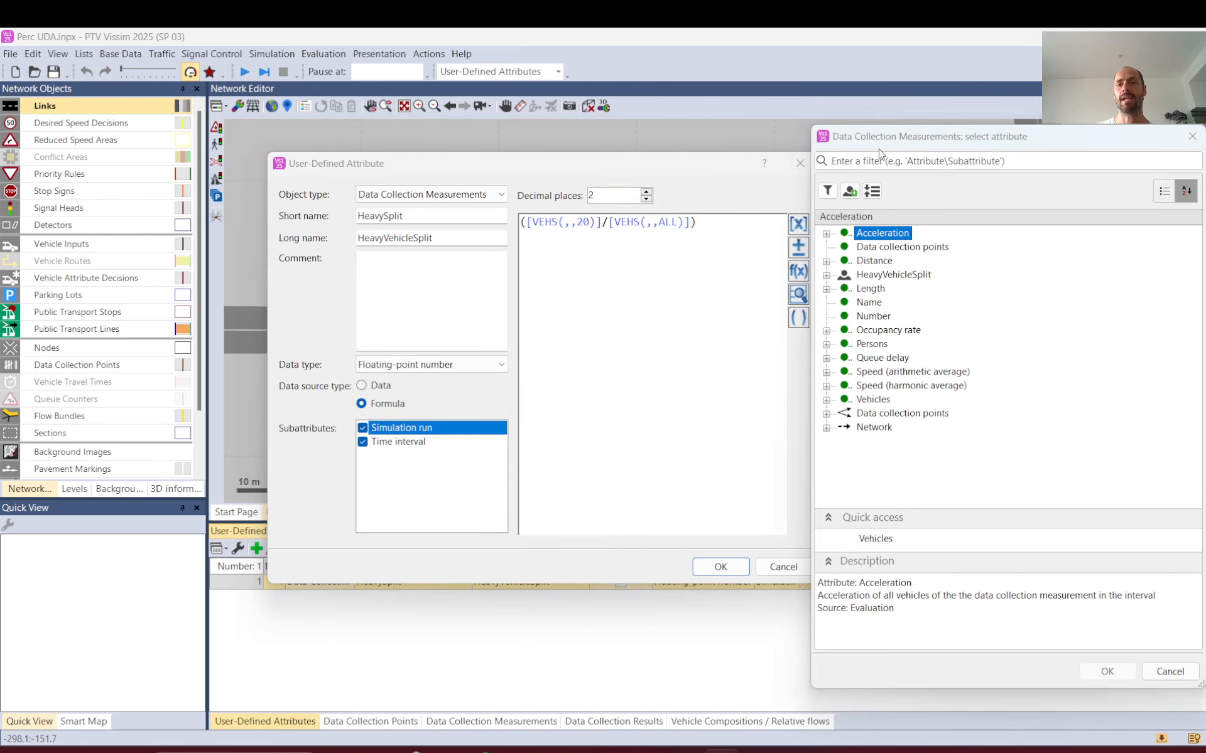
left_click_drag(881, 149, 847, 145)
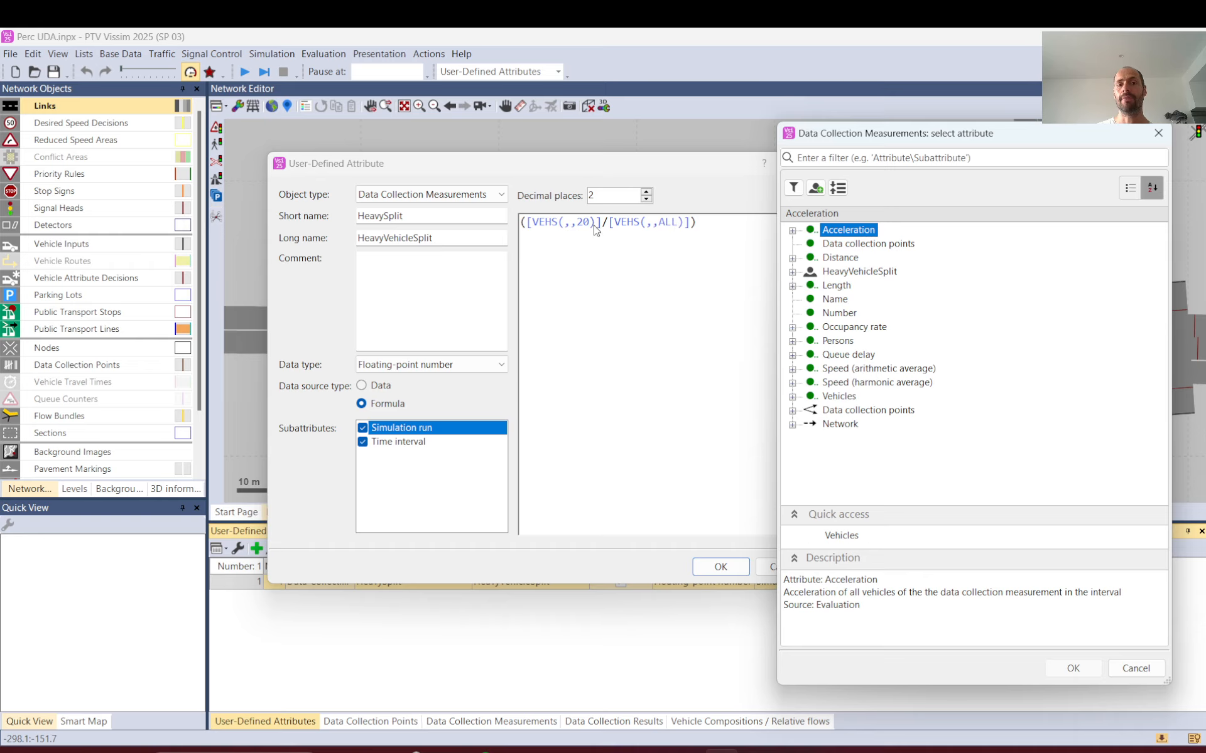
left_click(699, 217)
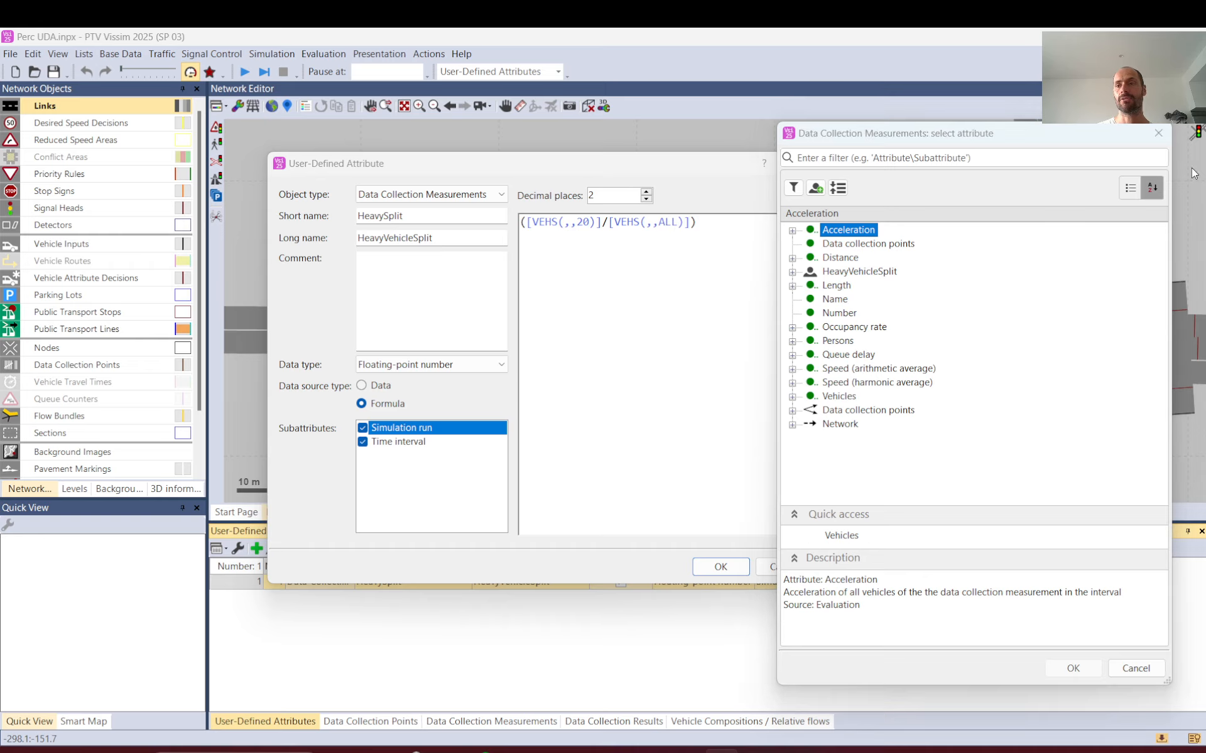
left_click(1159, 133)
- Delete the entire existing formula from the HeavySplit attribute definition
left_click(558, 251)
left_click_drag(698, 229, 512, 235)
key("Delete")
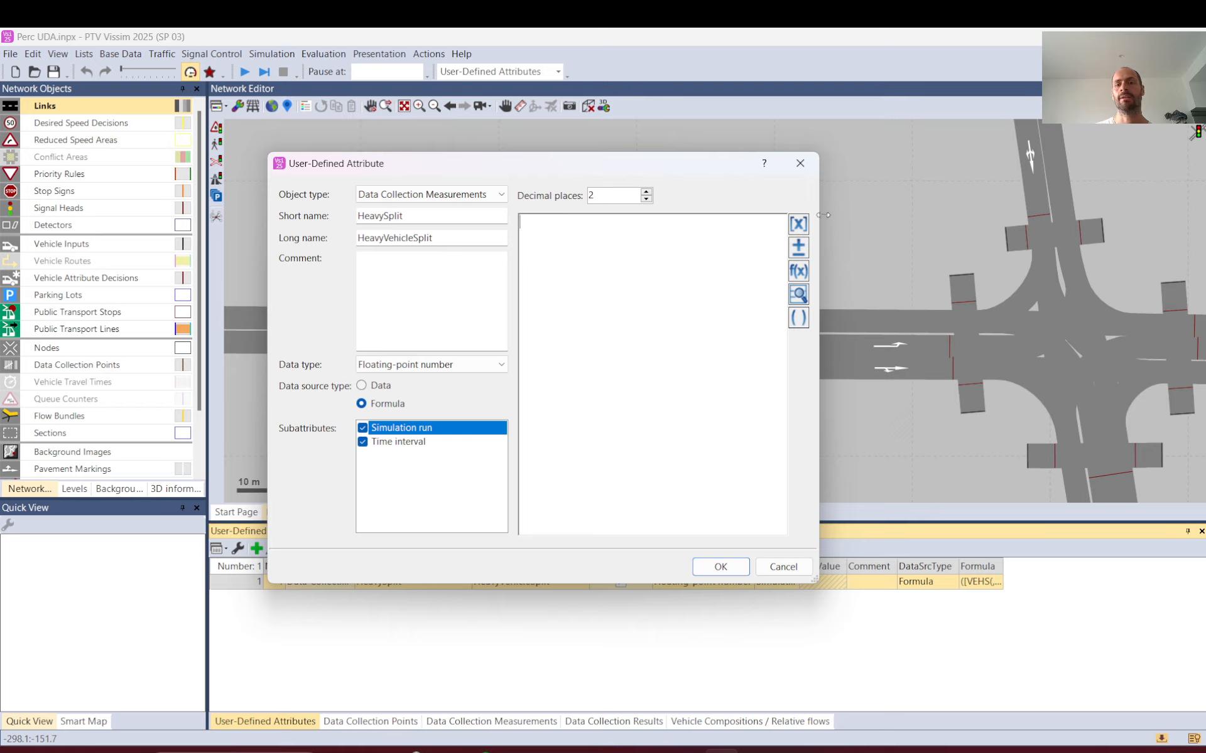
- Inspect the Vehicles operands offered while the Simulation run and Time interval subattributes are enabled, without choosing one
left_click(793, 226)
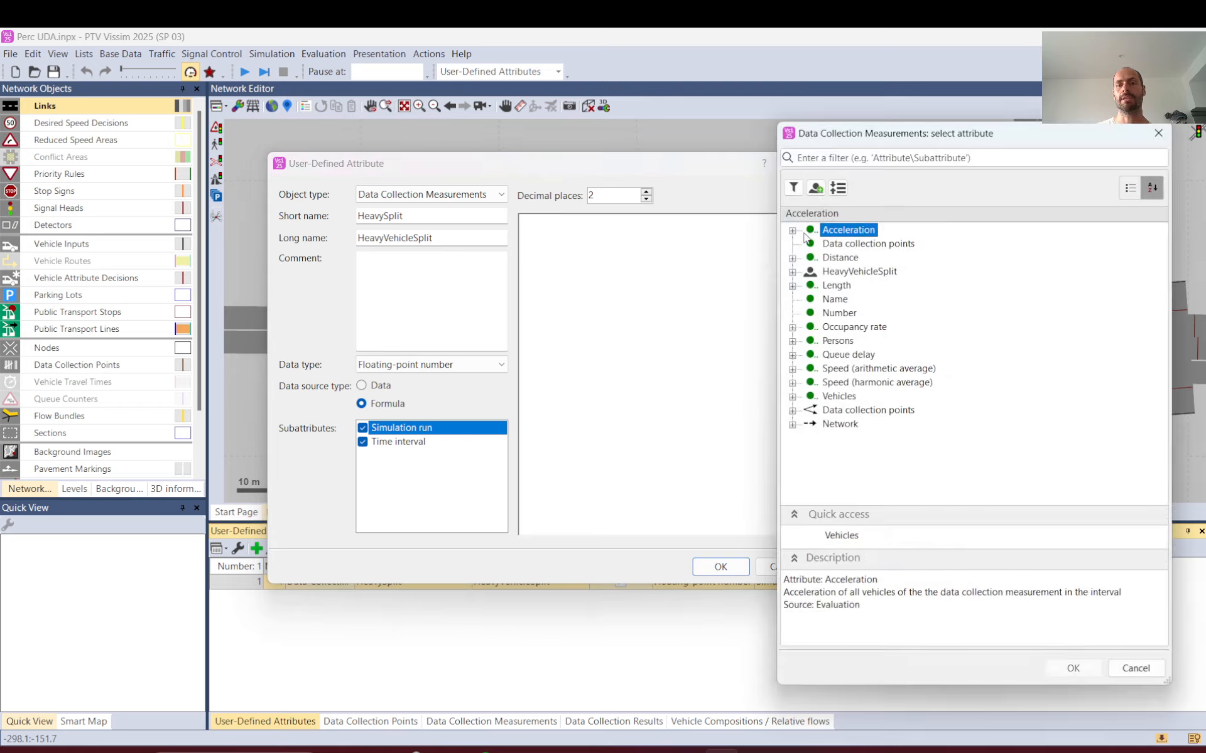
left_click(793, 397)
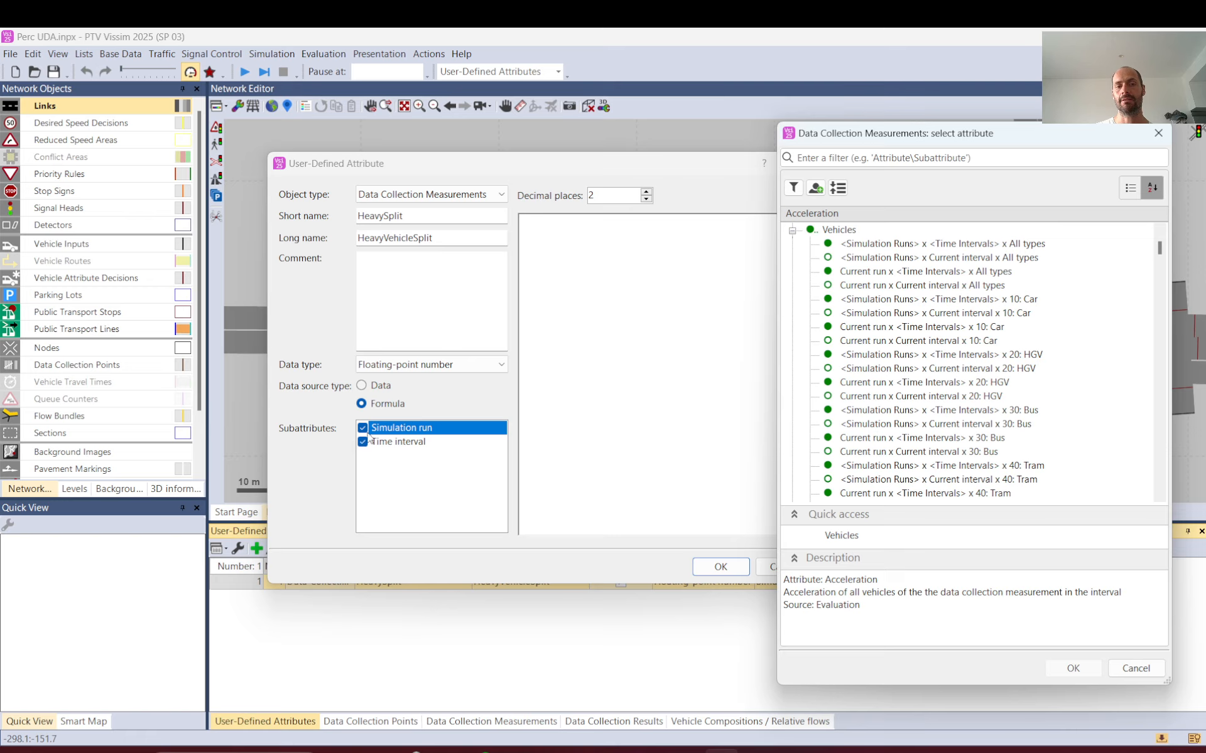
left_click(1135, 668)
- Disable the Simulation run and Time interval subattributes, inspect the Vehicles operands offered without them, and enable both again
left_click(363, 428)
left_click(362, 441)
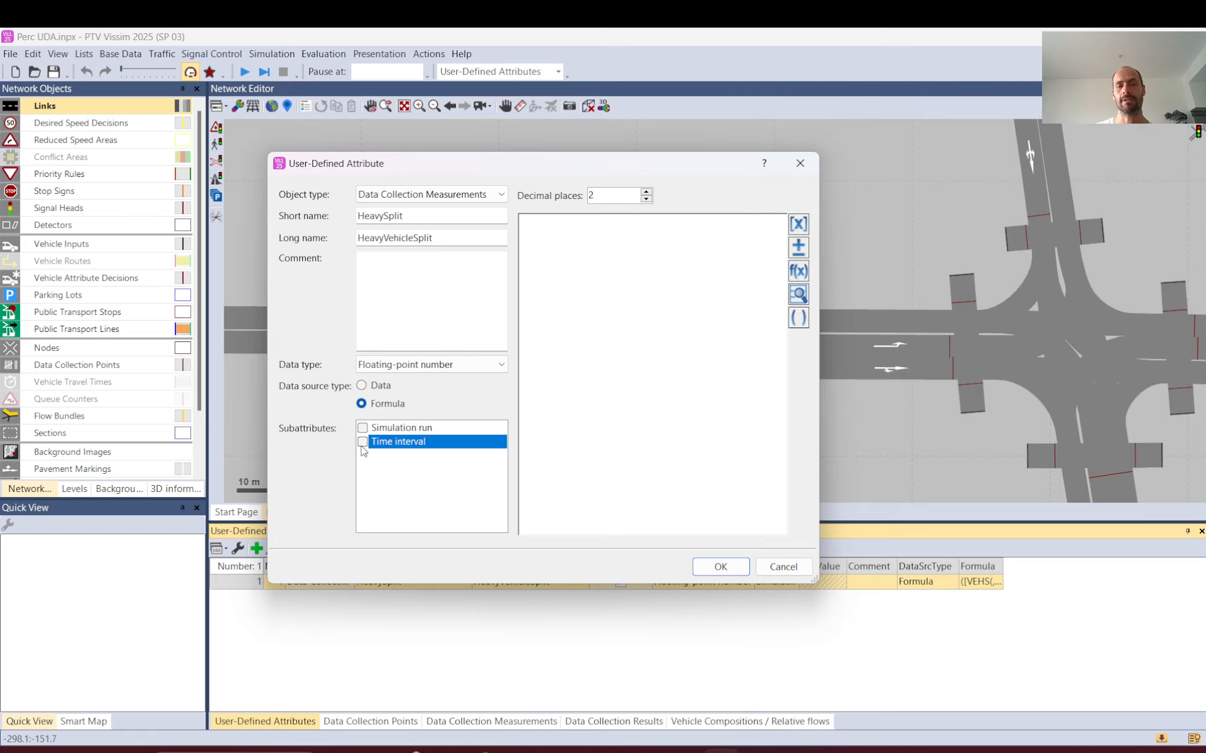
left_click(798, 224)
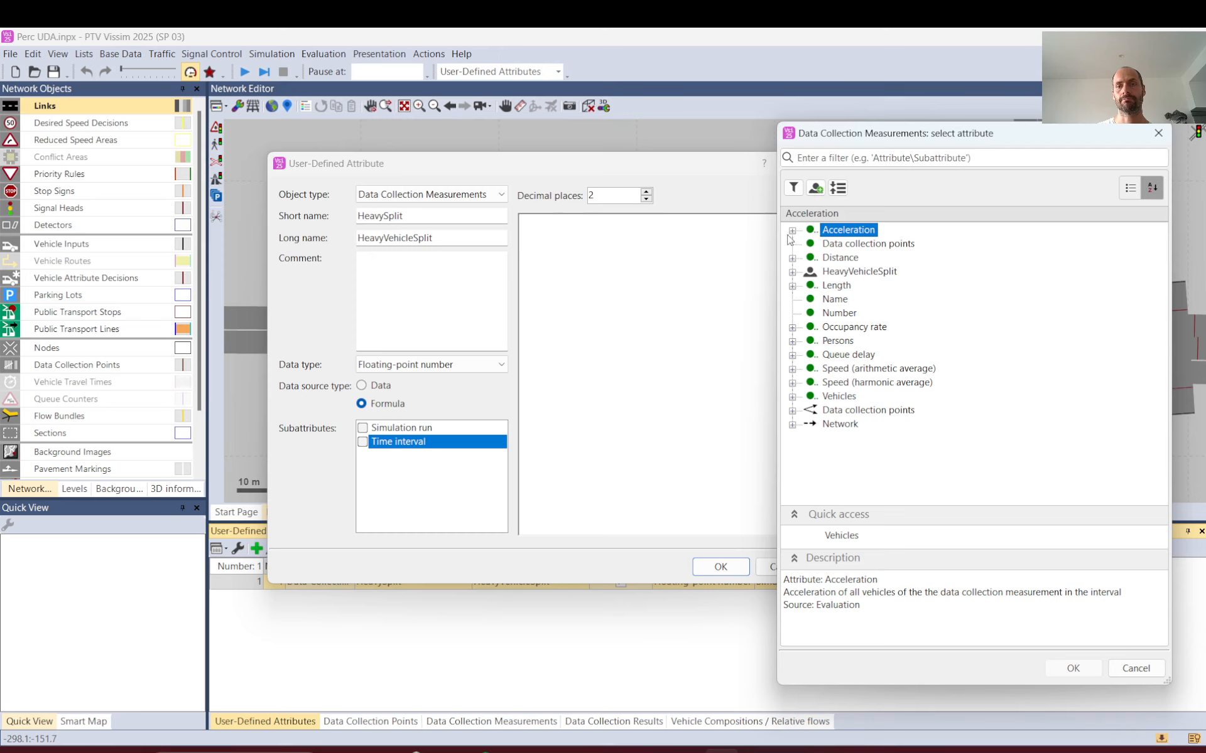
left_click(793, 397)
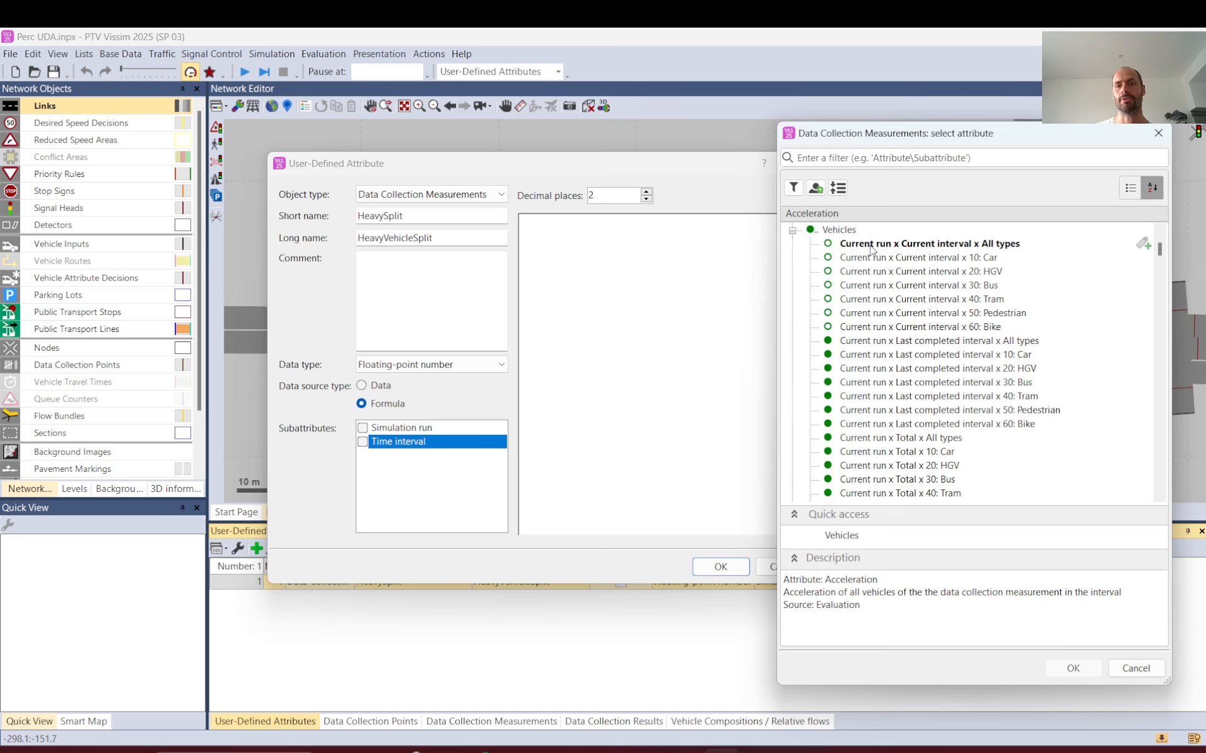
left_click(1138, 675)
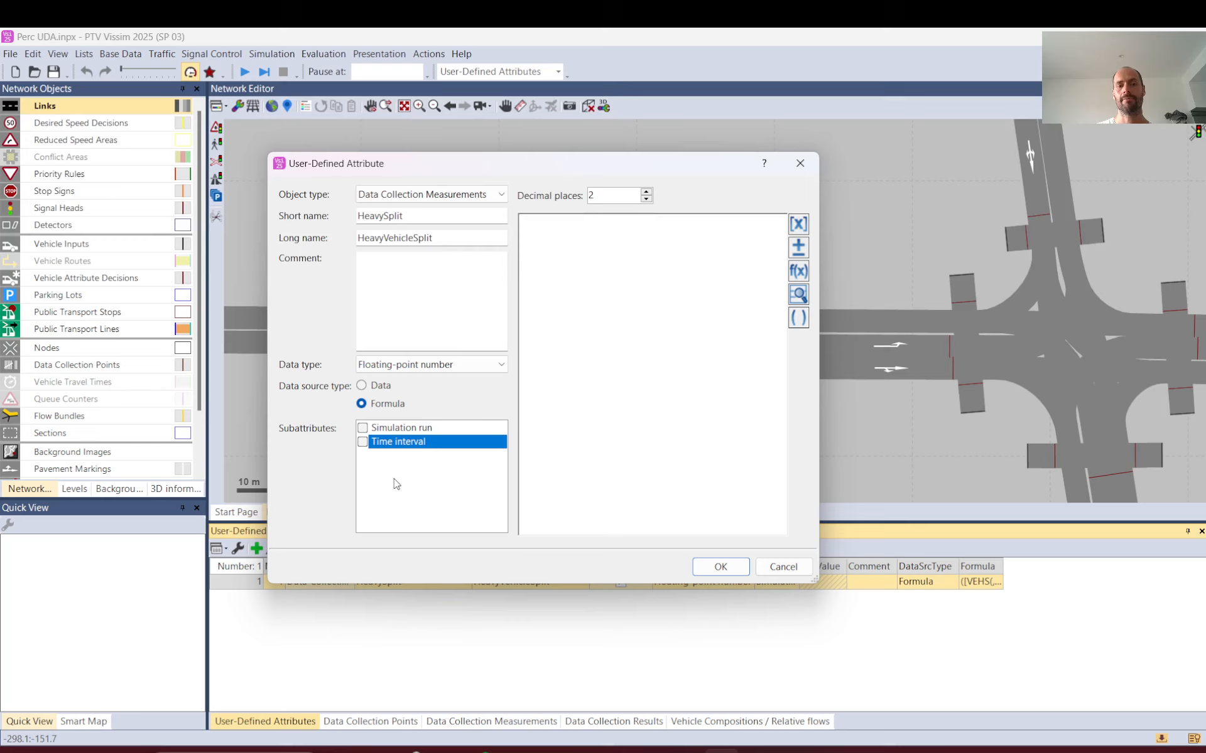
left_click(362, 442)
left_click(363, 427)
- Examine the Vehicles operands for the HeavySplit formula, comparing the simulation run, time interval and vehicle class combinations
left_click(798, 224)
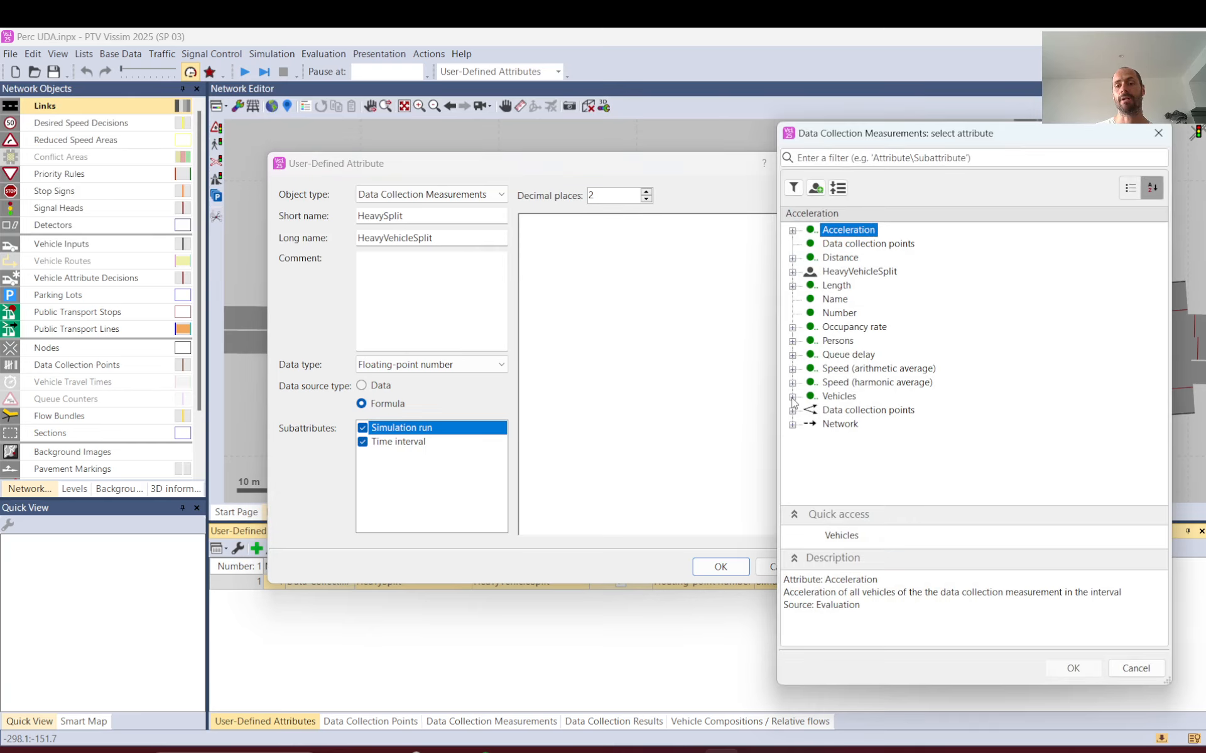
left_click(793, 396)
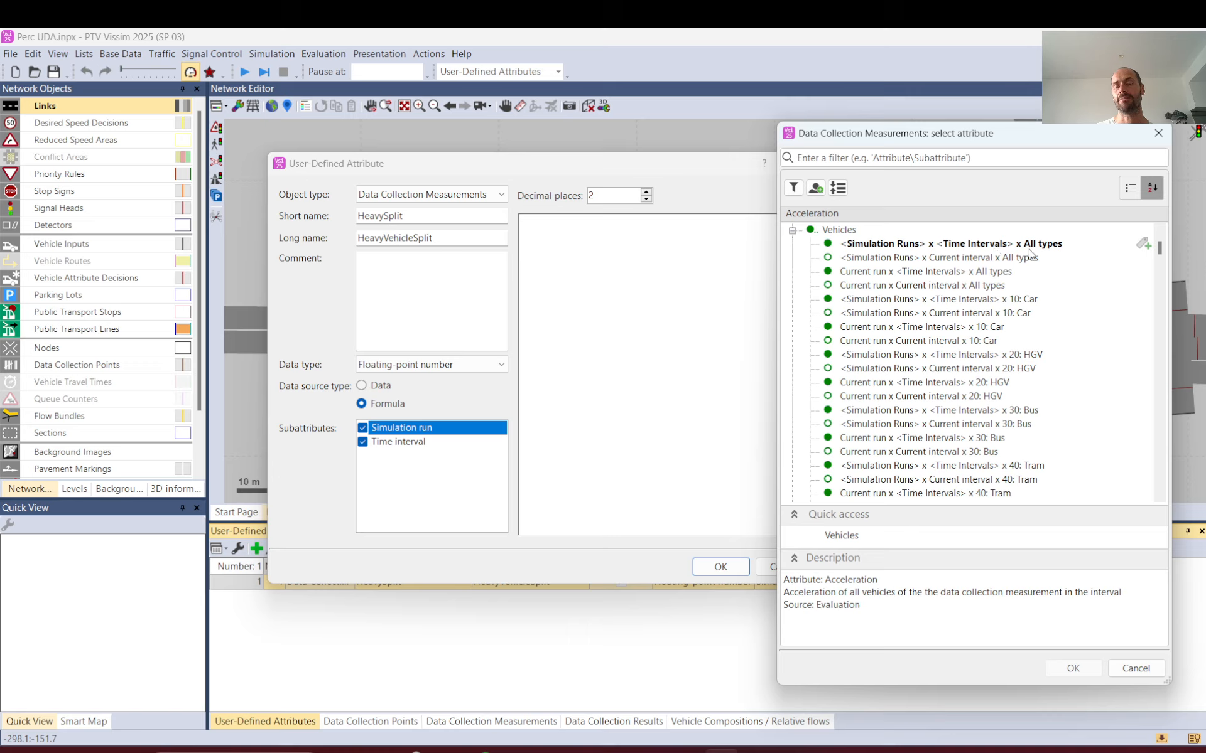
left_click(990, 245)
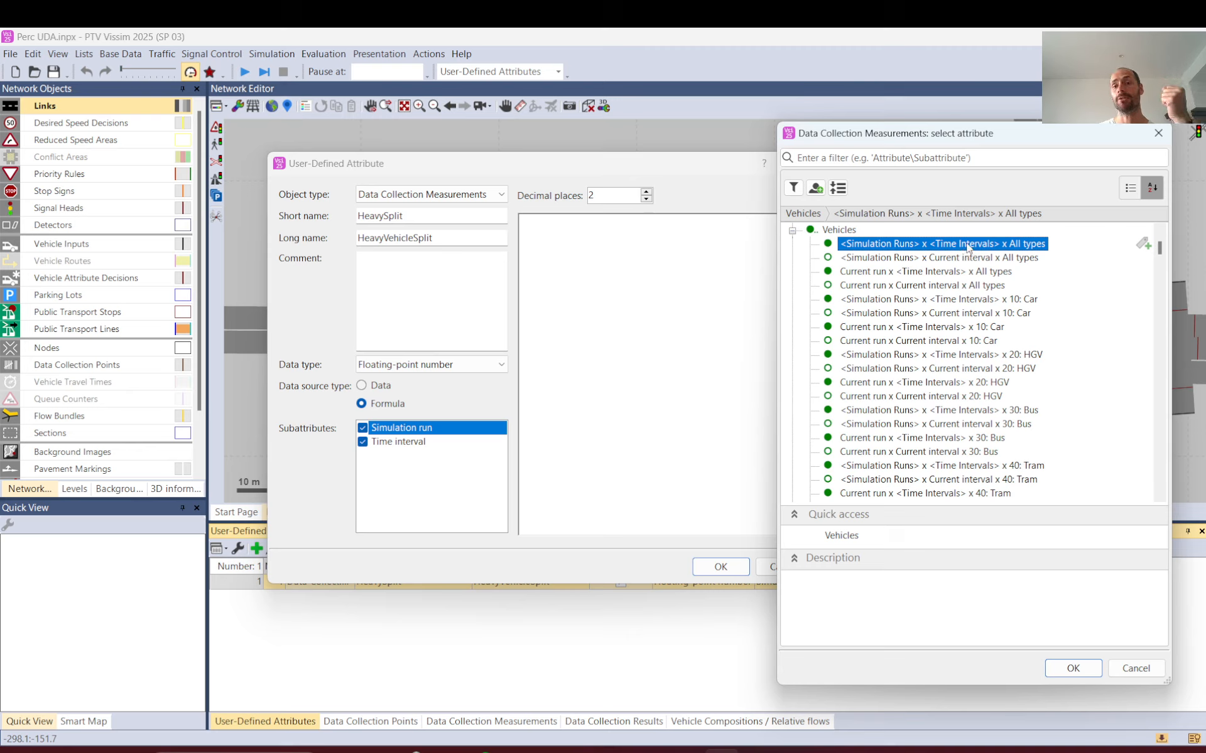
left_click(904, 277)
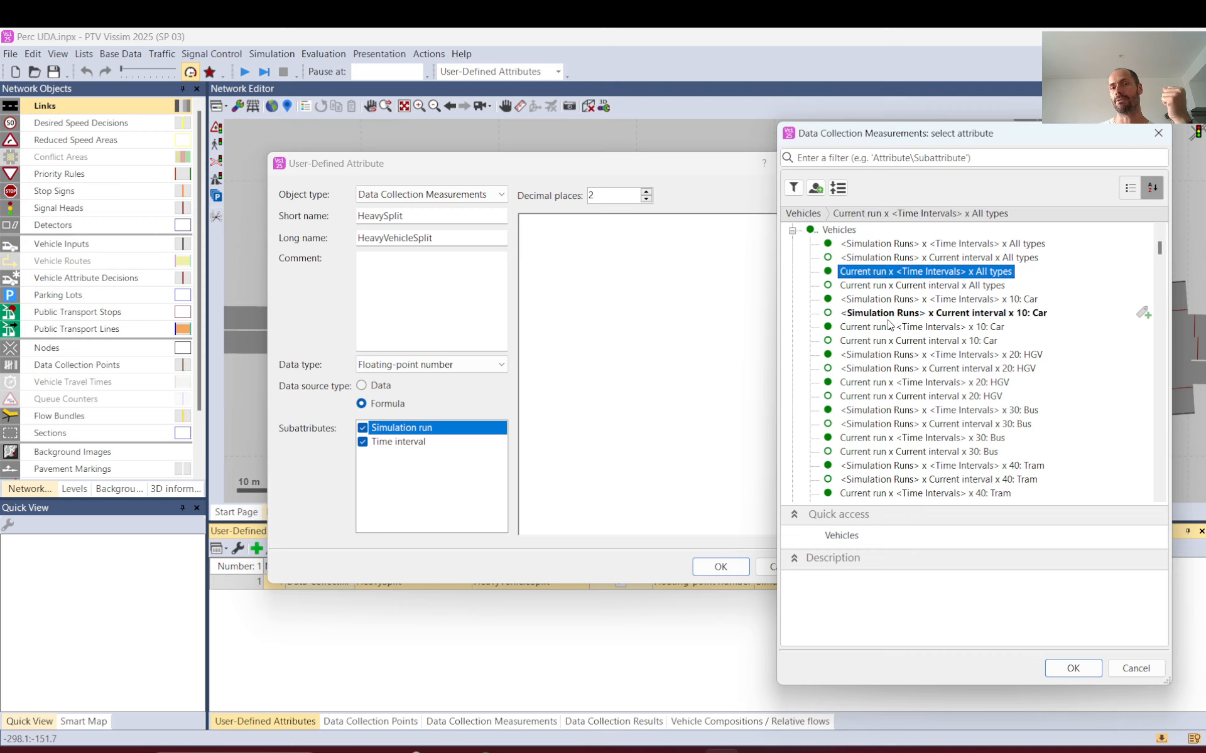
scroll(875, 376, "down", 1)
scroll(873, 397, "down", 12)
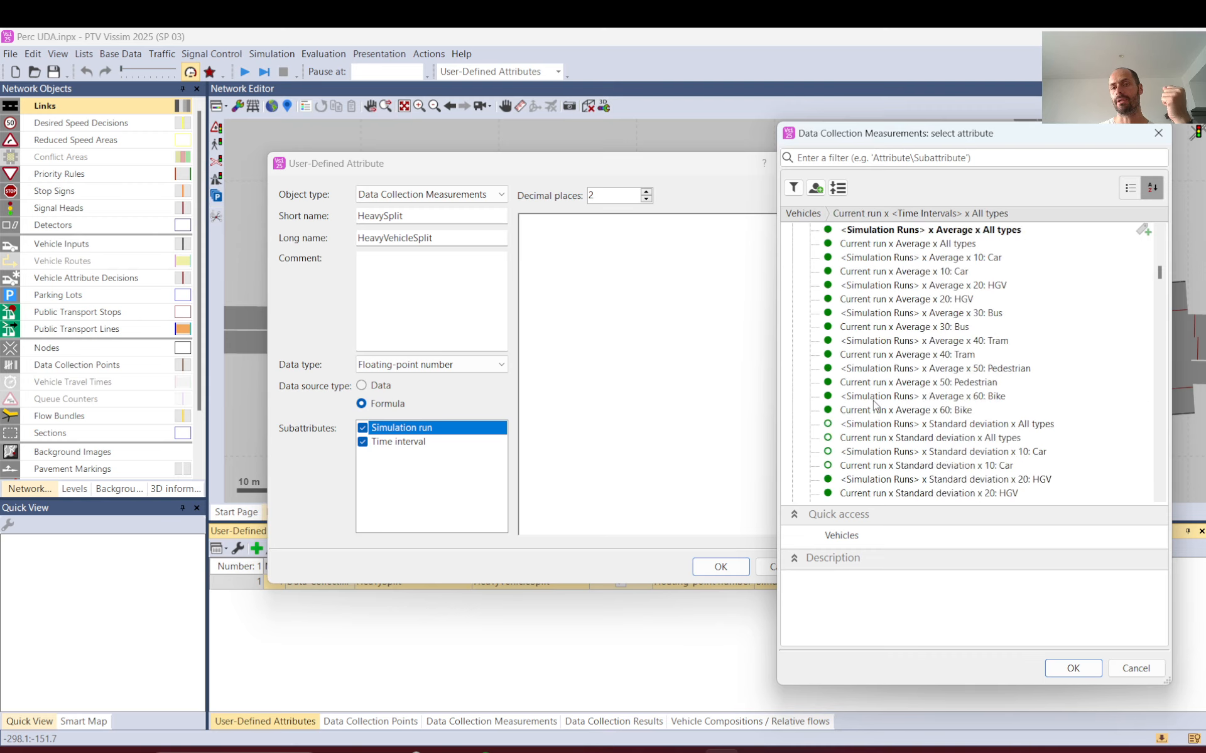
scroll(874, 402, "down", 12)
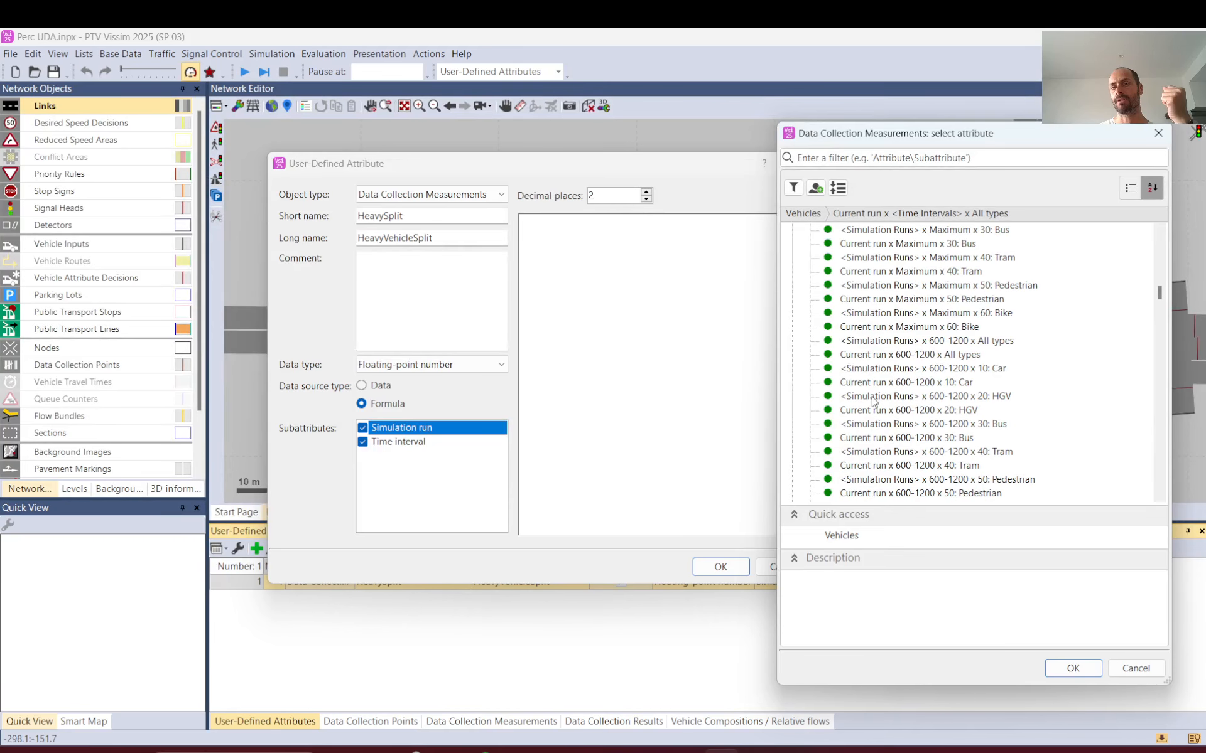
left_click(918, 411)
left_click(920, 396)
left_click(920, 383)
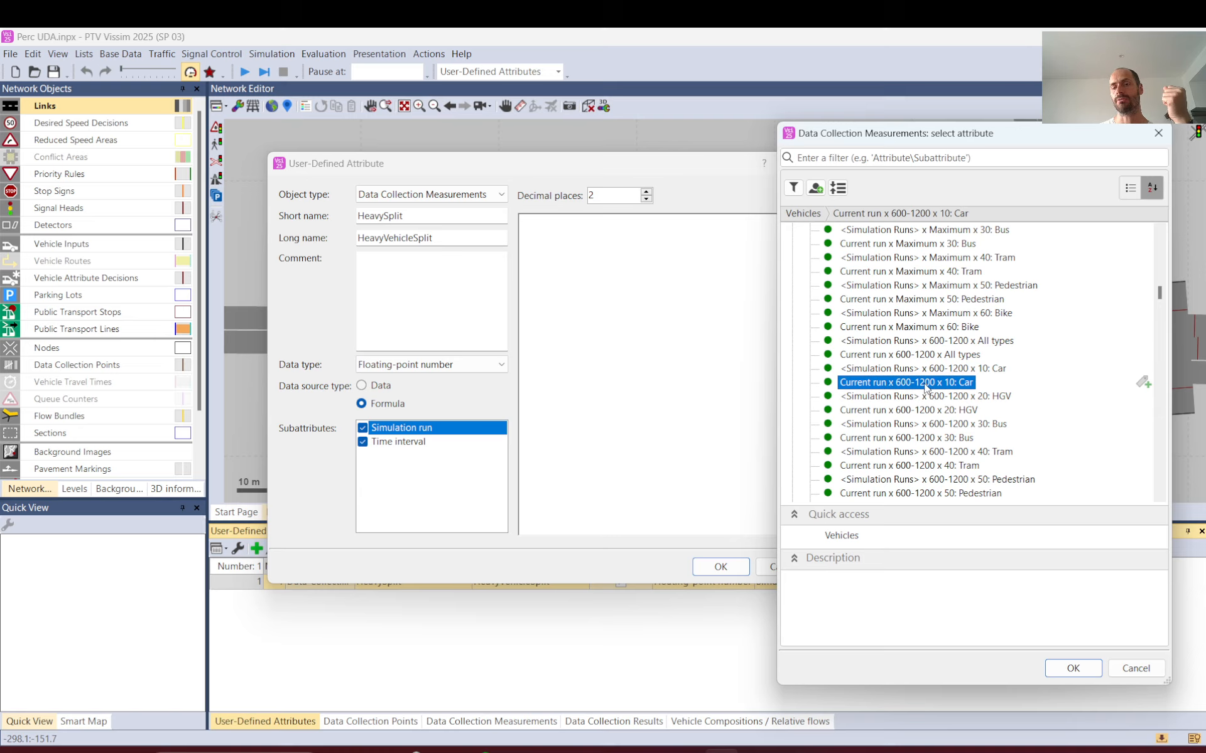
scroll(942, 388, "up", 15)
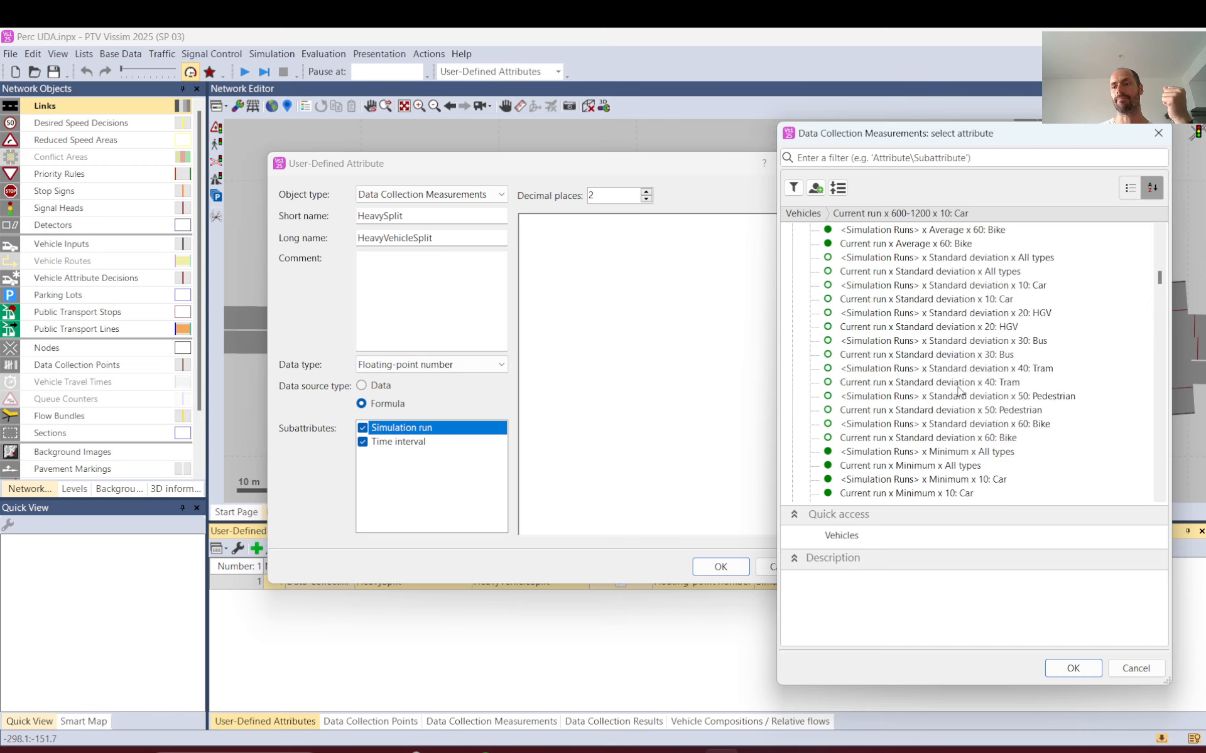
scroll(953, 386, "up", 15)
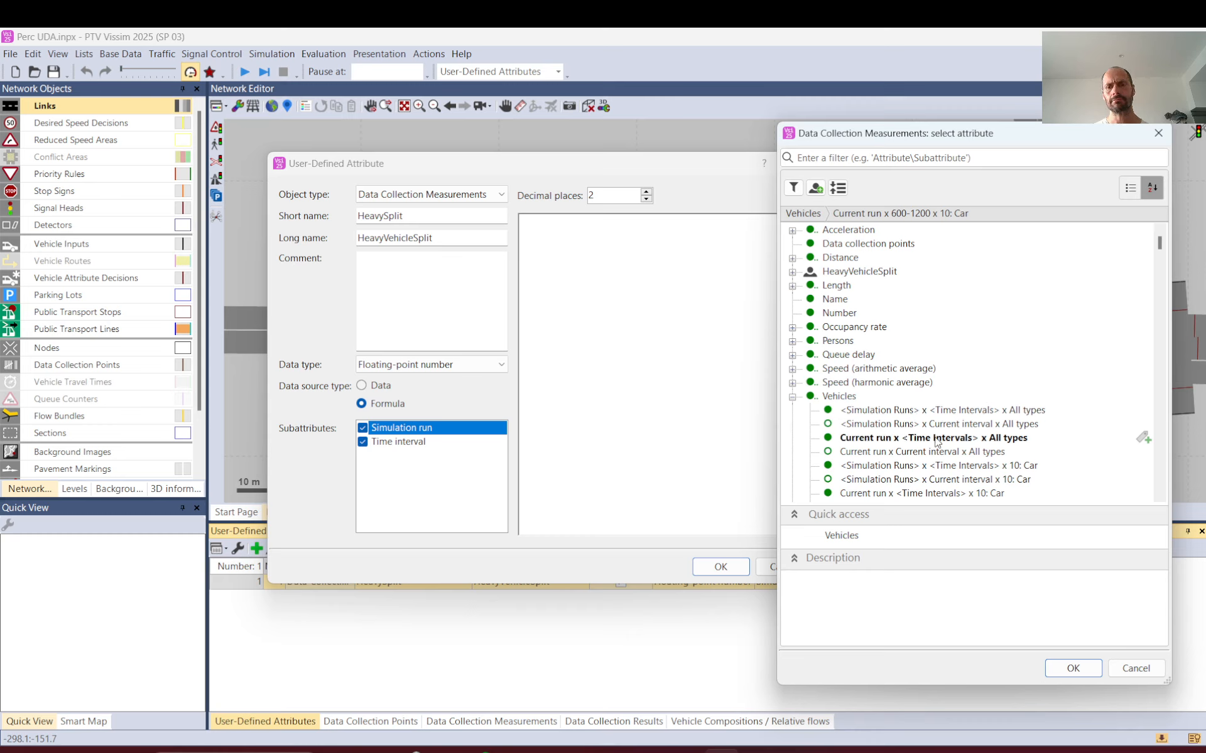
- Insert the Vehicles operand <Simulation Runs> x <Time Intervals> x 20: HGV into the empty HeavySplit formula
scroll(935, 441, "down", 2)
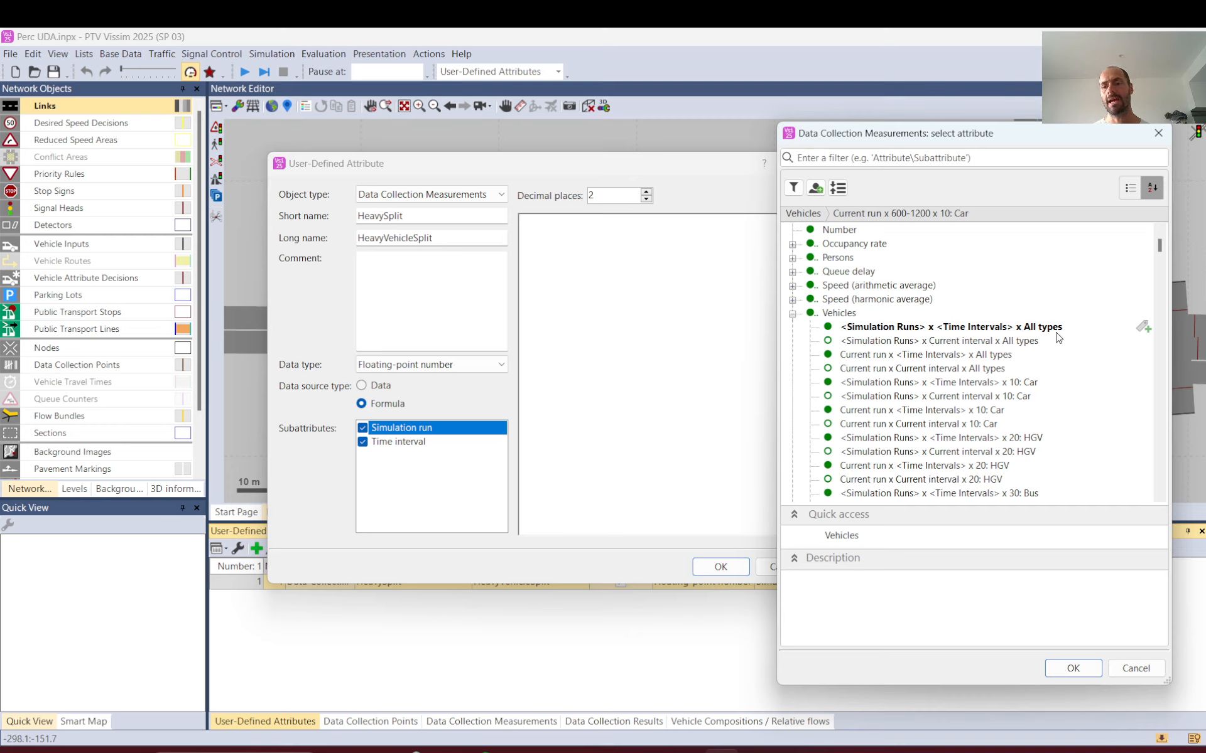
left_click(932, 440)
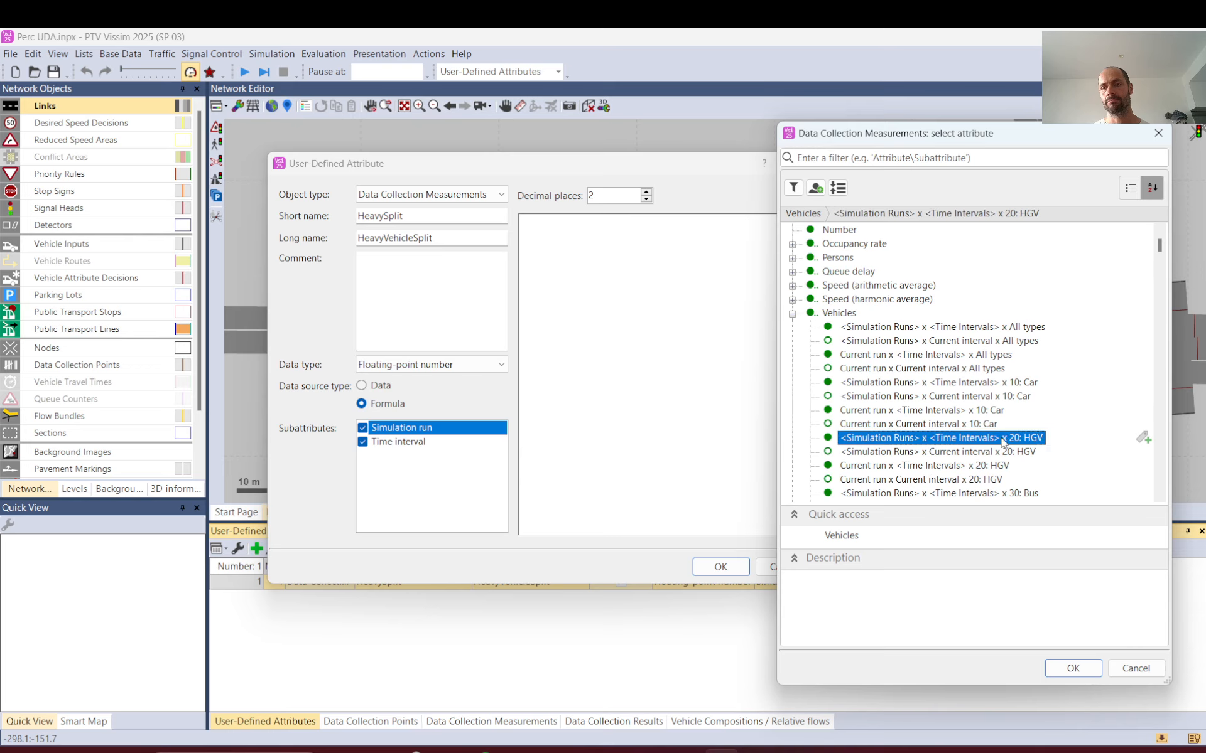
left_click(1073, 671)
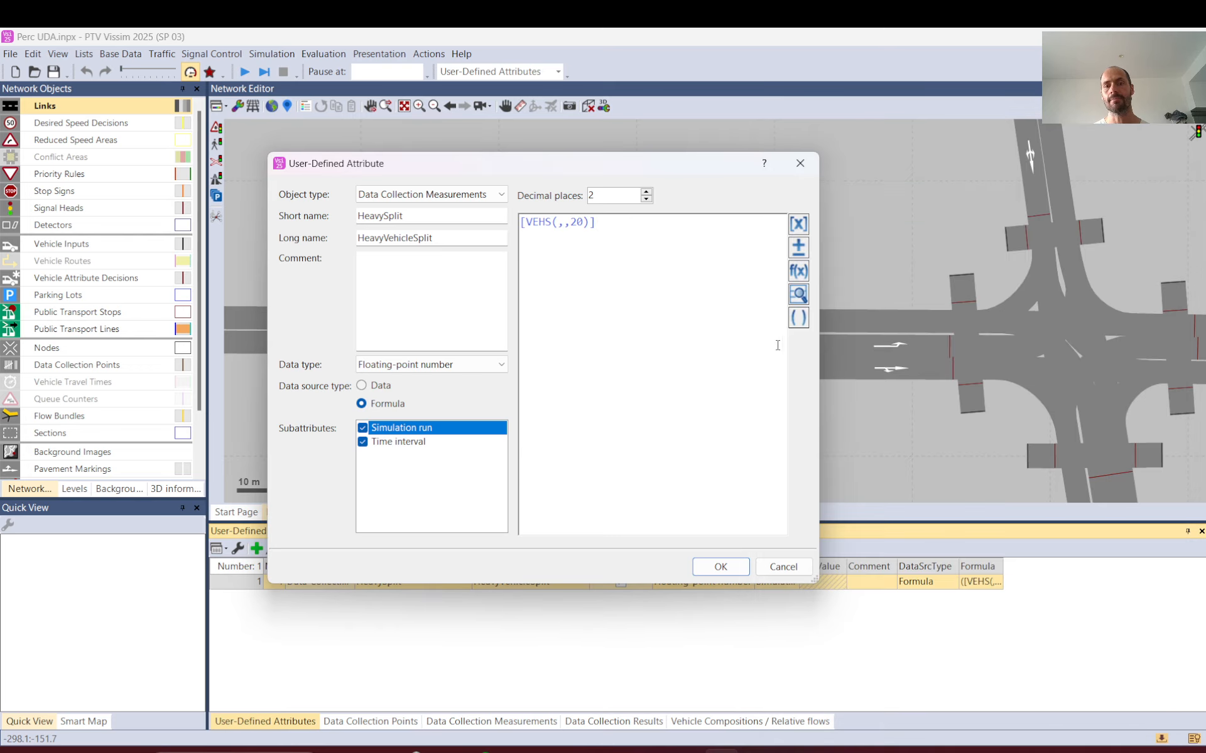
- Divide the HGV operand by the Vehicles operand <Simulation Runs> x <Time Intervals> x All types
type("/")
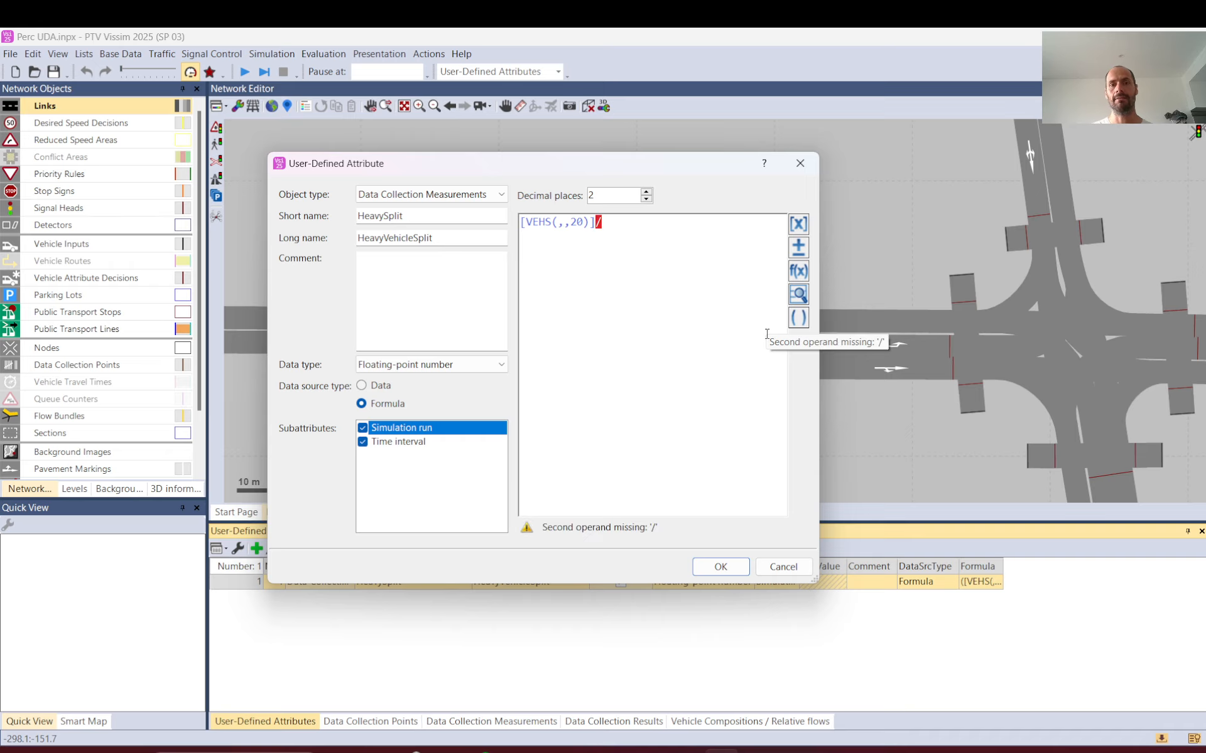
left_click(800, 228)
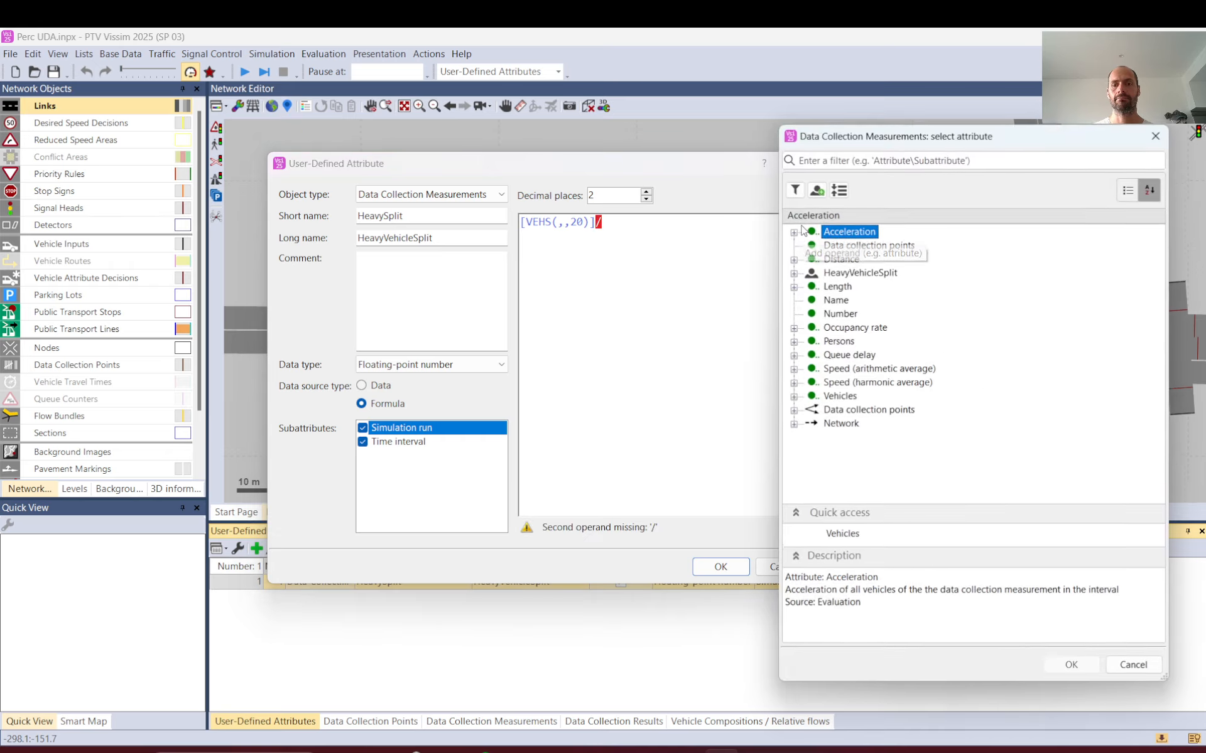
left_click(792, 396)
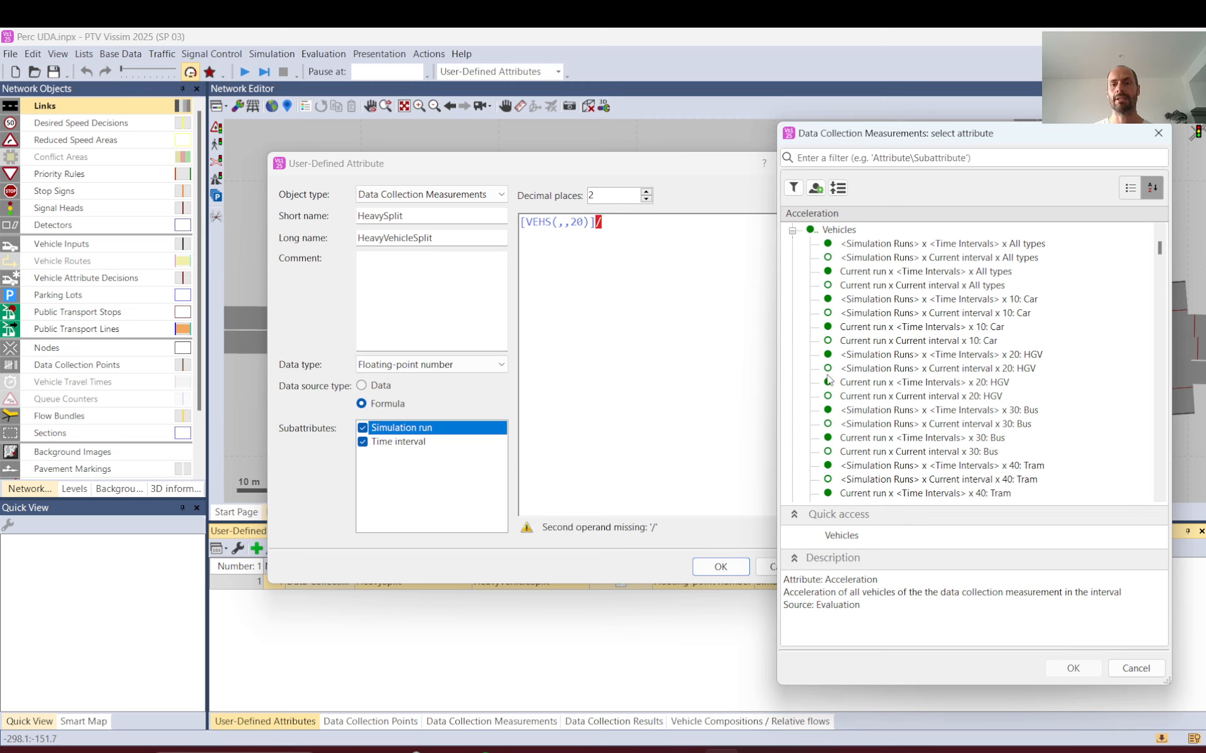
left_click(920, 246)
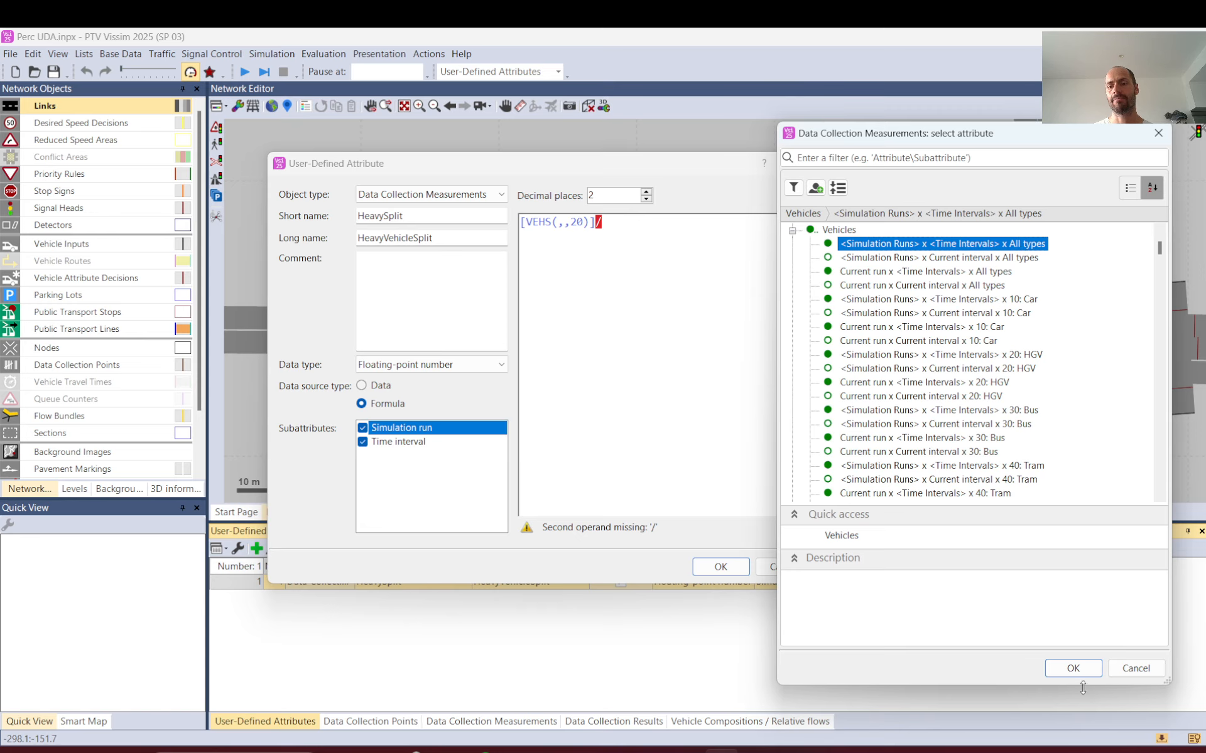
left_click(1075, 669)
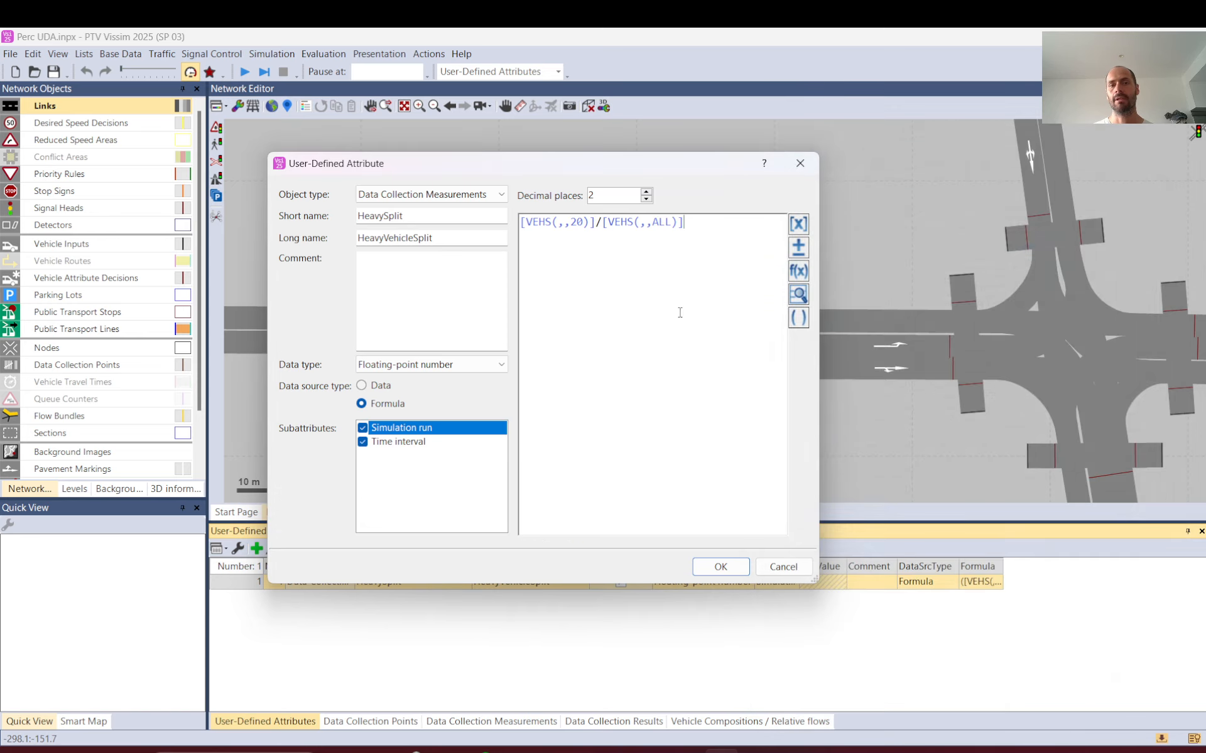
- Enclose the whole HeavySplit formula in parentheses and accept the attribute definition
left_click(641, 223)
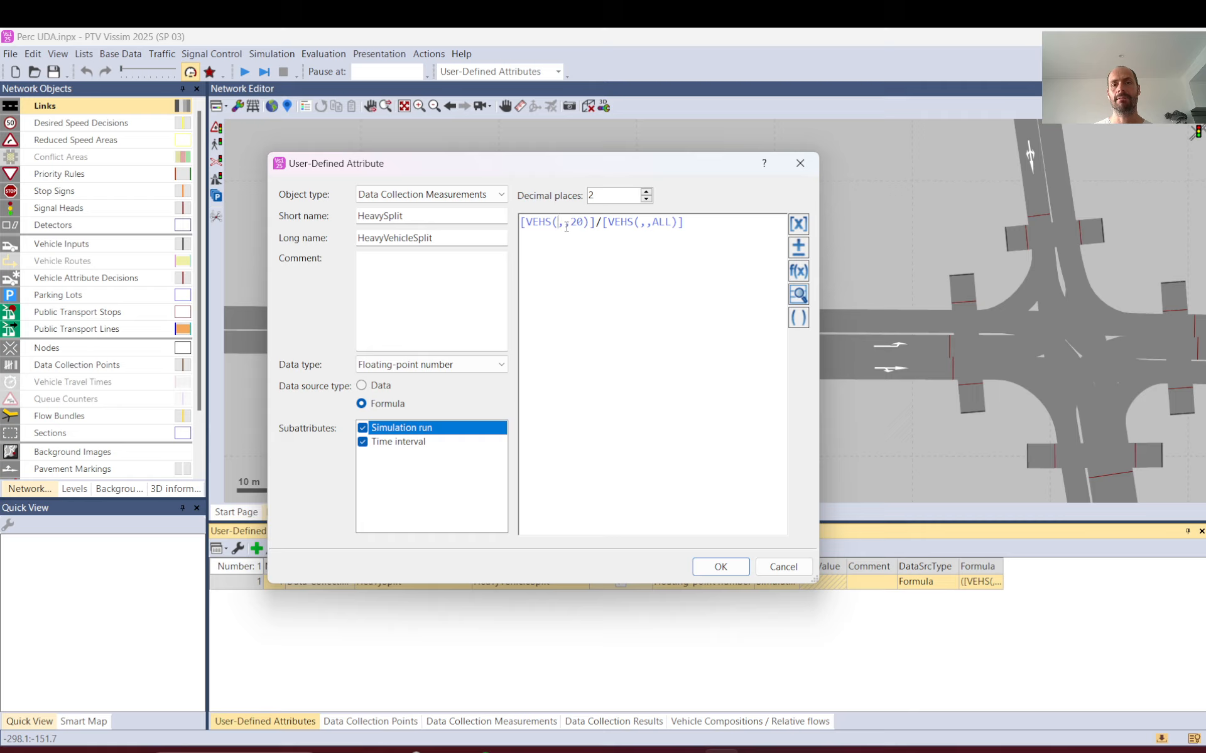
left_click_drag(699, 226, 601, 232)
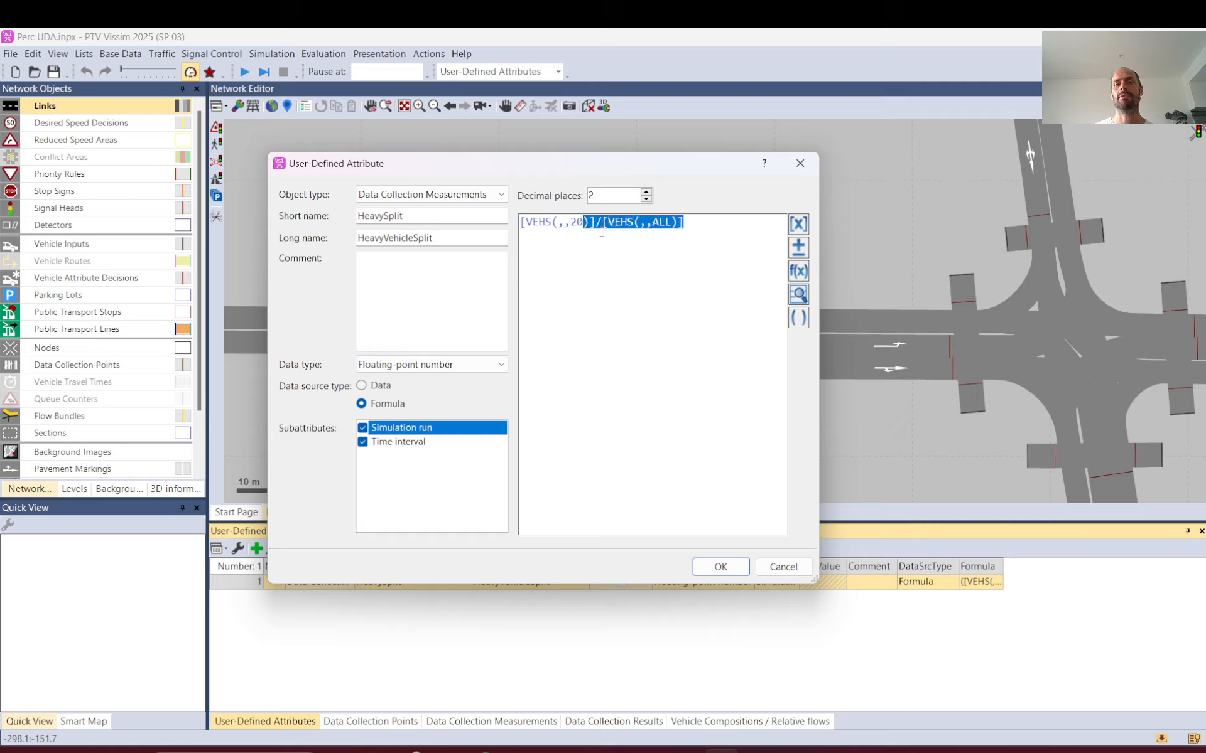
left_click(708, 222)
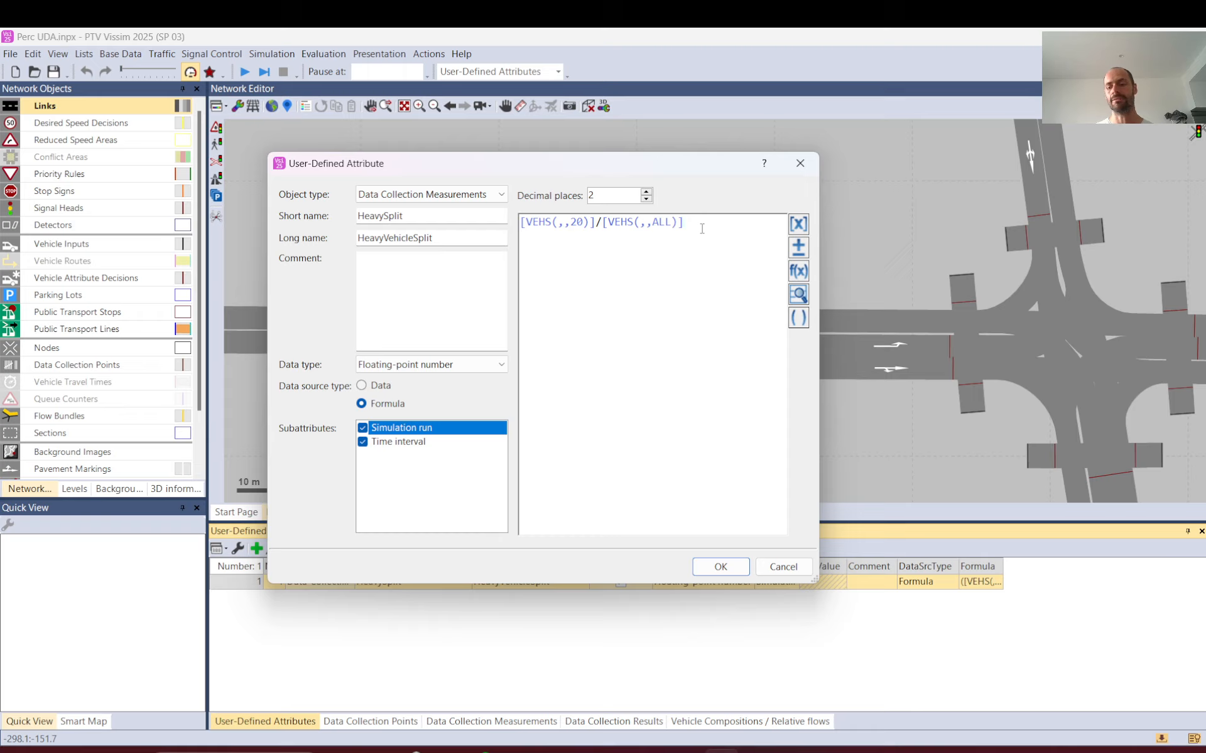
type(")")
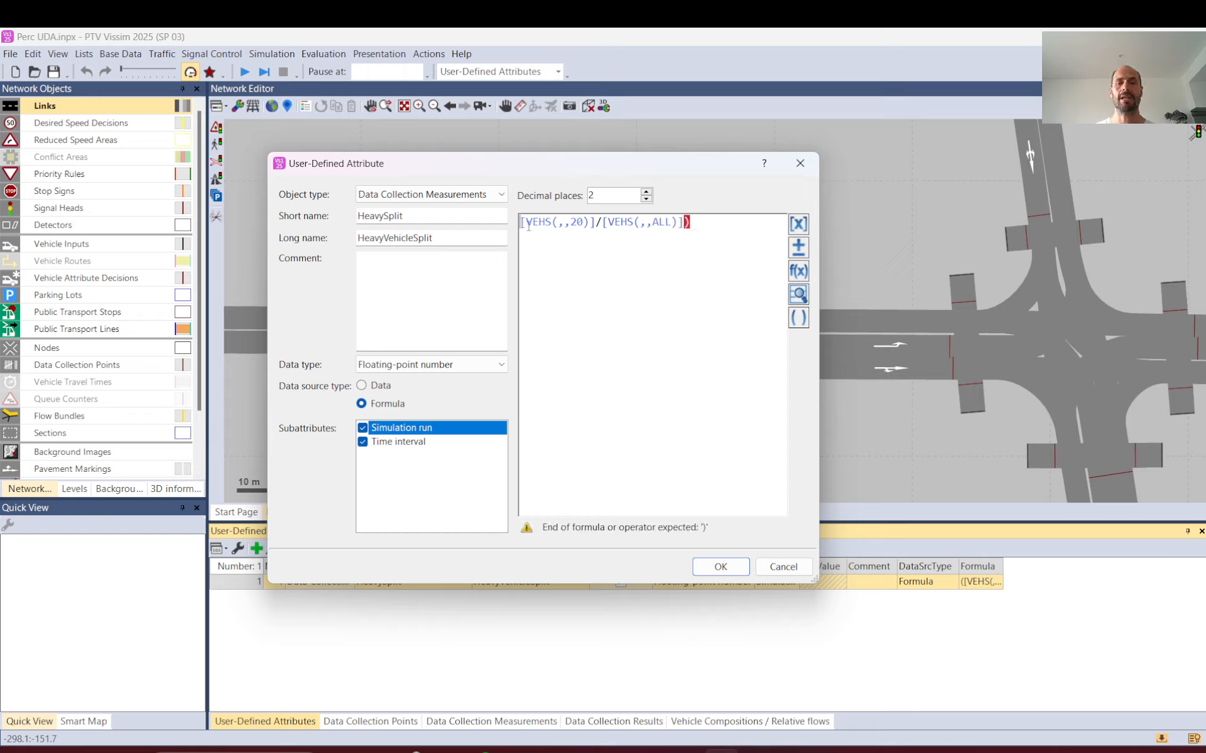
key("Home")
type("(")
left_click(717, 227)
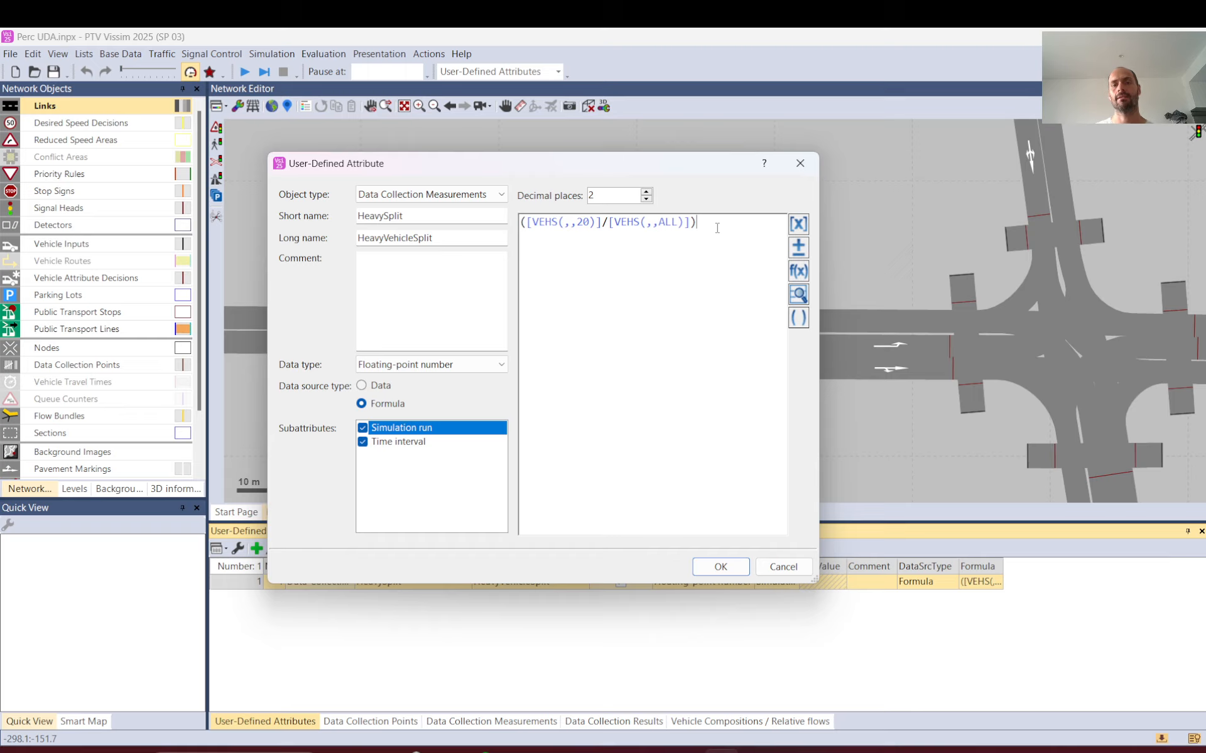
left_click(720, 567)
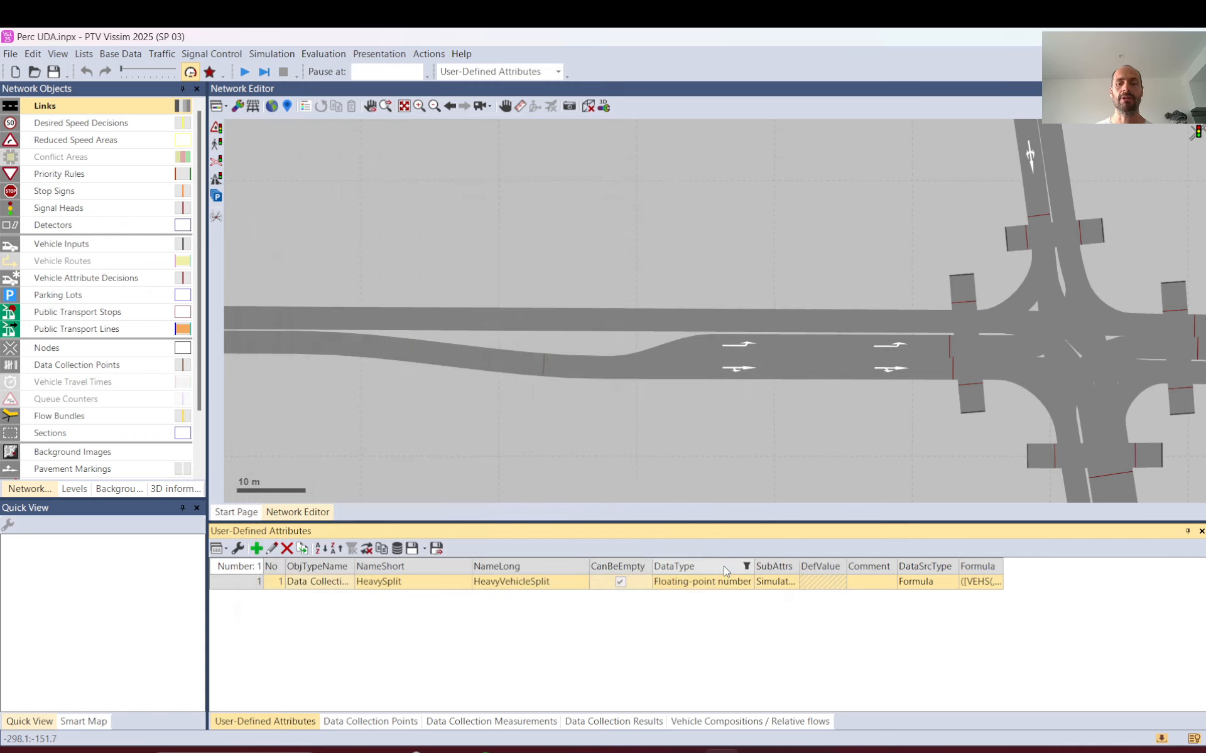
- Start the simulation from the network view, saving the changes to the file
left_click(453, 236)
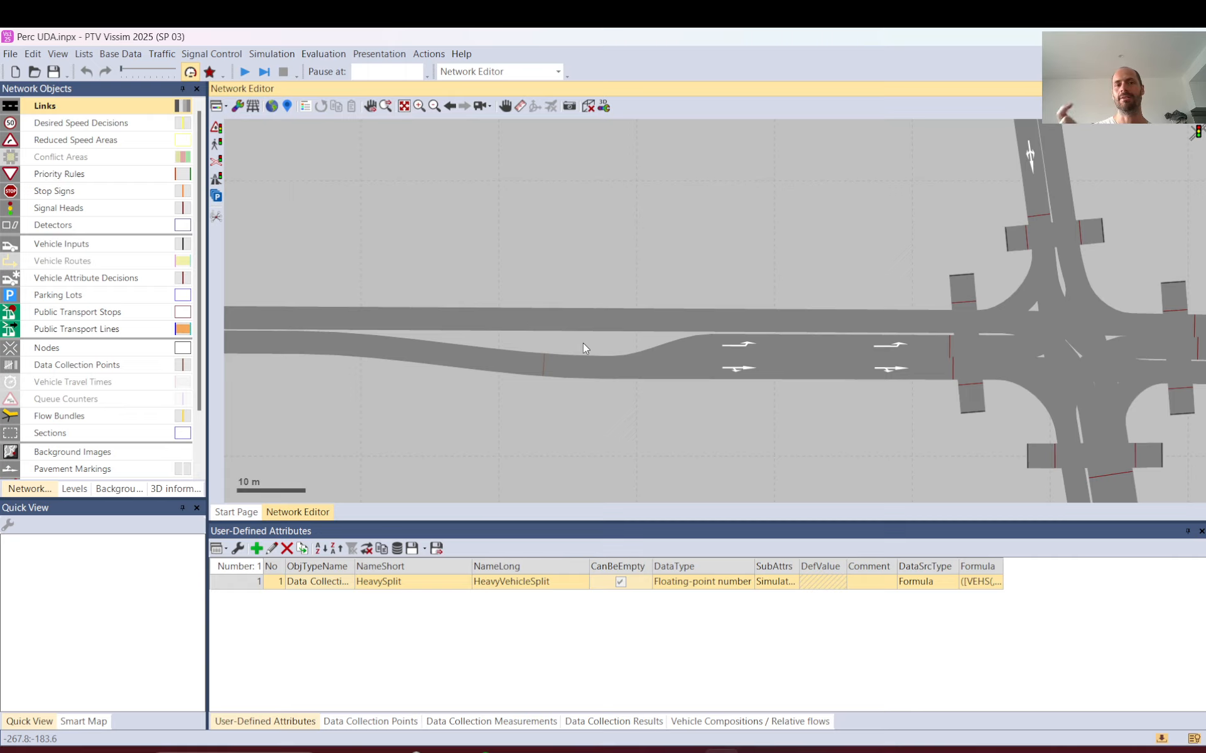
left_click(245, 76)
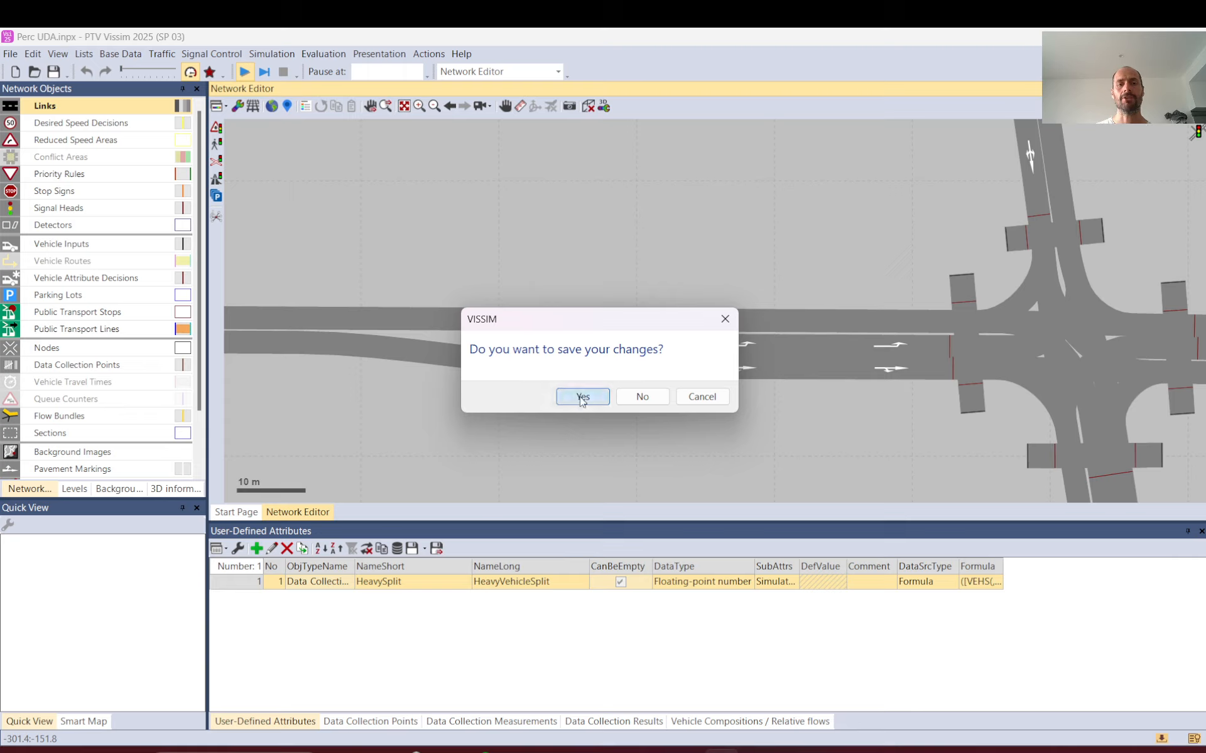
left_click(581, 398)
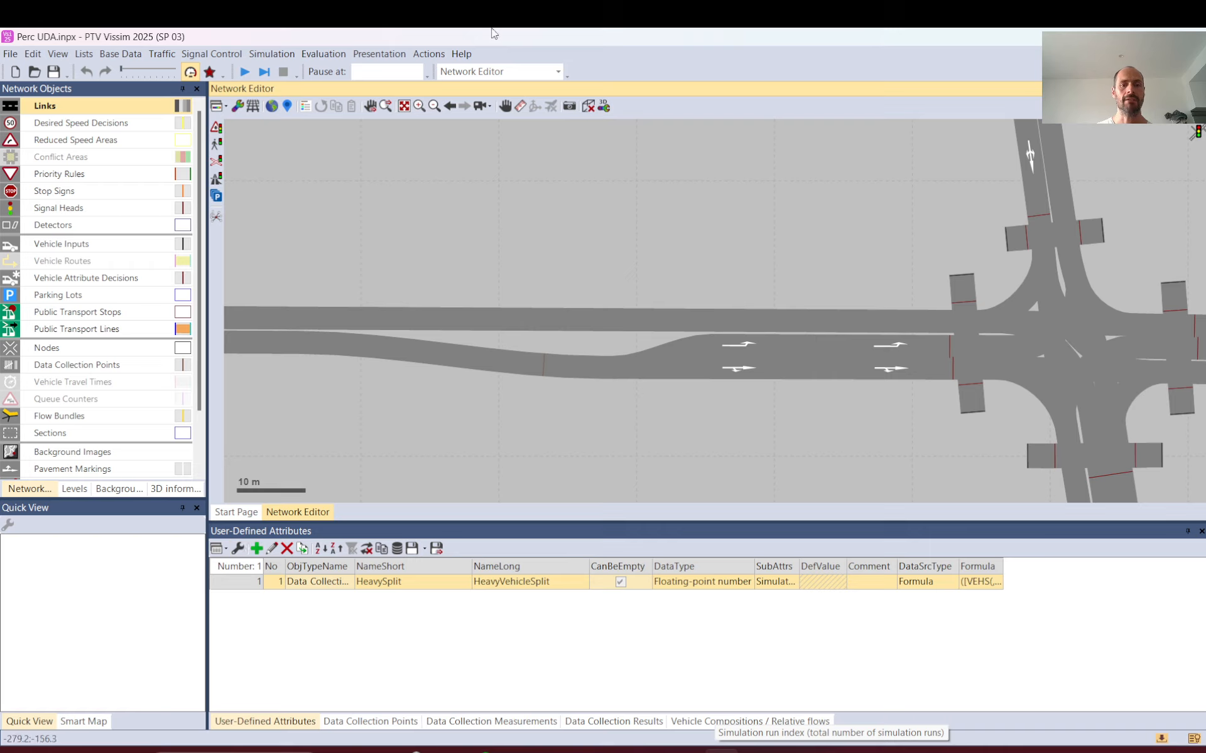
- Remove the HeavyVehicleSplit column from the Data Collection Measurements list
left_click(491, 721)
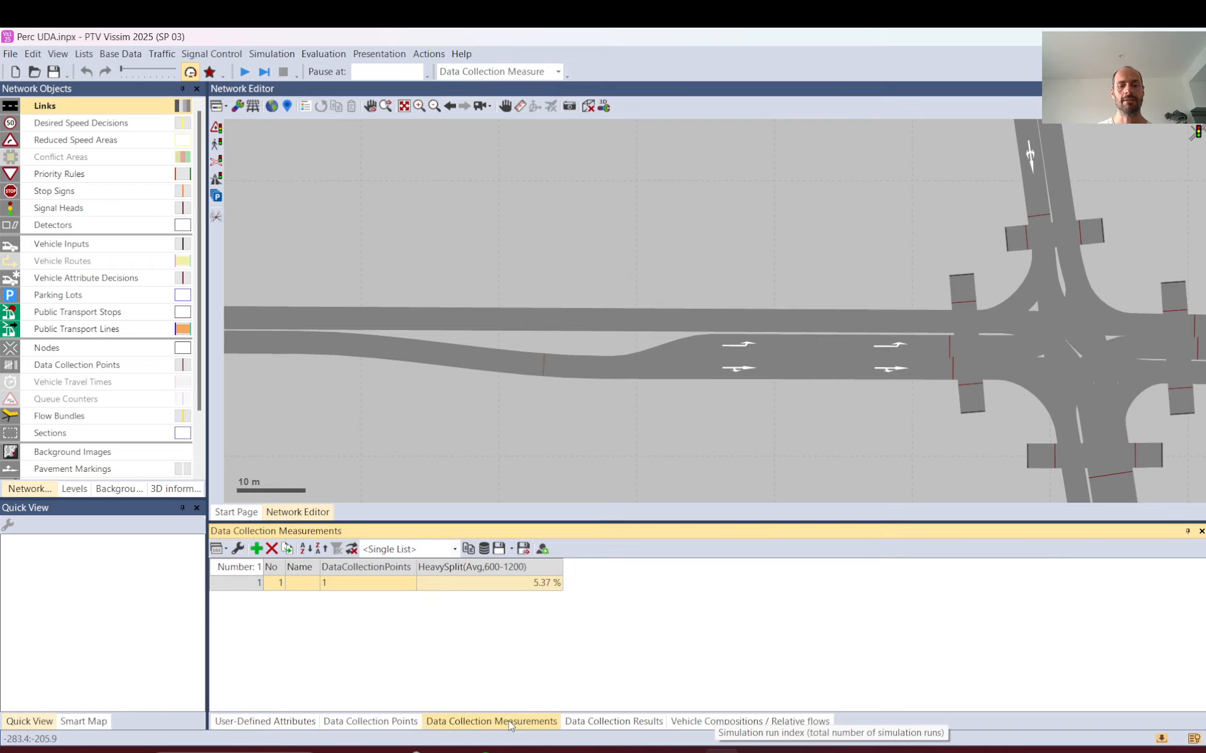
left_click(237, 549)
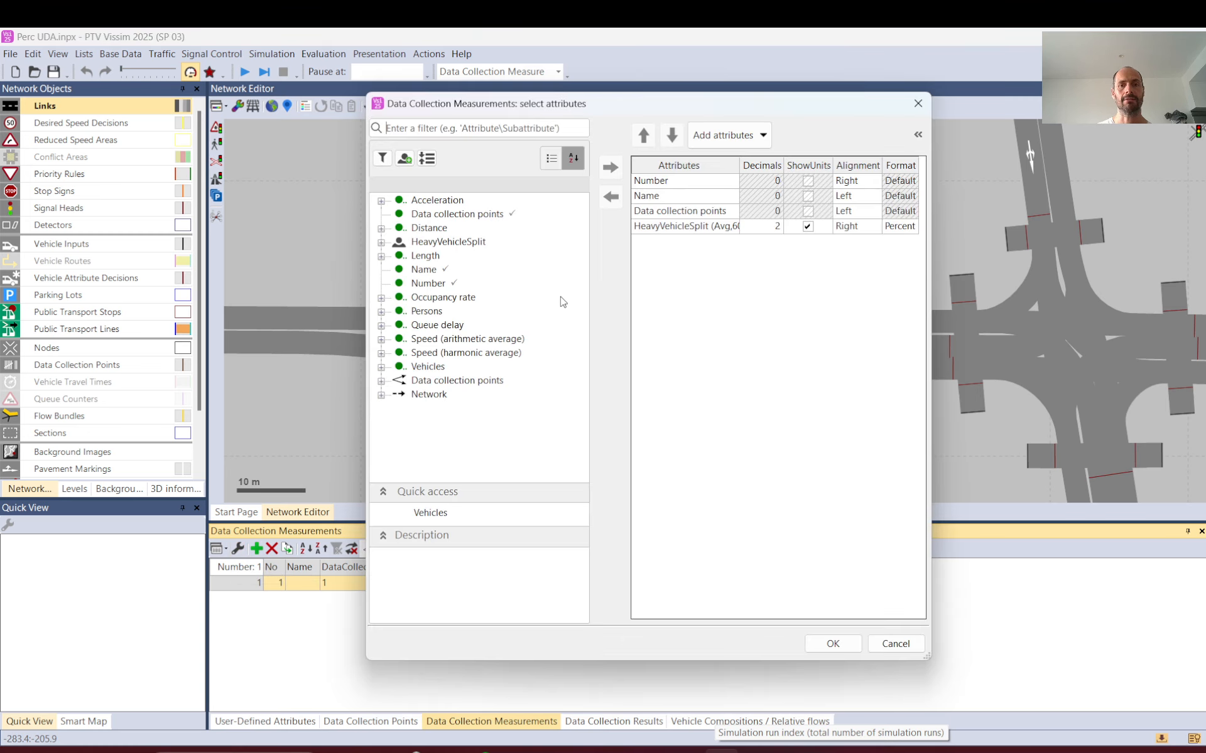
left_click(667, 228)
left_click(612, 198)
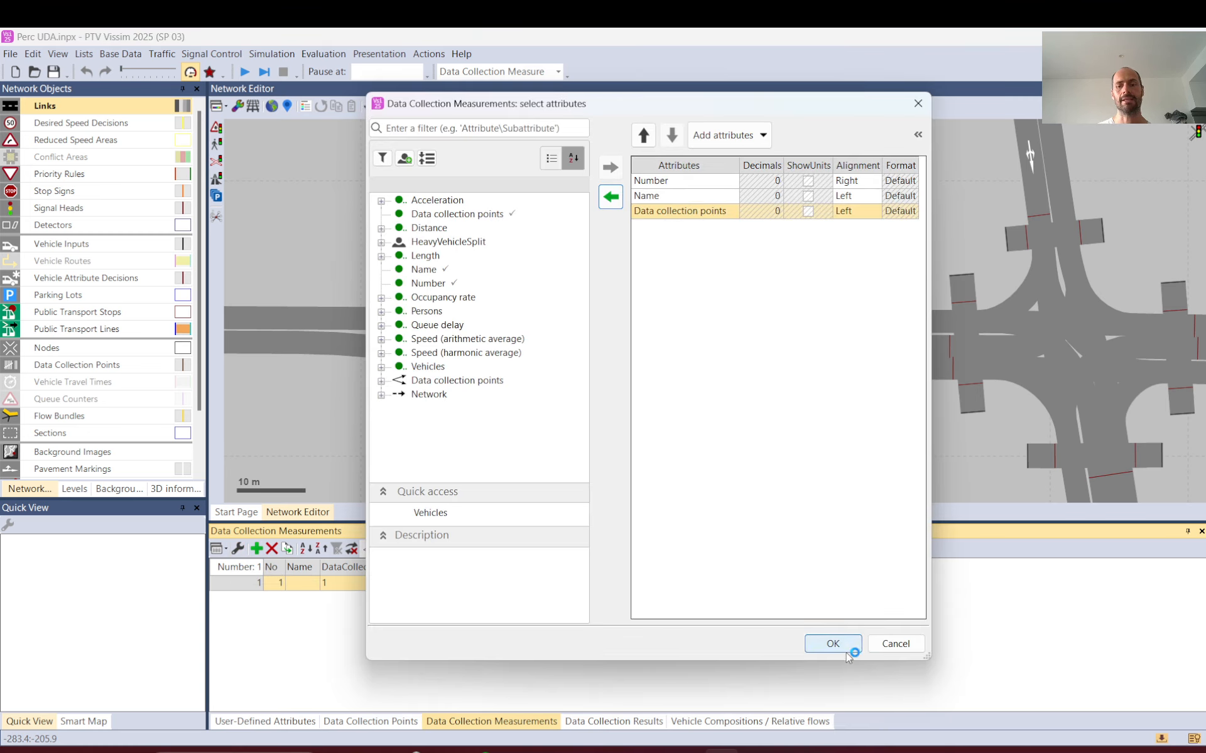
left_click(832, 643)
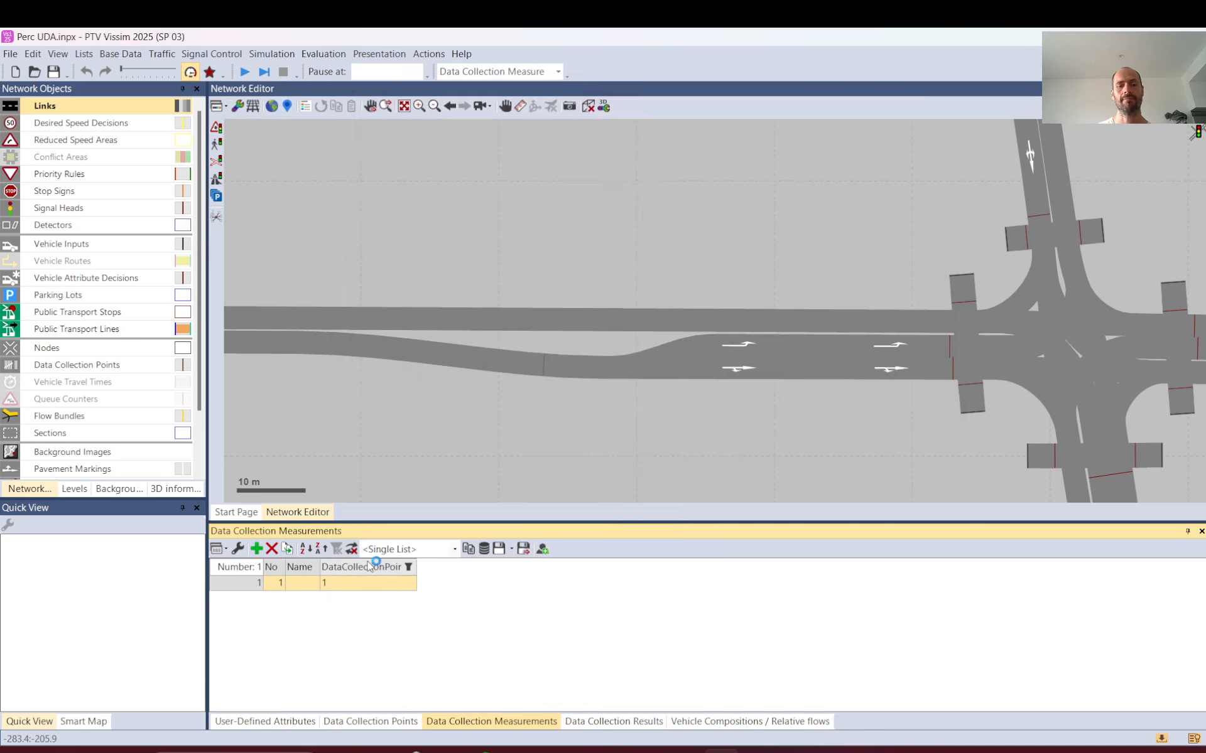
- Examine the simulation run and time interval combinations offered under HeavyVehicleSplit in the Data Collection Measurements attribute selection
left_click(238, 549)
left_click(440, 245)
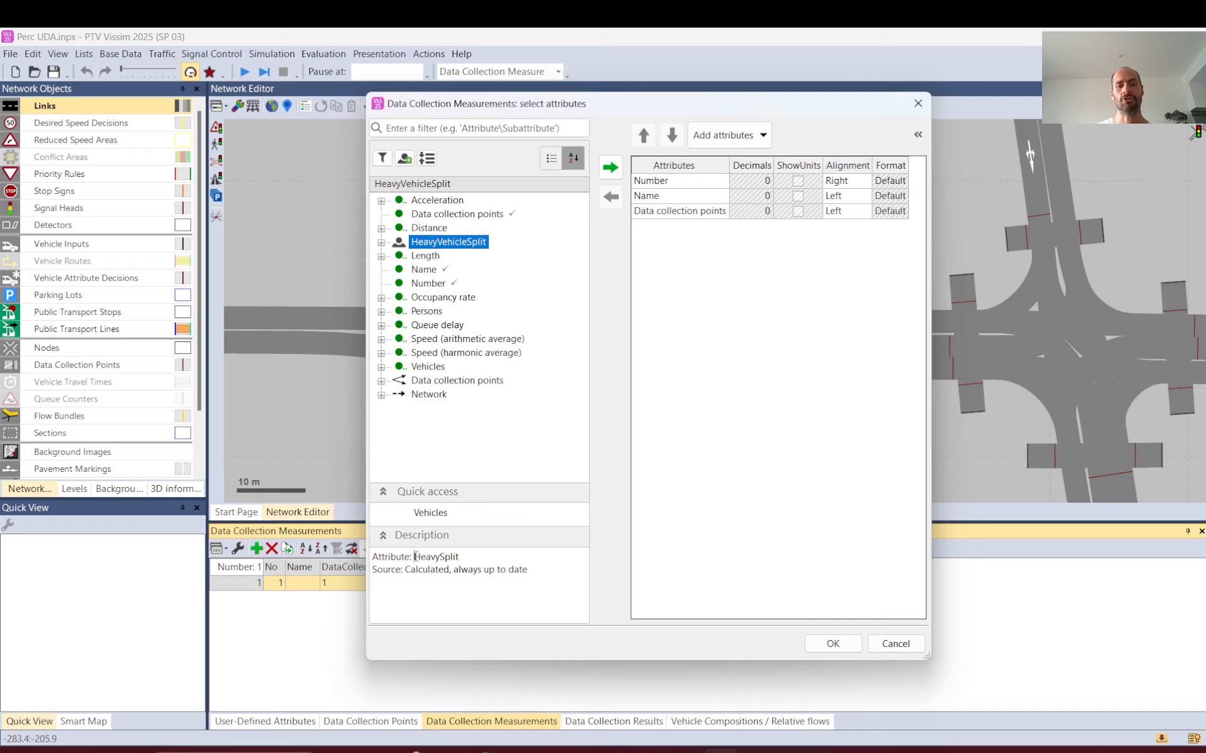
mouse_move(415, 557)
left_mouse_down()
mouse_move(462, 556)
mouse_move(424, 556)
left_mouse_up()
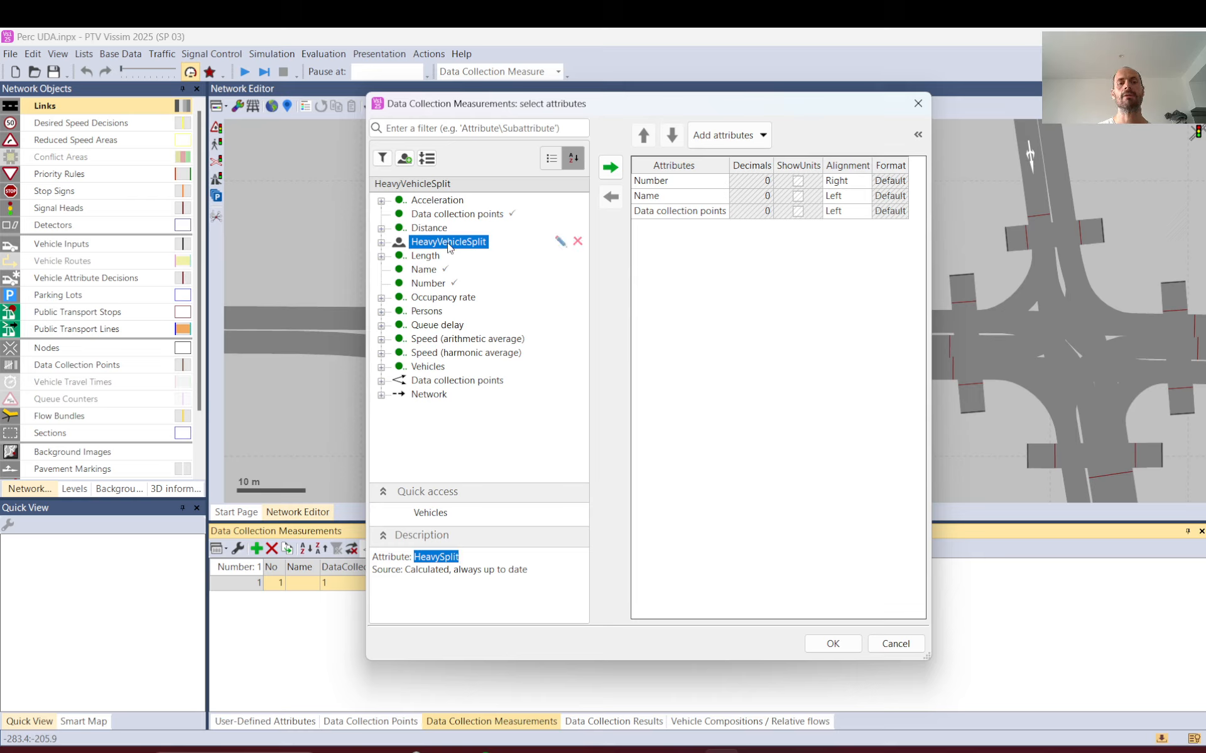
left_click(381, 242)
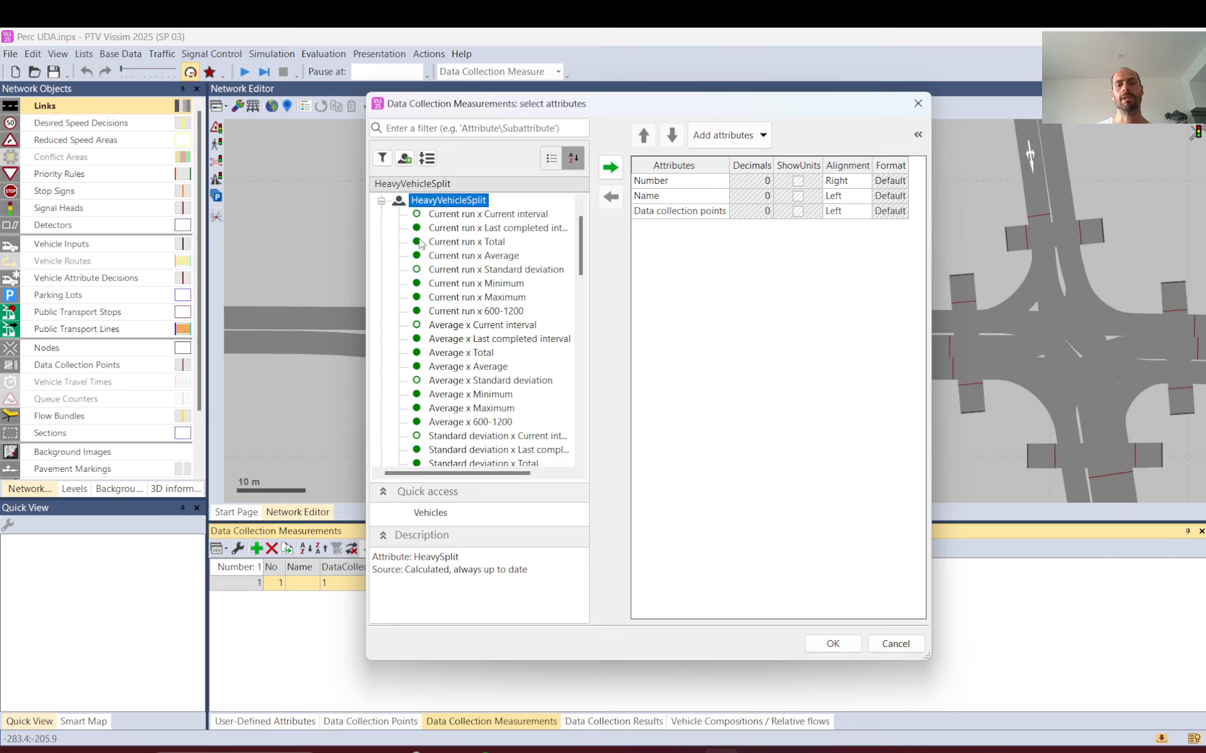
left_click_drag(588, 235, 588, 381)
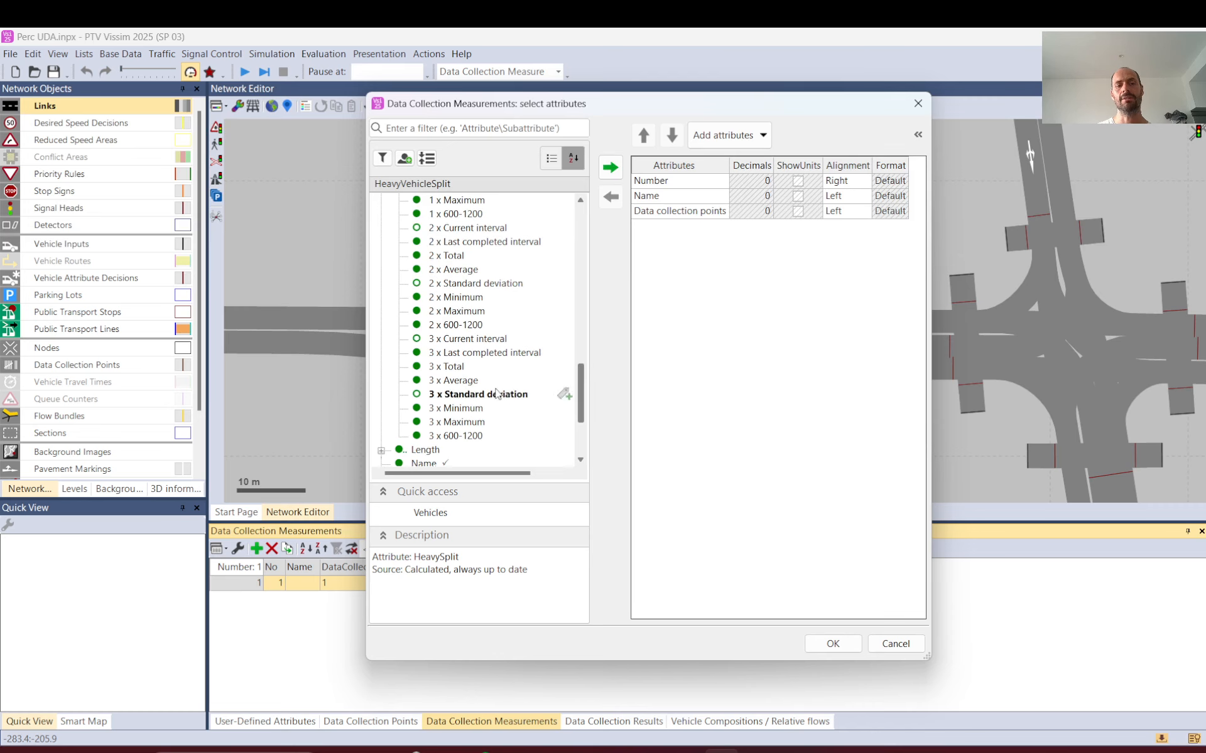
left_click(453, 424)
left_click(453, 410)
left_click(452, 396)
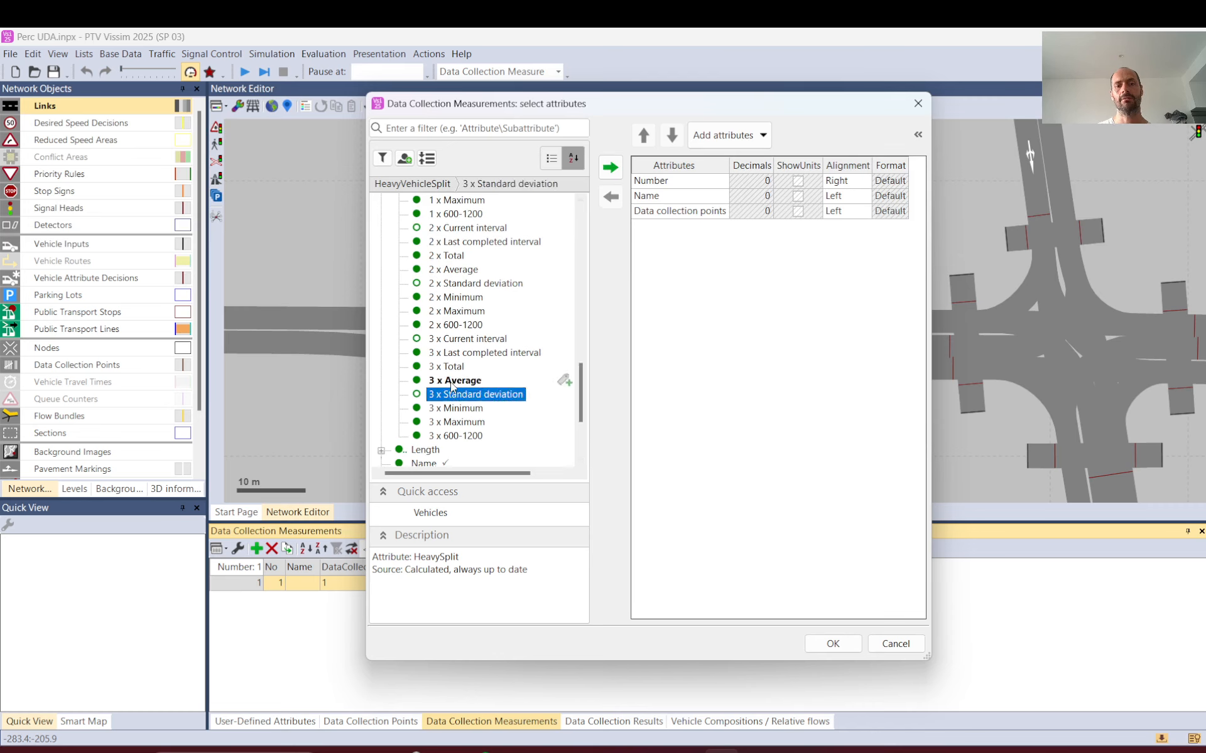
left_click(451, 382)
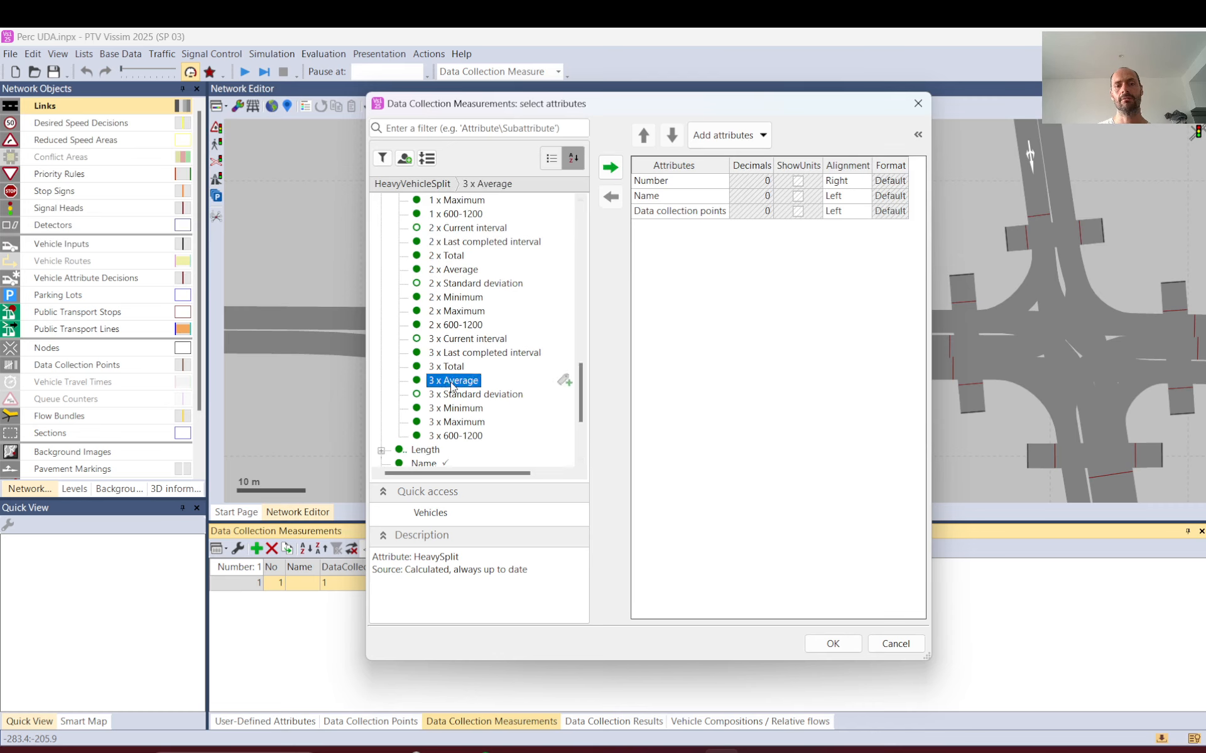
left_click(458, 326)
scroll(467, 325, "up", 4)
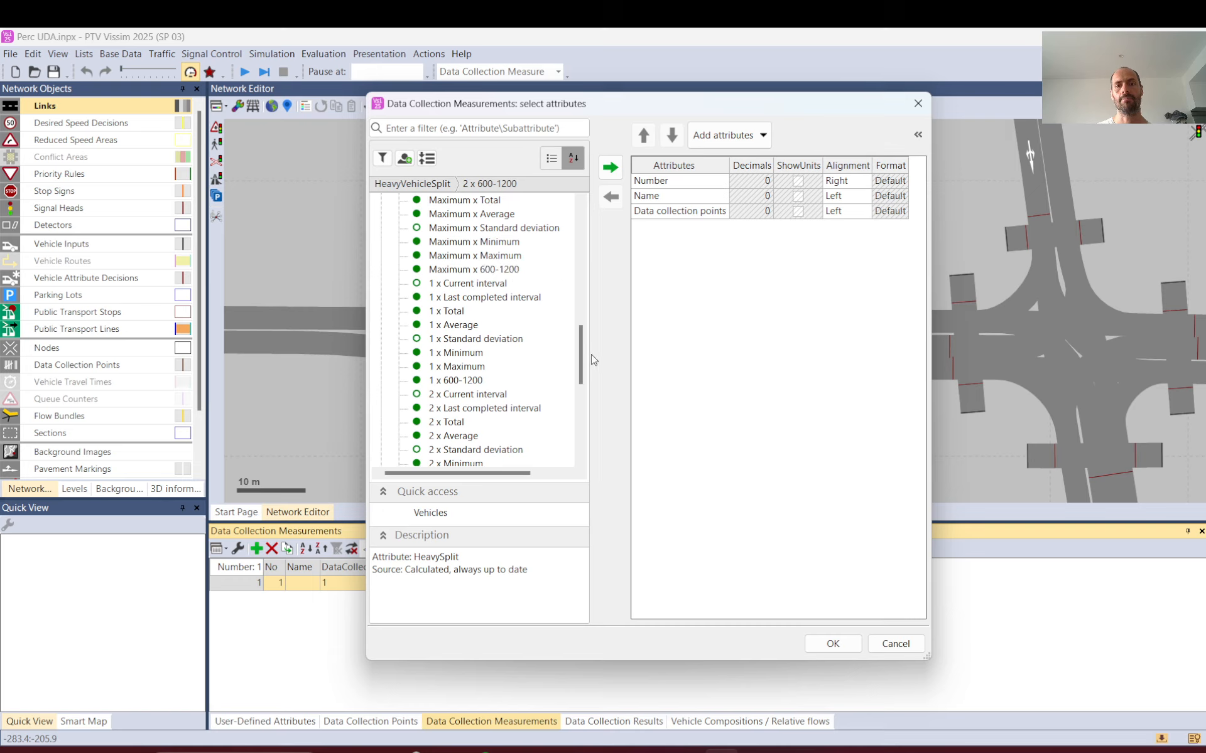
left_click_drag(591, 354, 581, 214)
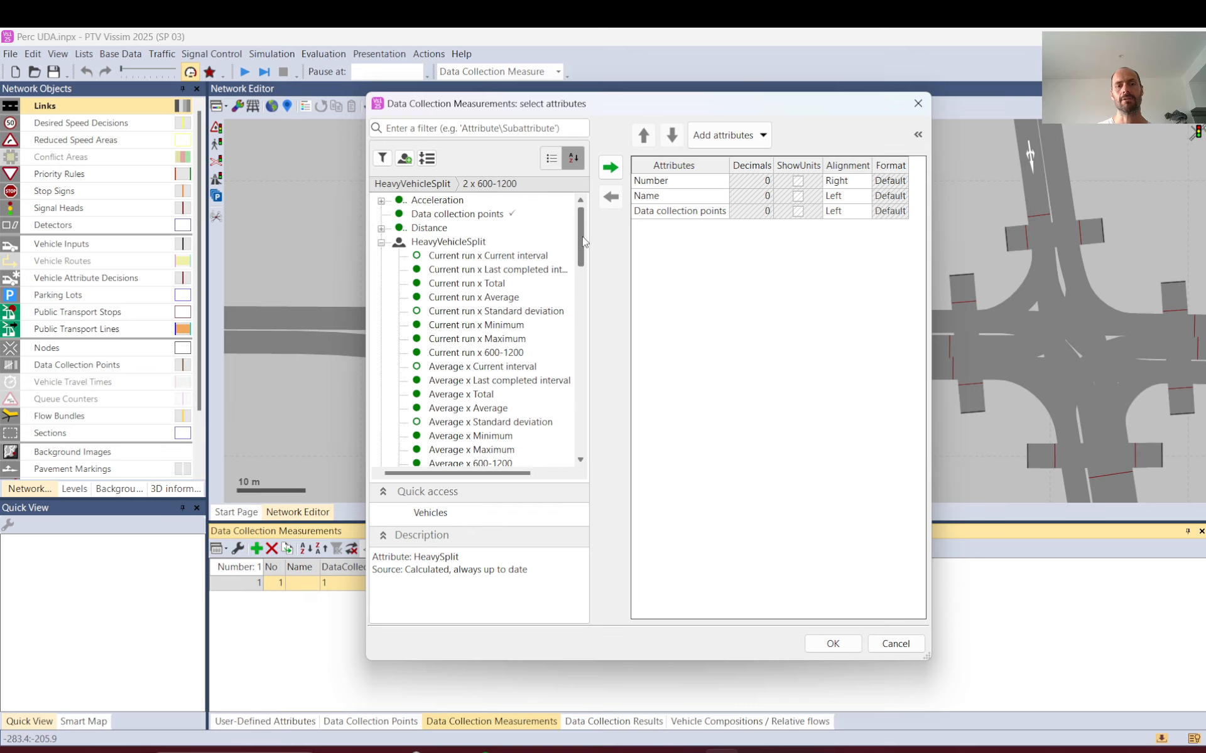
left_click(895, 643)
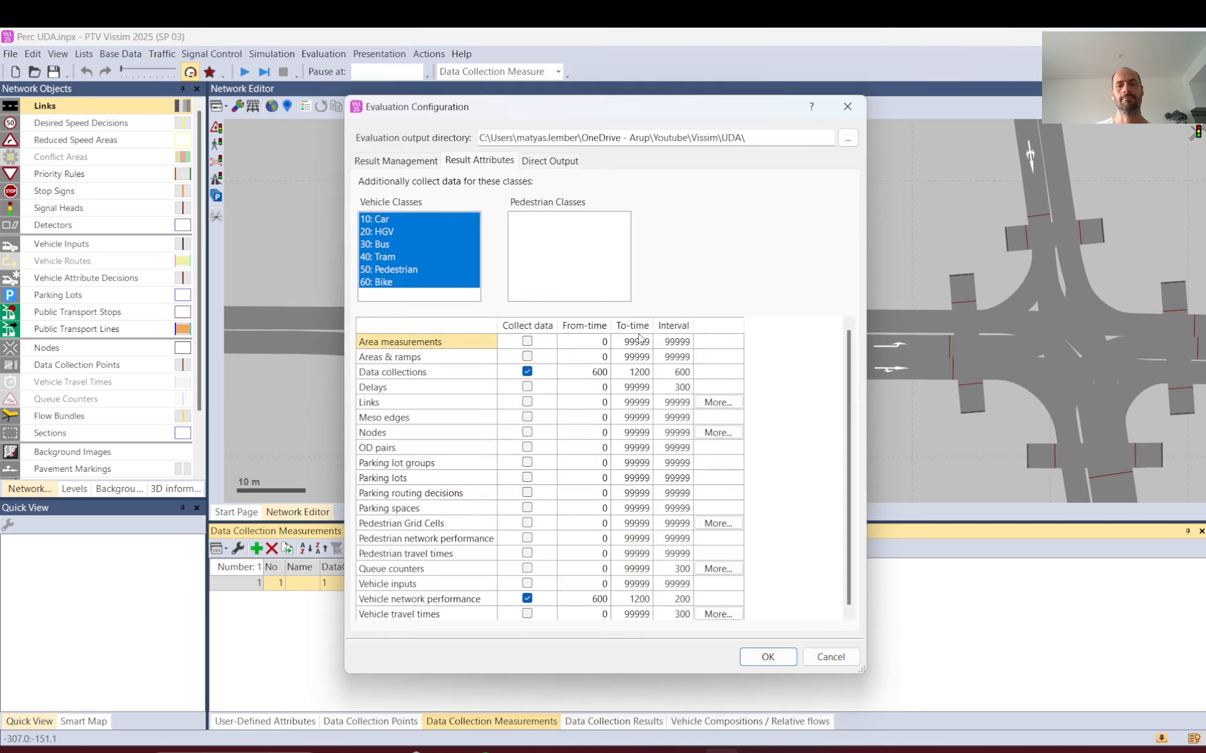
- Check the time settings for data collections in the result attributes of the evaluation configuration
left_click(650, 375)
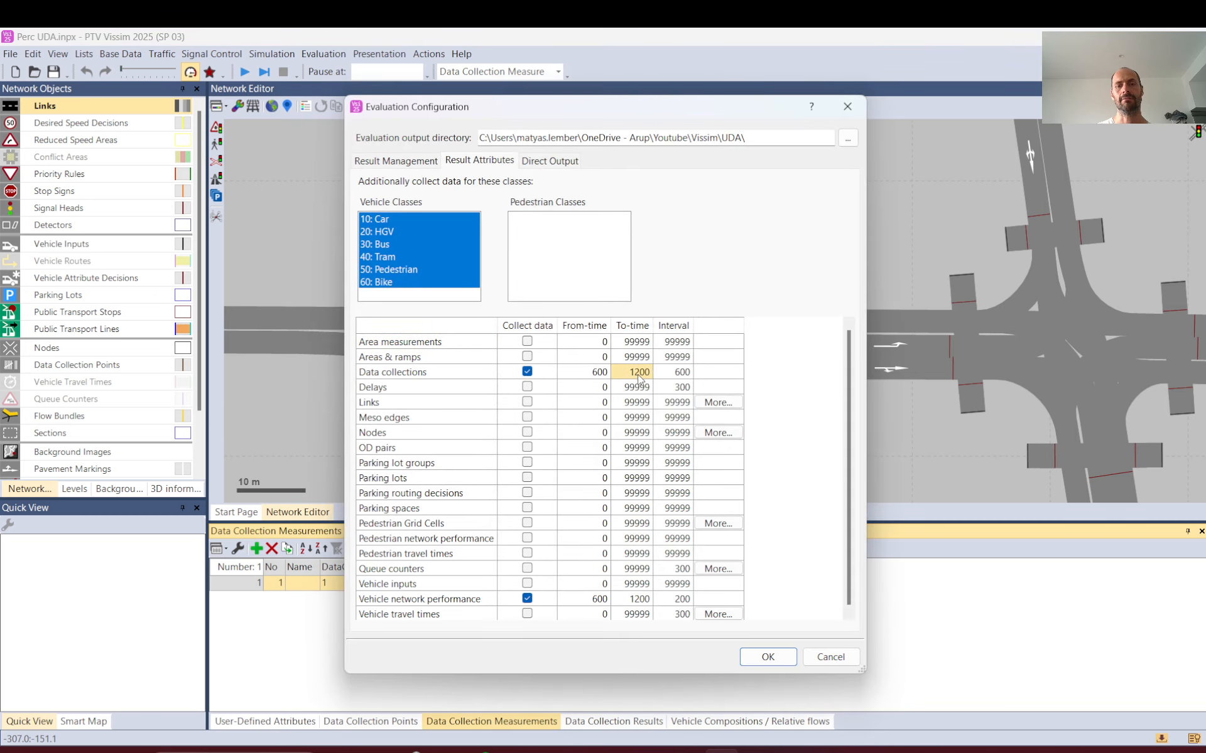
left_click(840, 658)
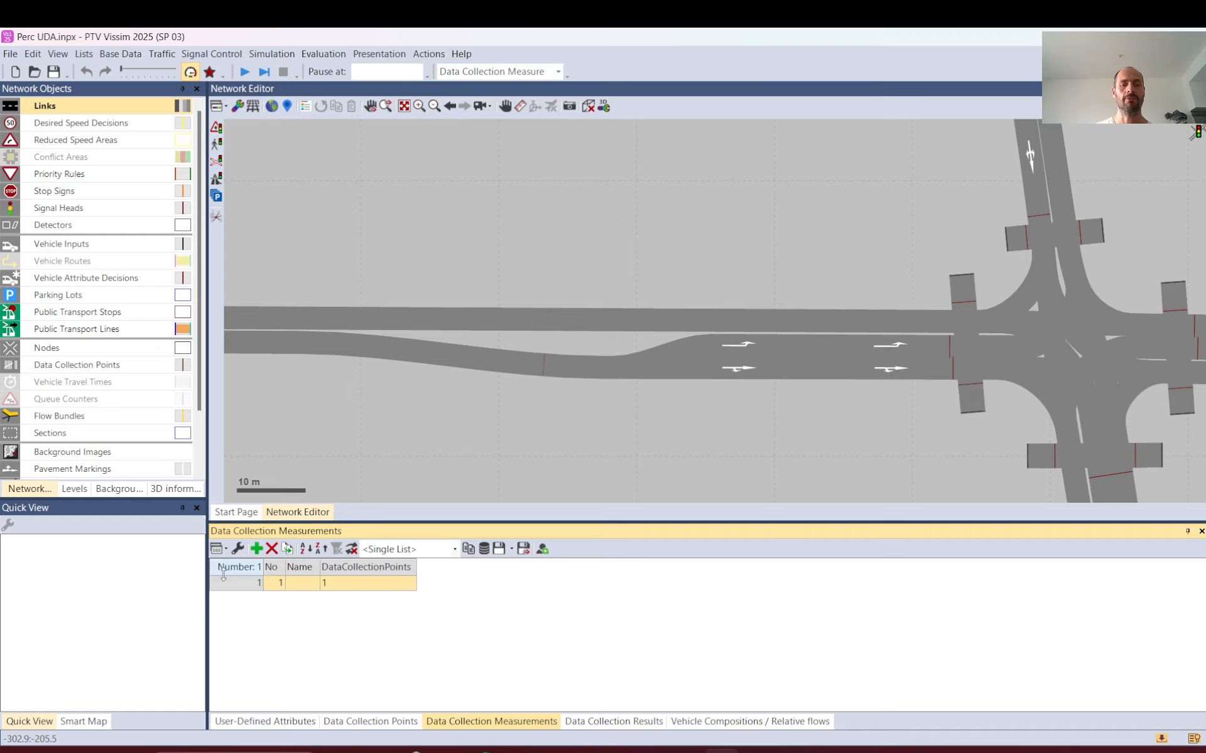
- Reopen the Data Collection Measurements attribute selection, expand HeavyVehicleSplit, and widen the attribute list so its full entry names fit
left_click(238, 549)
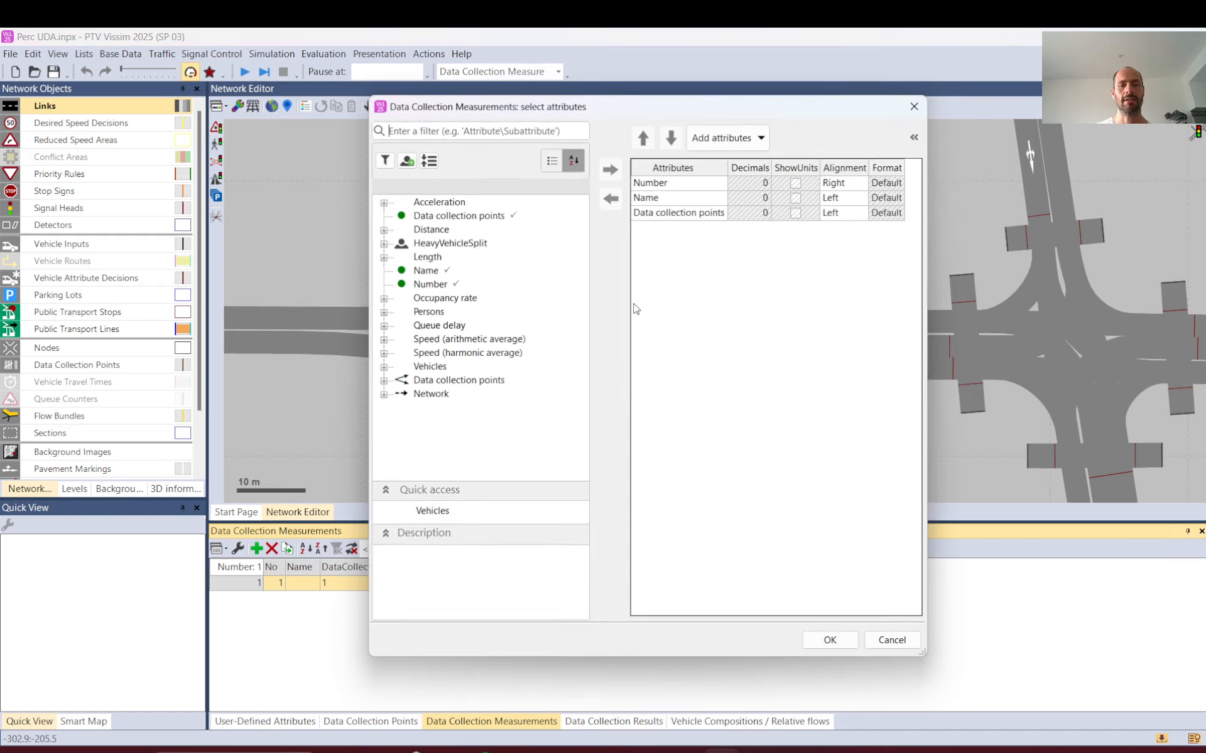
double_click(437, 245)
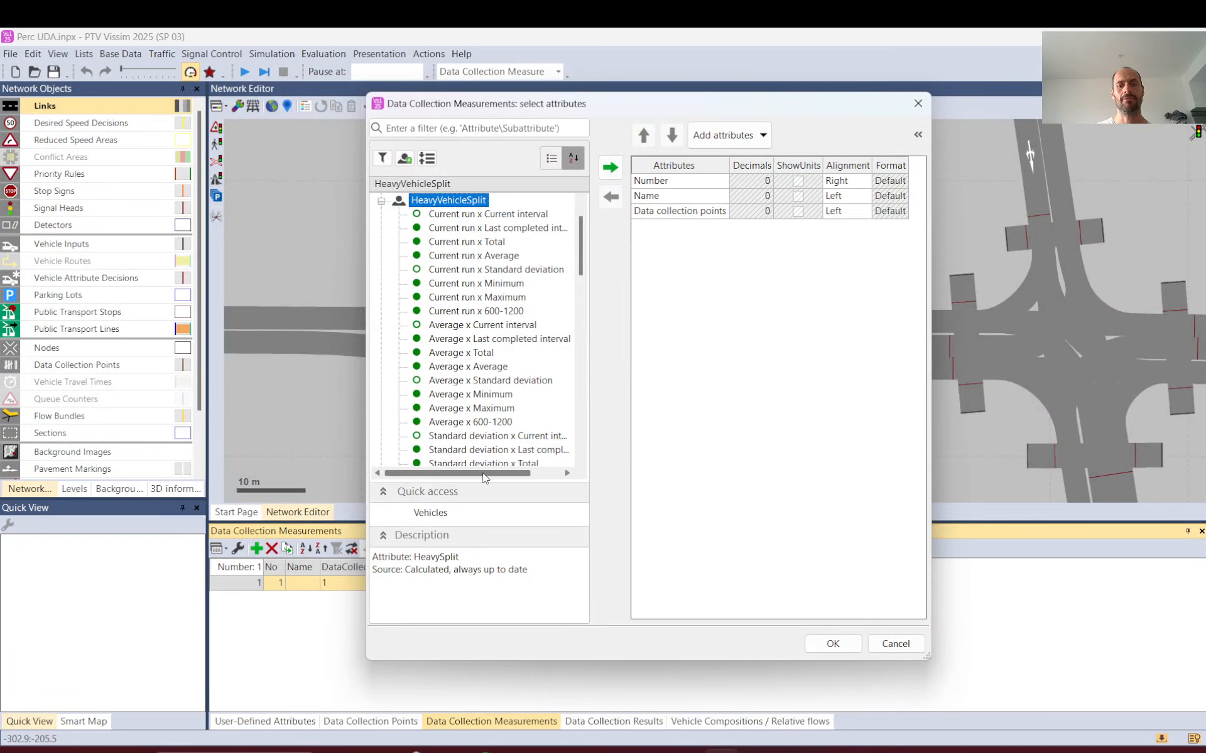
left_click_drag(485, 478, 485, 474)
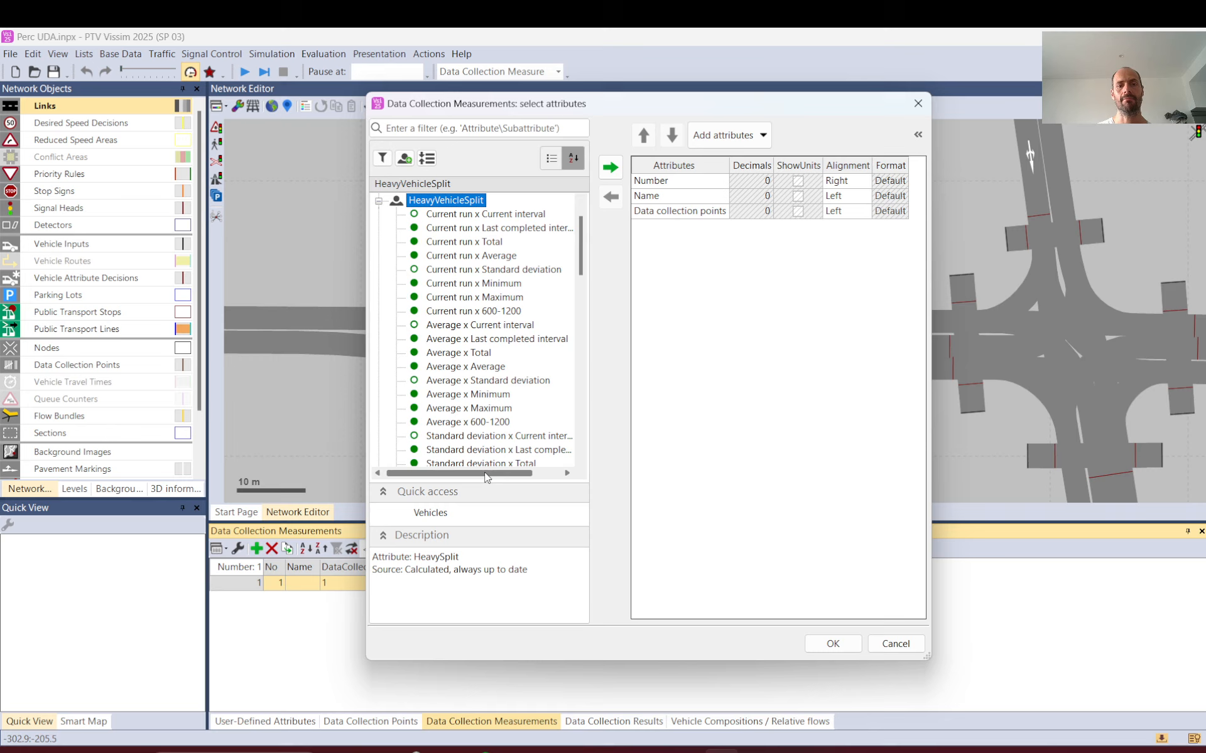
scroll(455, 384, "down", 4)
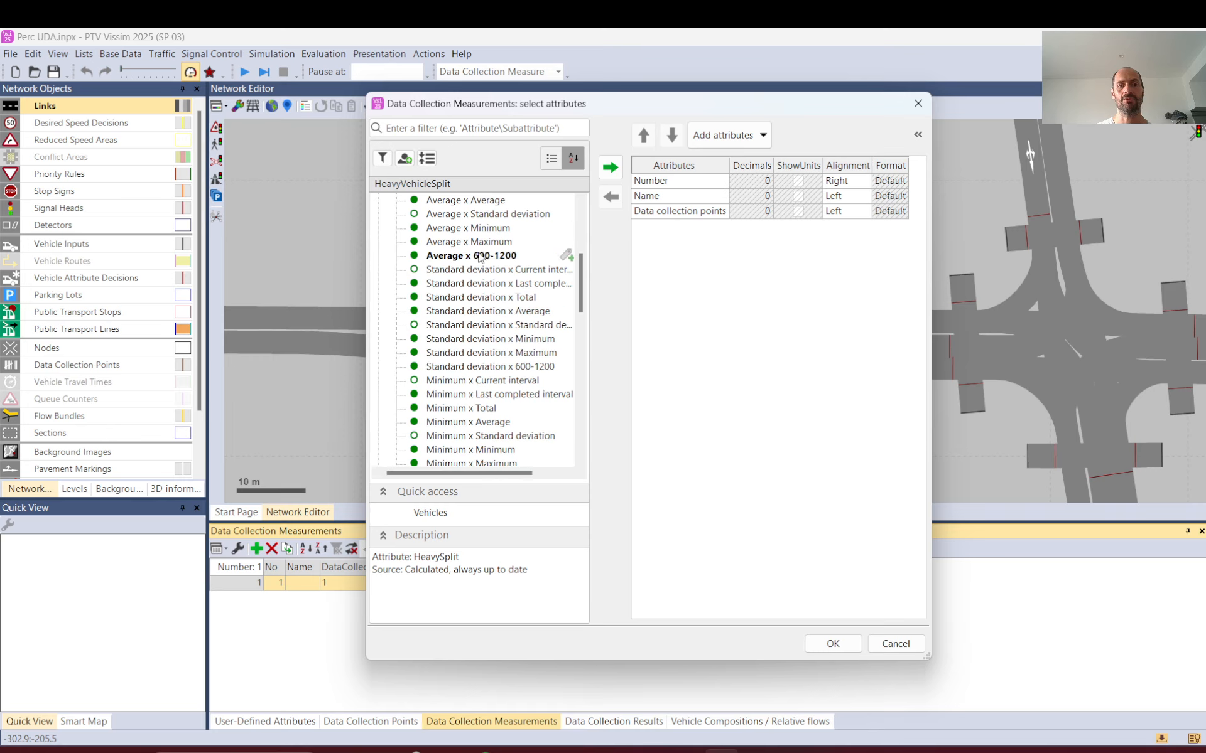
scroll(465, 263, "up", 1)
scroll(465, 262, "up", 1)
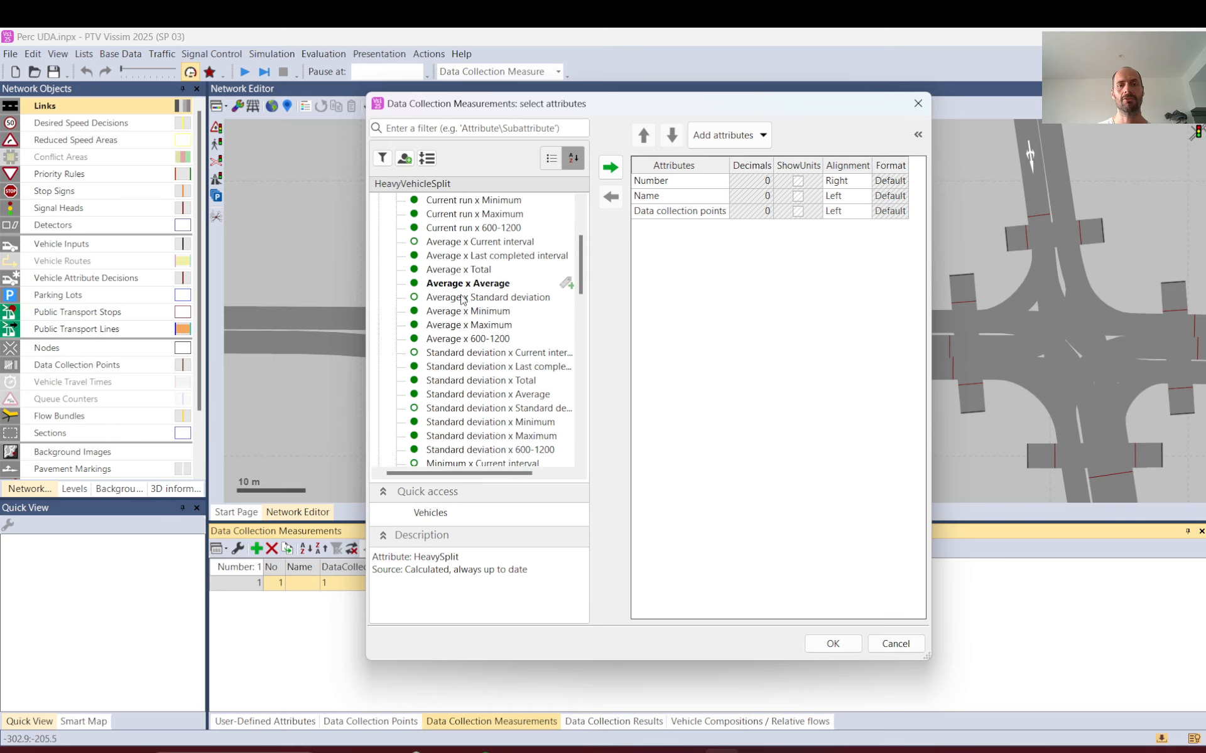
left_click(441, 243)
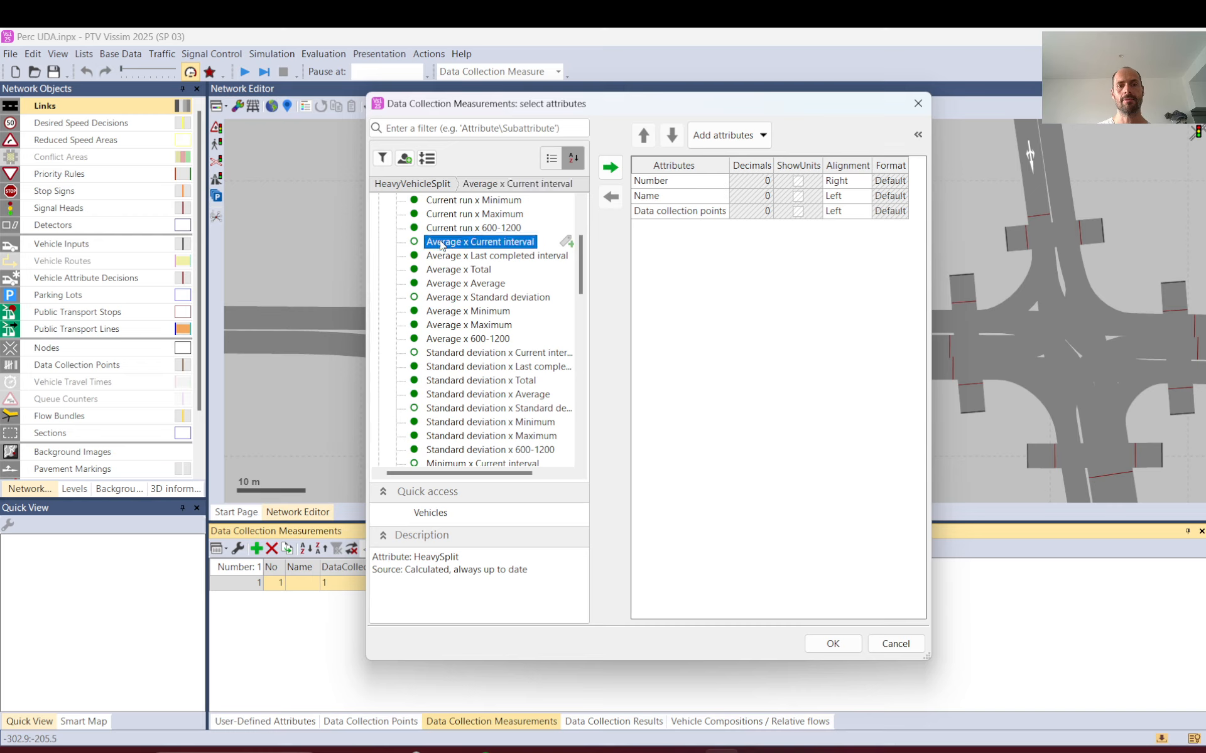
left_click(464, 339)
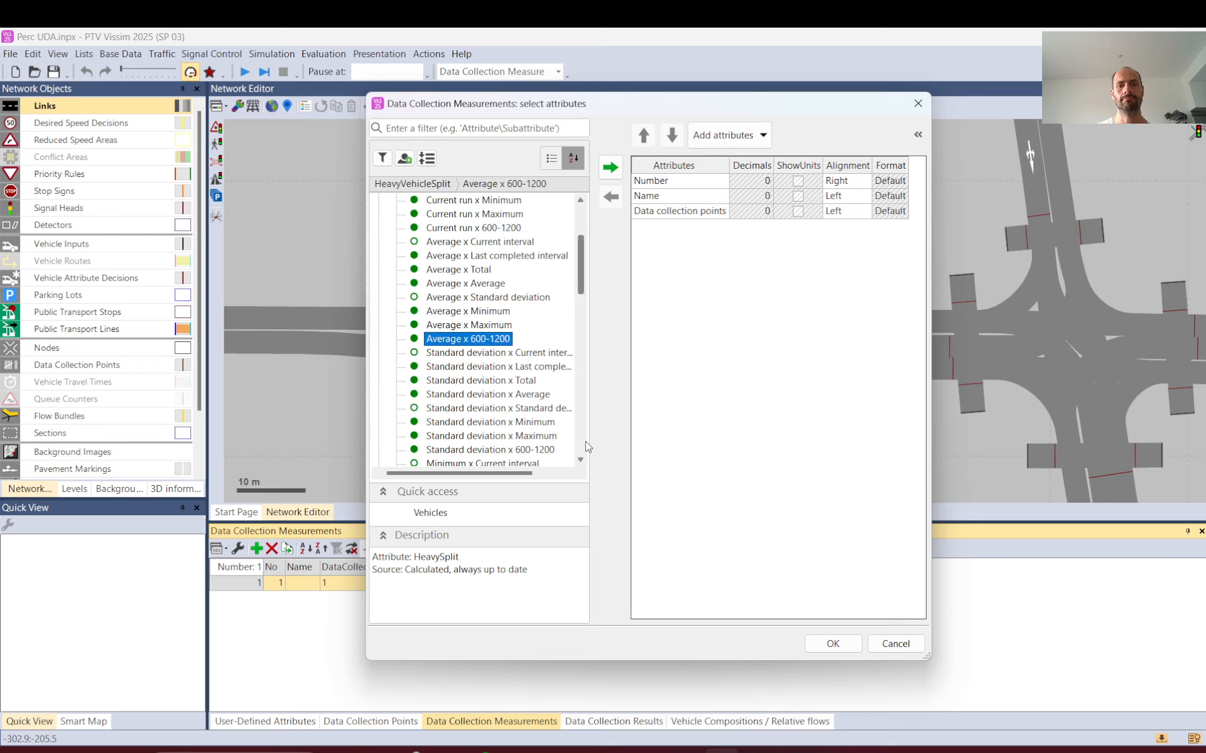
left_click_drag(594, 440, 658, 439)
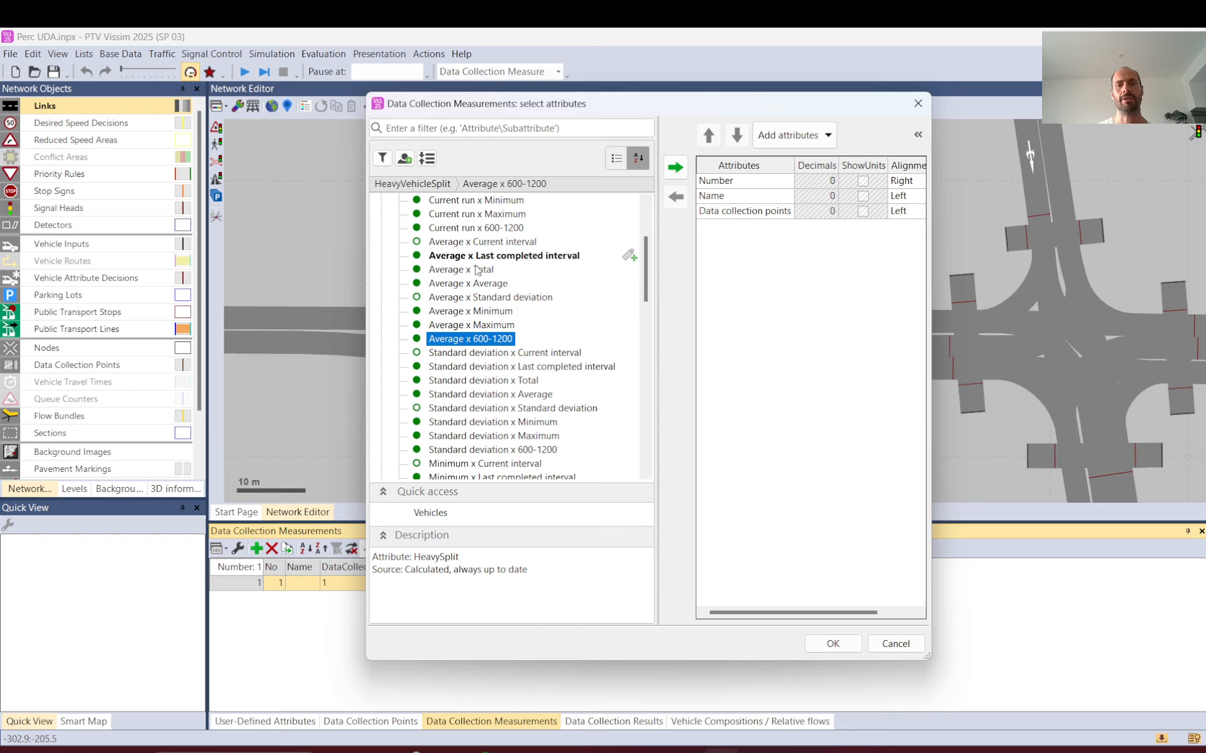
- Examine the HeavyVehicleSplit entries of the individual simulation runs for the 600-1200 interval
scroll(487, 275, "down", 9)
scroll(485, 385, "down", 4)
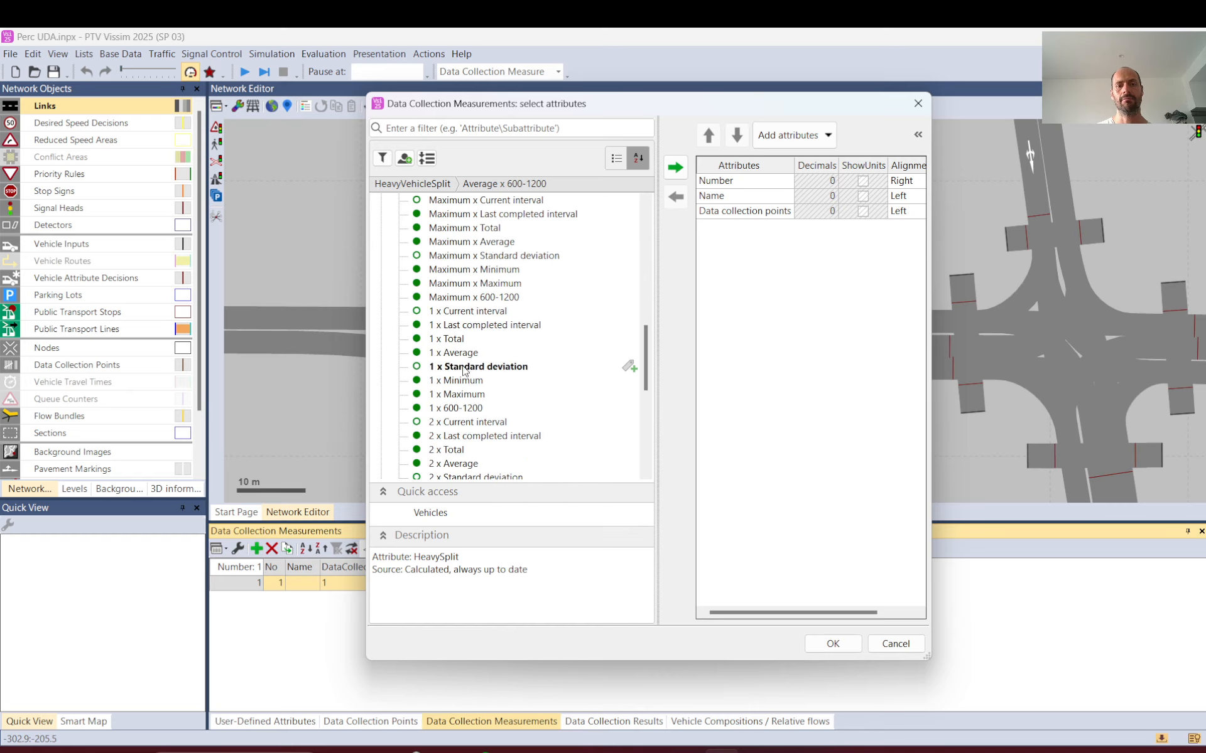
left_click(454, 284)
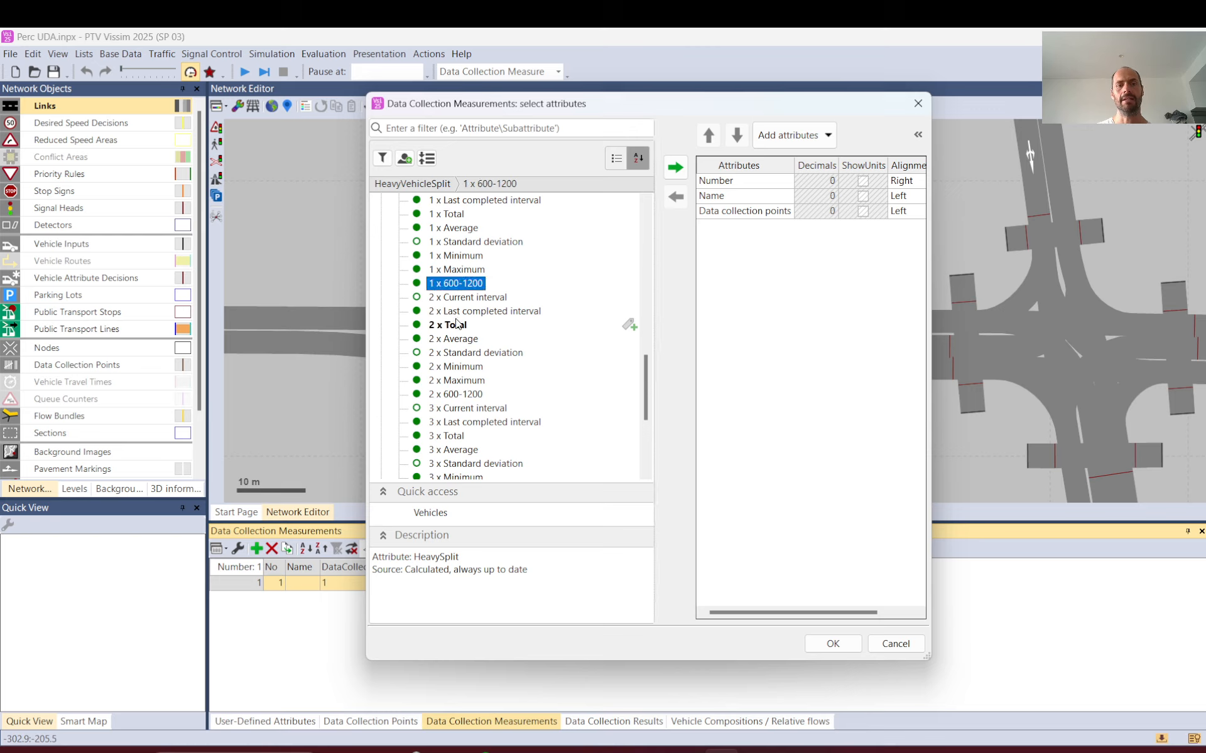
left_click(457, 394)
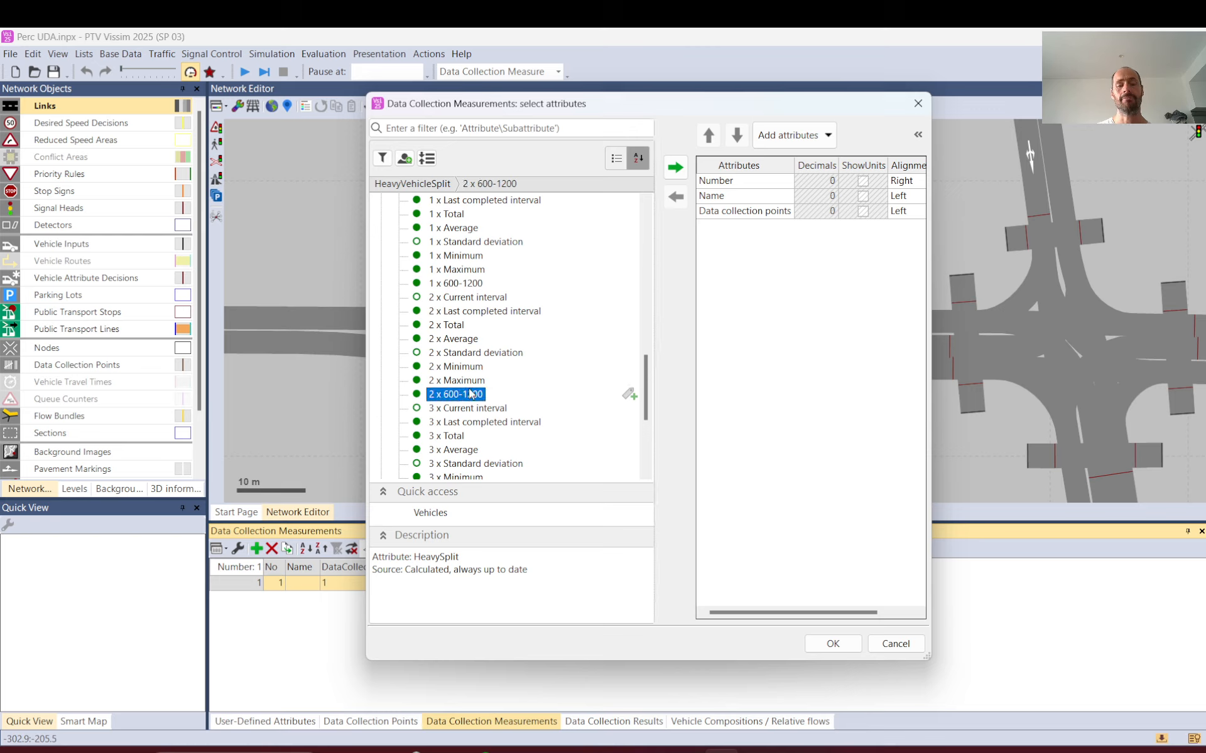
scroll(463, 422, "down", 3)
scroll(459, 377, "up", 16)
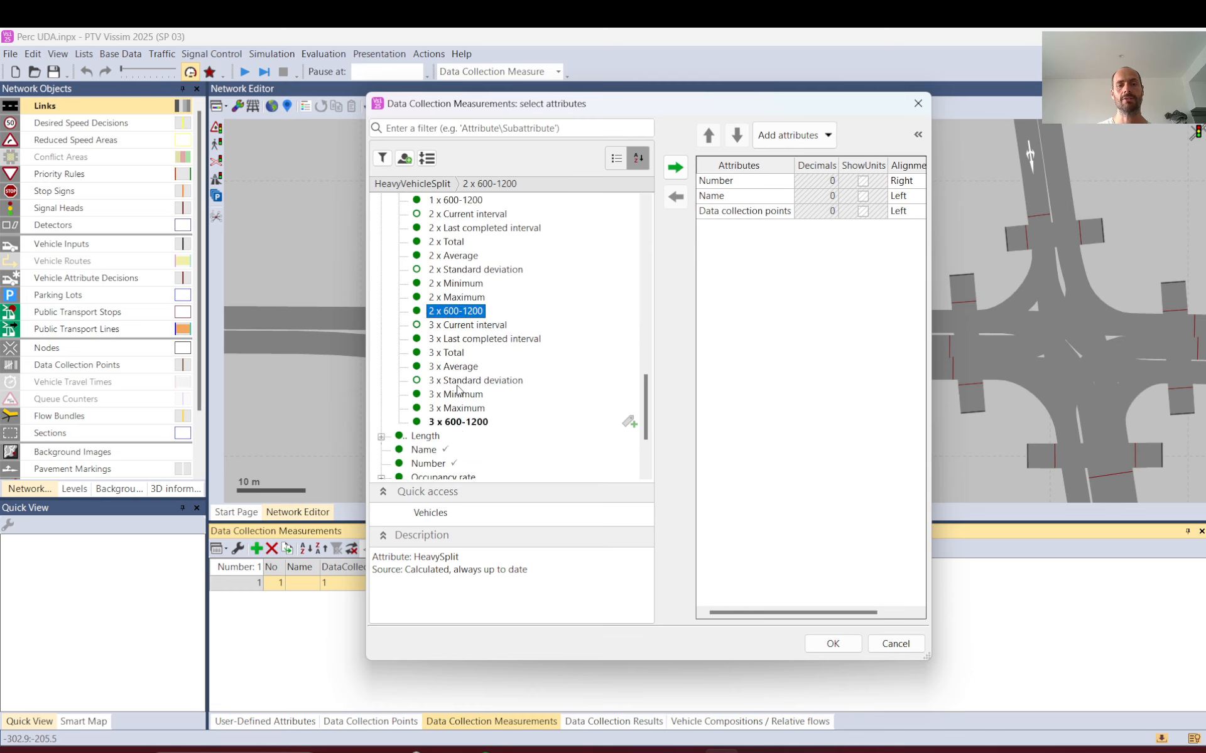
scroll(459, 313, "up", 2)
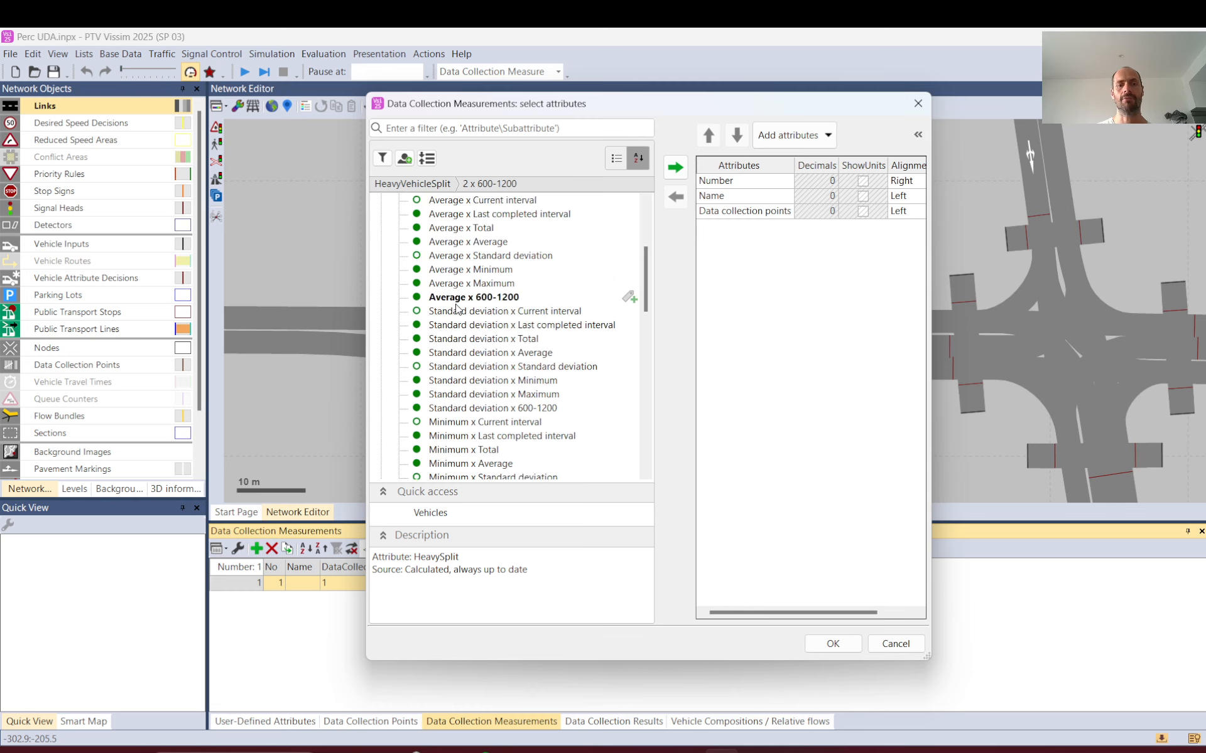
- Add HeavyVehicleSplit Average x 600-1200 to the Data Collection Measurements list and widen its column to fit the header
double_click(487, 340)
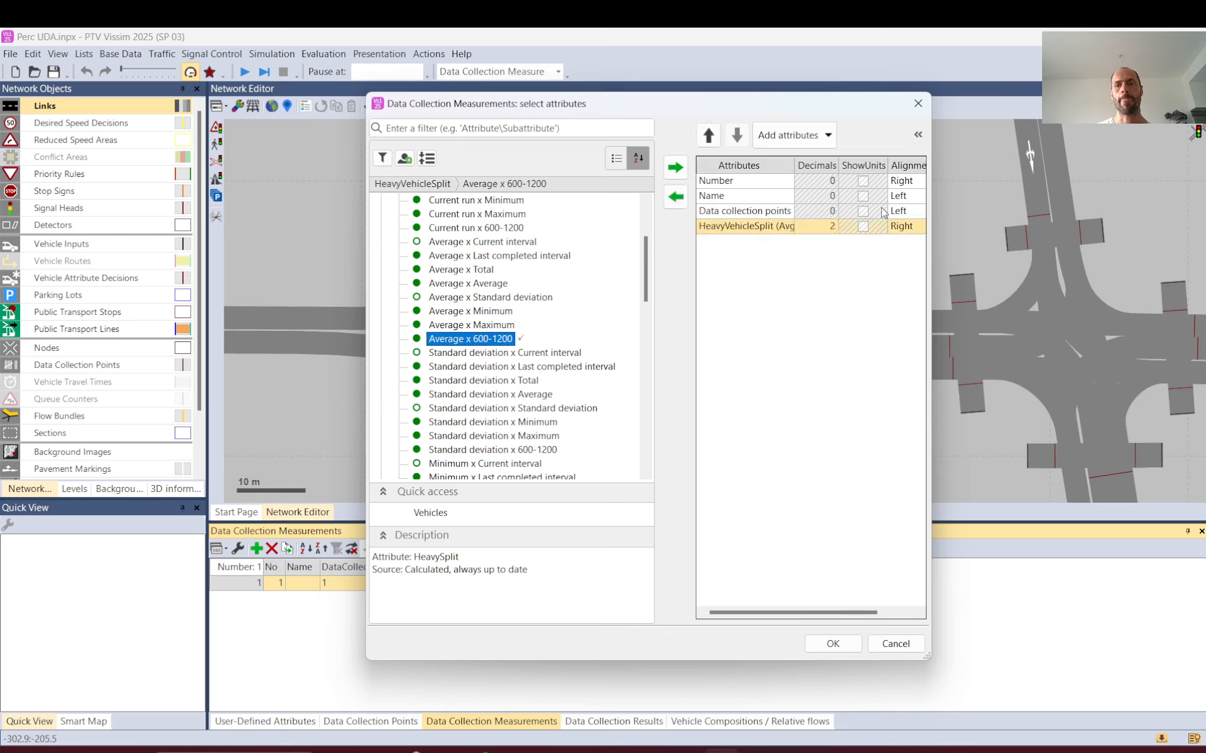
left_click_drag(931, 214, 1062, 214)
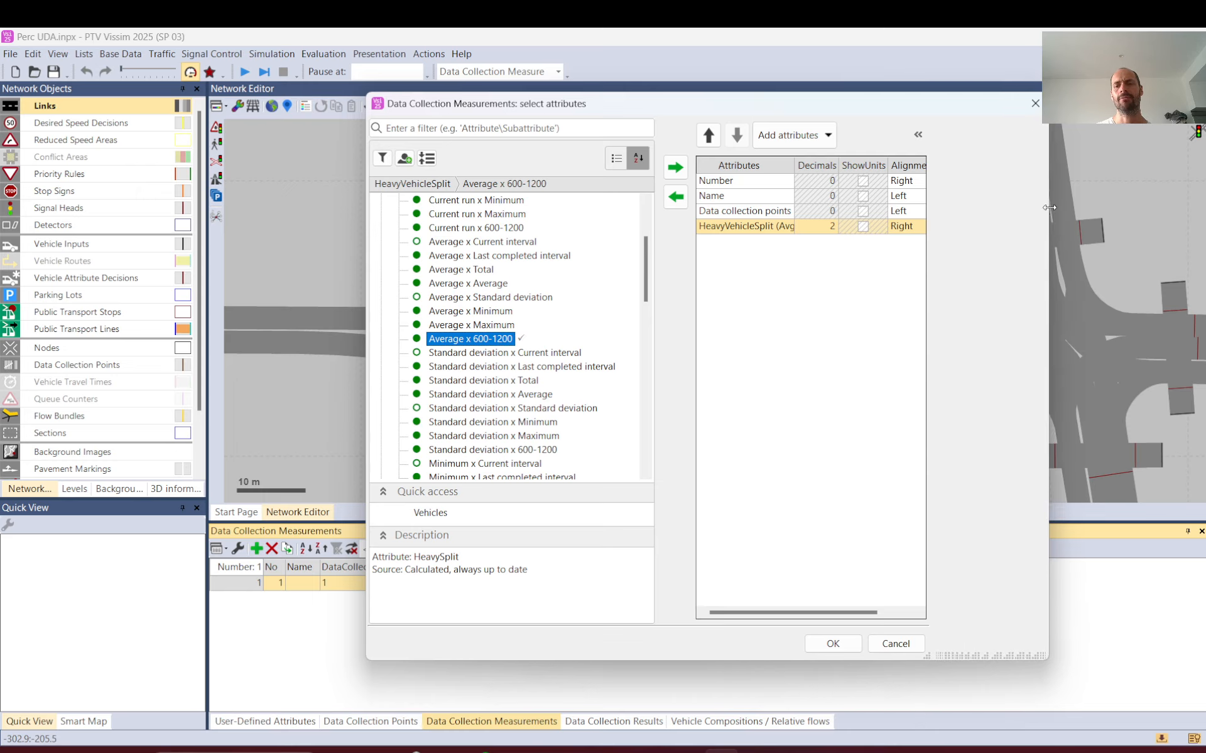
left_click(944, 642)
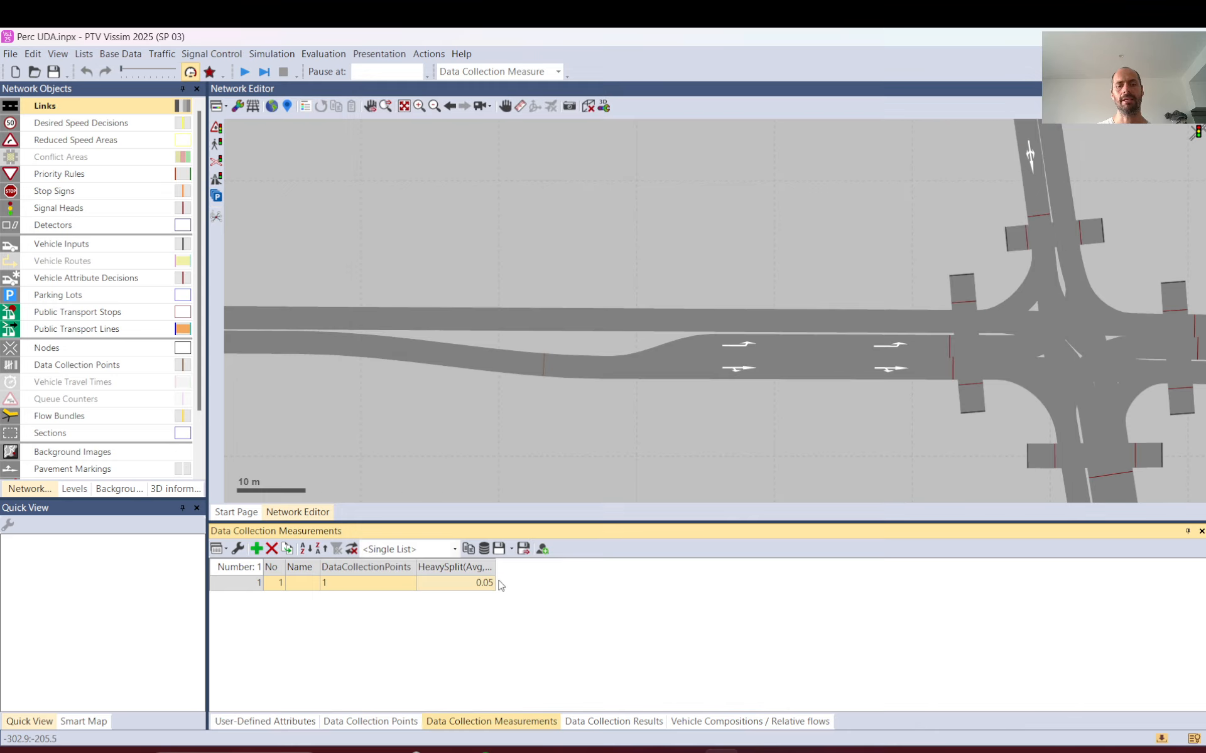
left_click_drag(496, 568, 594, 568)
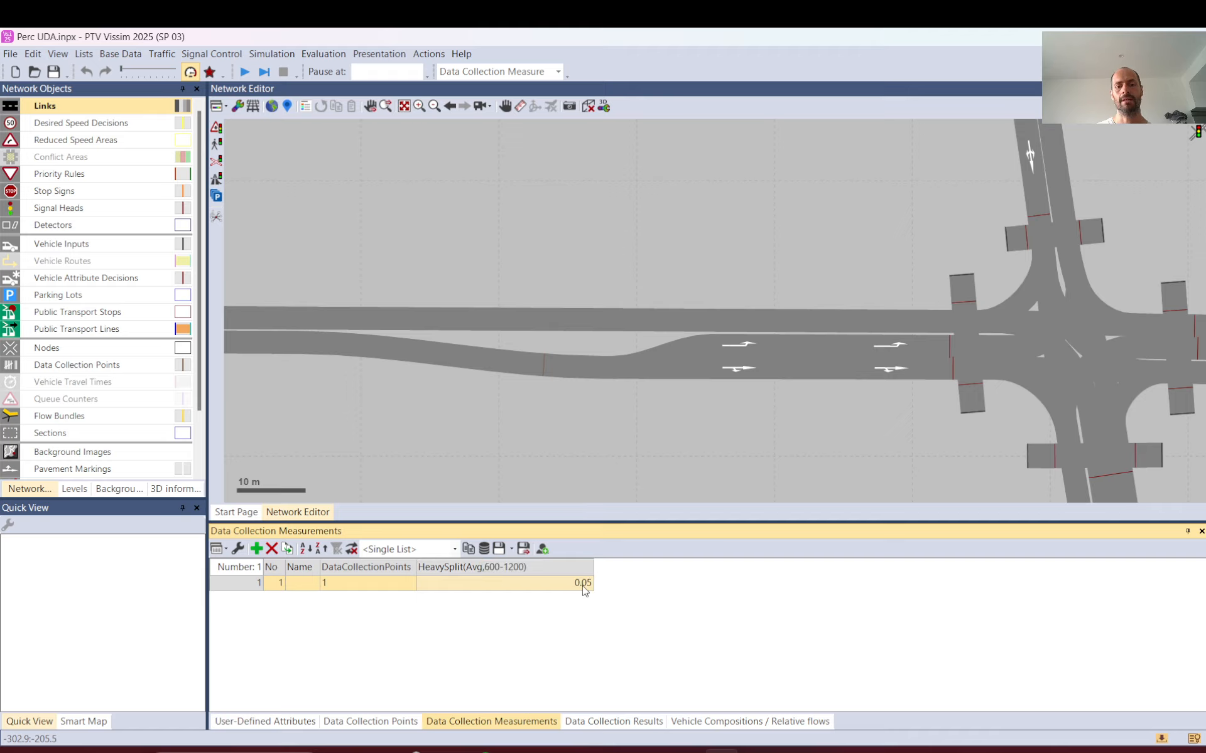
mouse_move(586, 591)
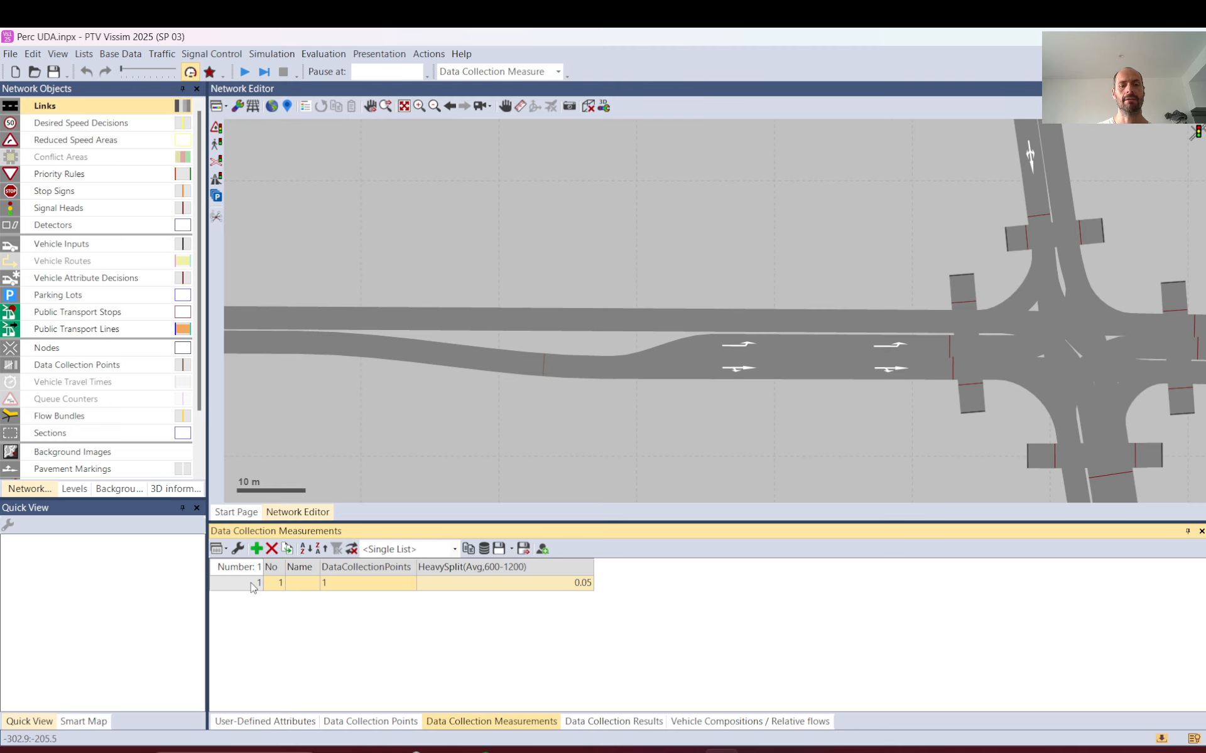
- Format the HeavyVehicleSplit (Avg,600-1200) column as Percent with its units shown
left_click(238, 549)
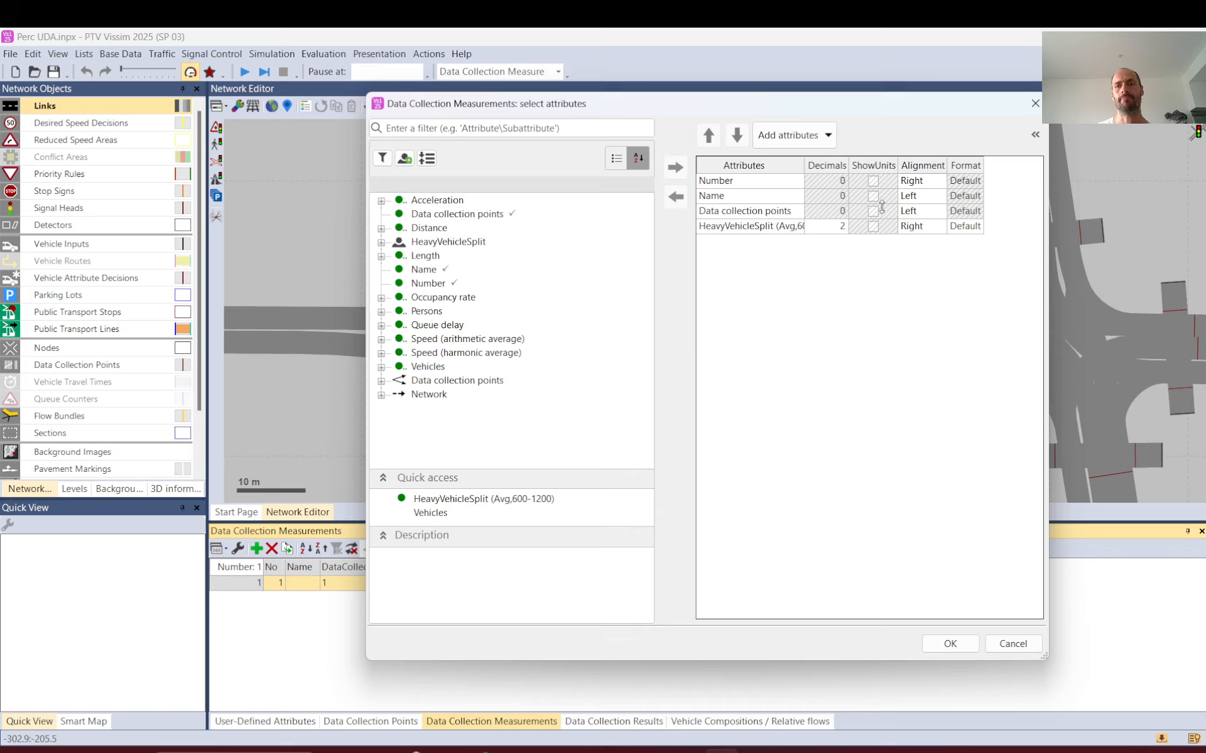
left_click(976, 228)
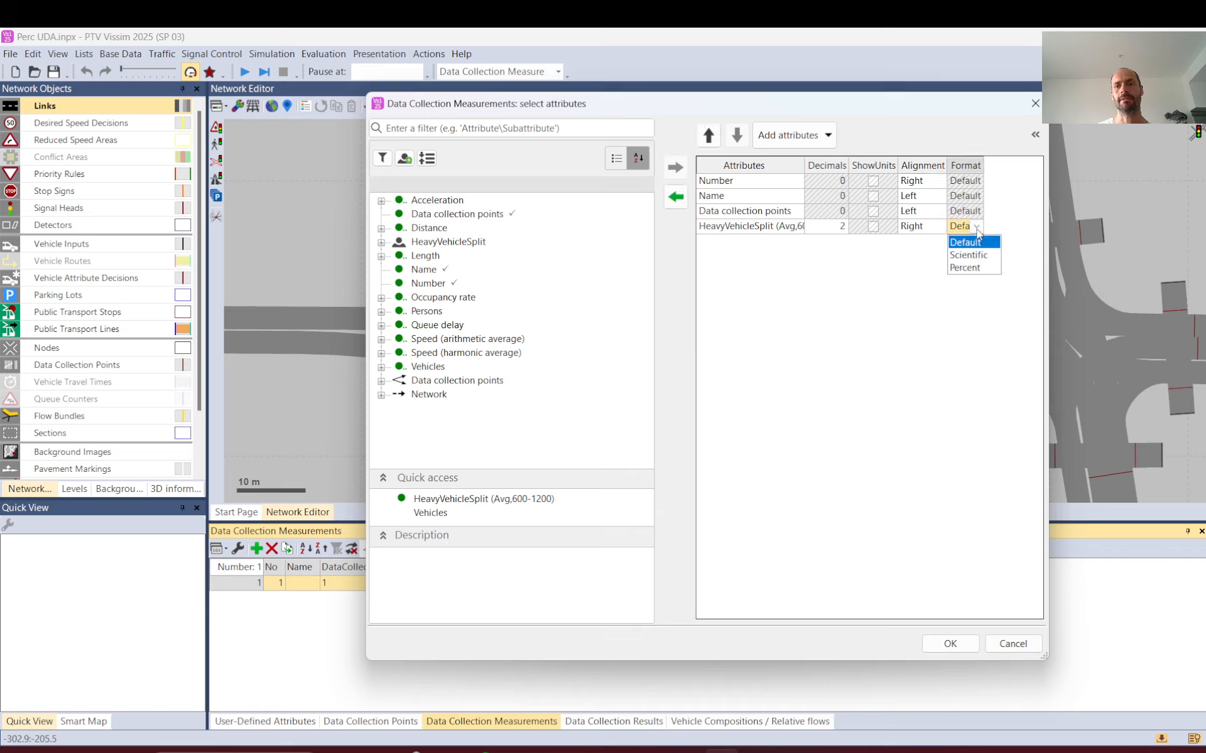
left_click(971, 269)
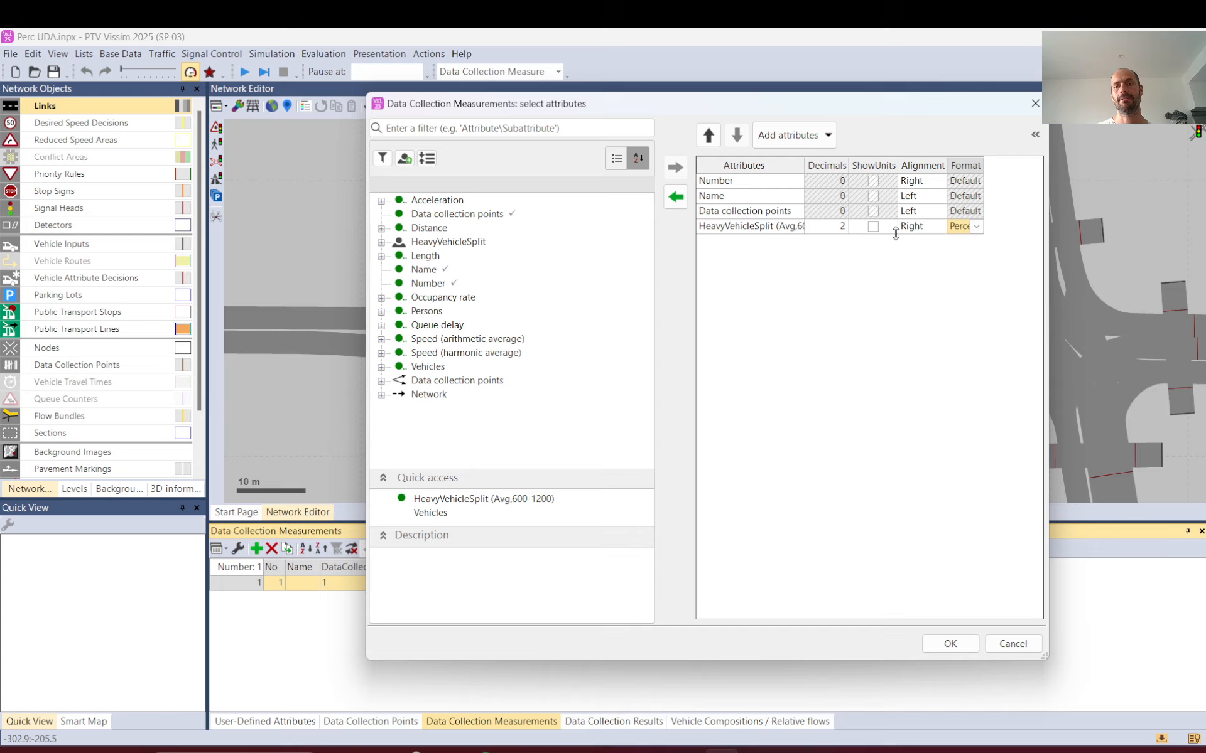
left_click(874, 227)
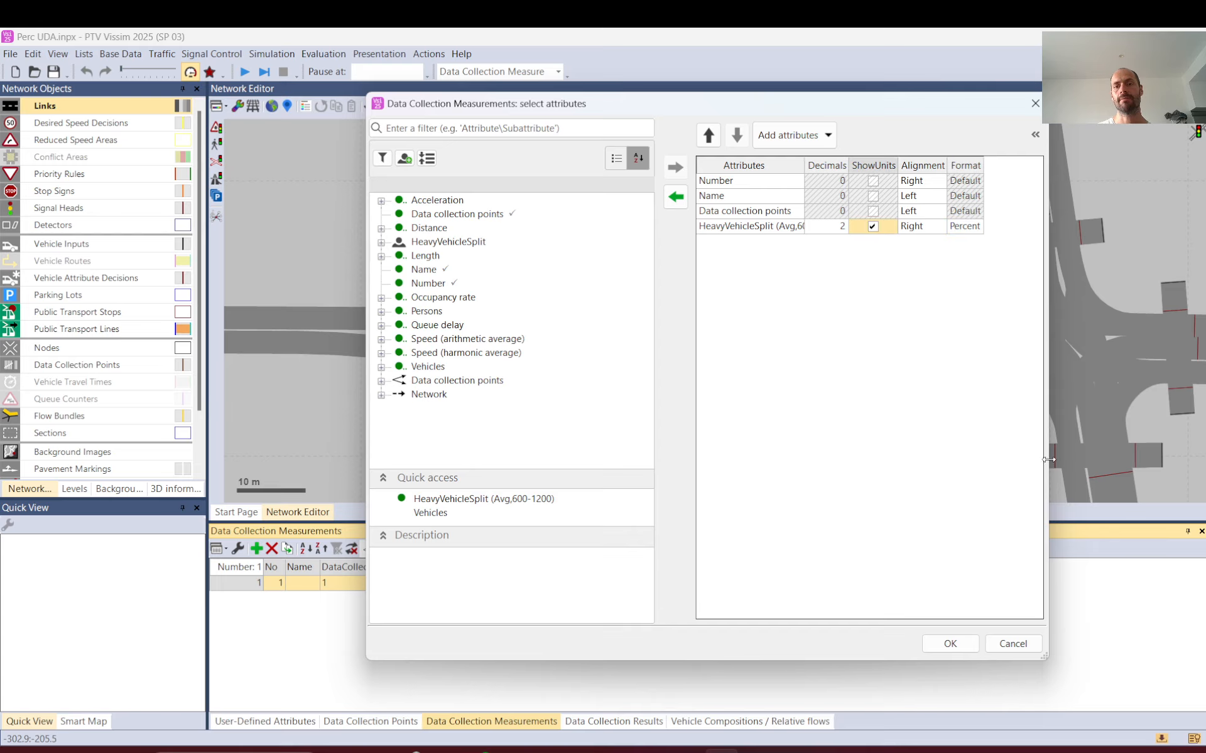
left_click(948, 644)
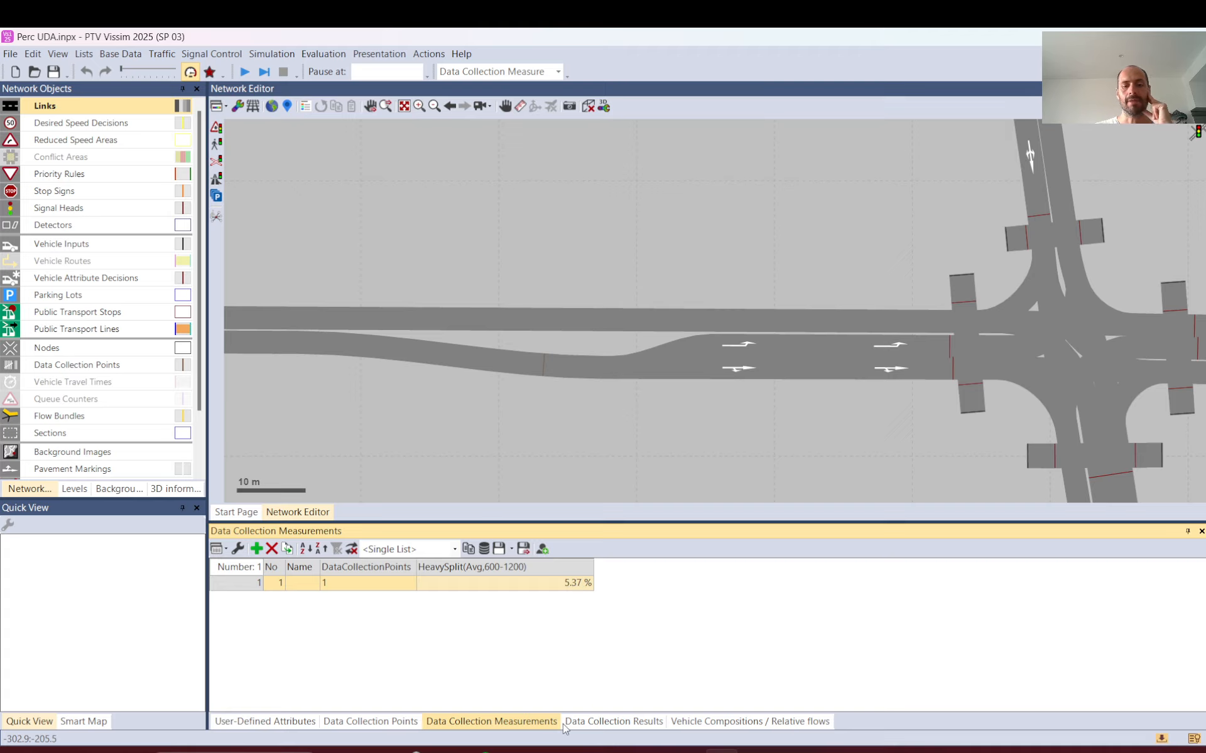
- Bring up the Data Collection Results list and check the HeavyVehicleSplit entry in its attribute selection
left_click(307, 55)
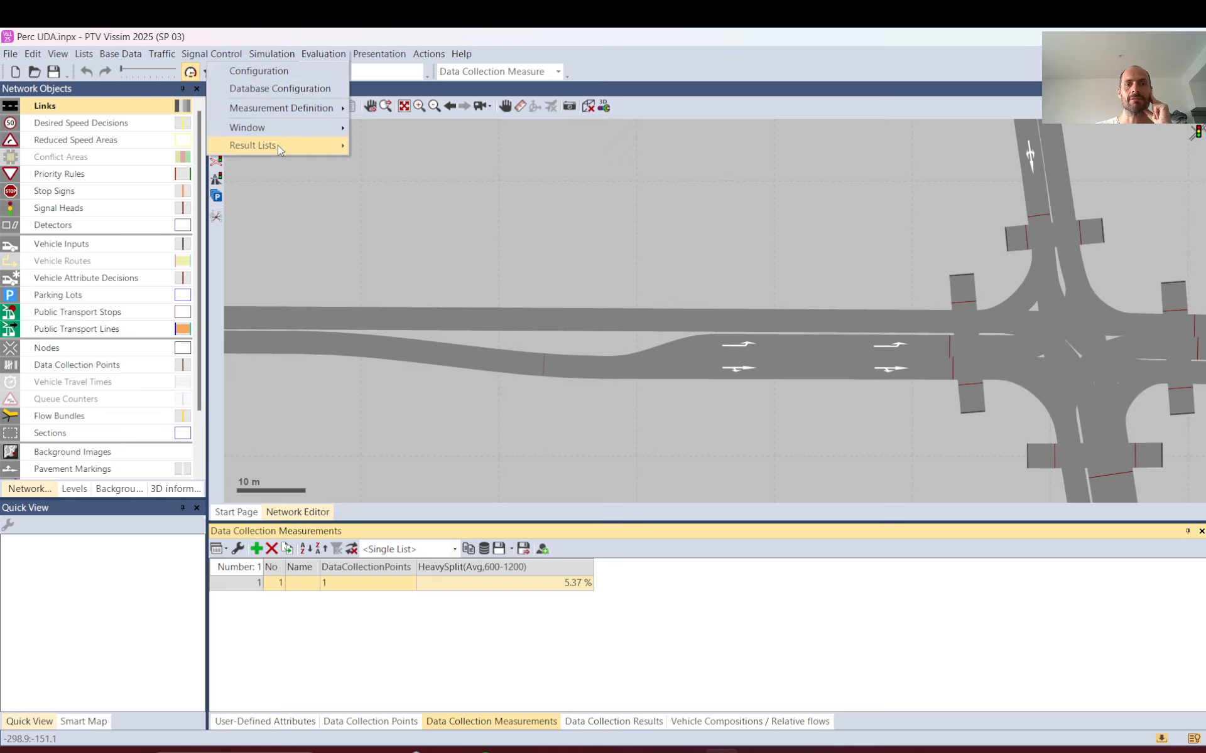
mouse_move(282, 146)
left_click(409, 239)
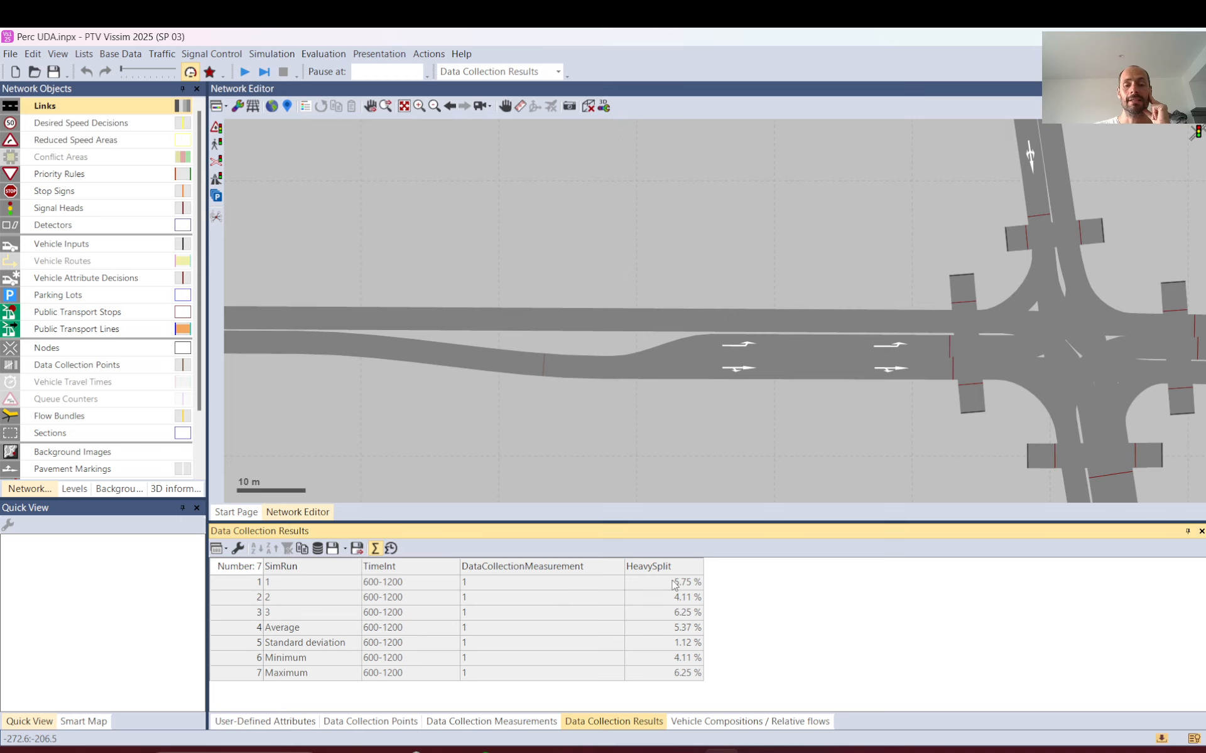
left_click(238, 551)
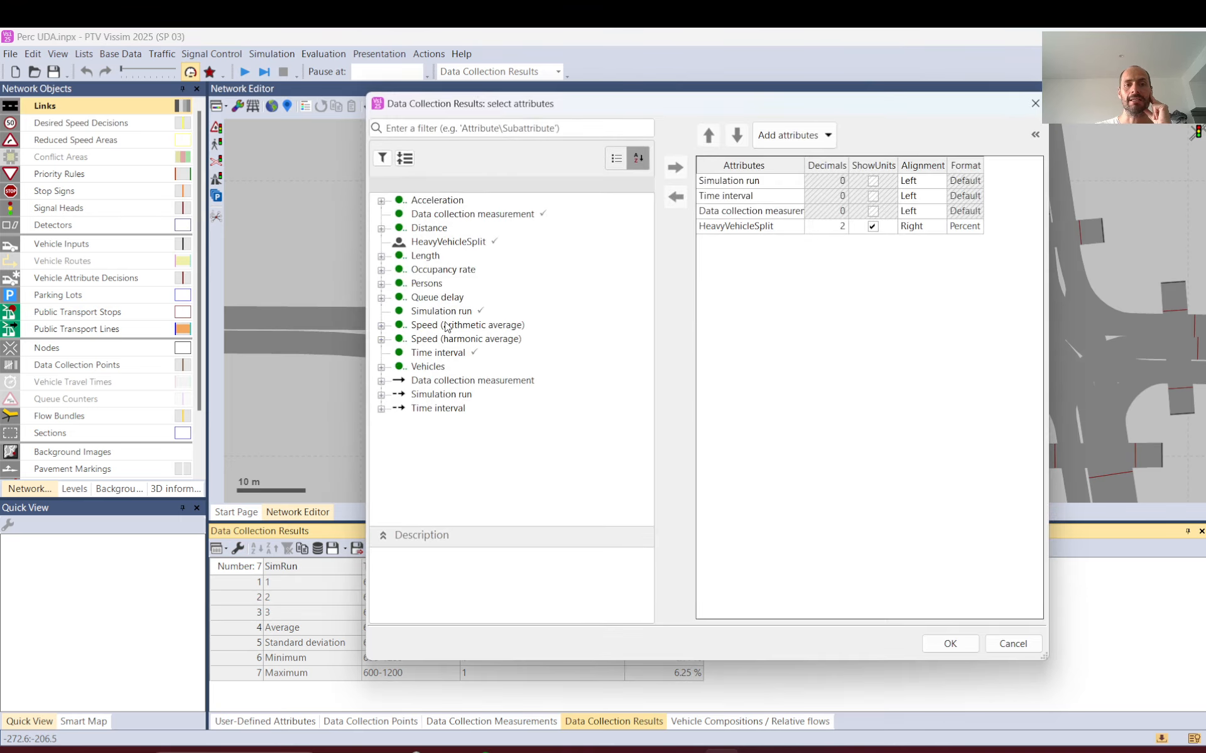
left_click(431, 245)
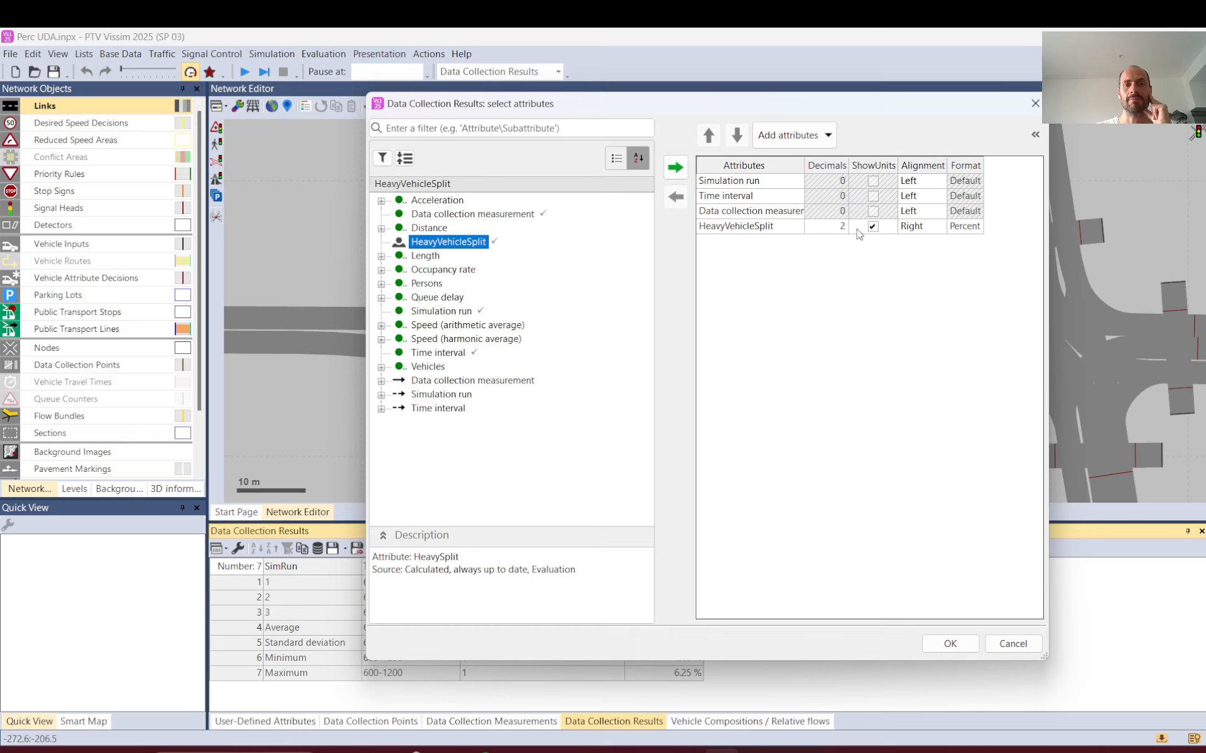
left_click(950, 643)
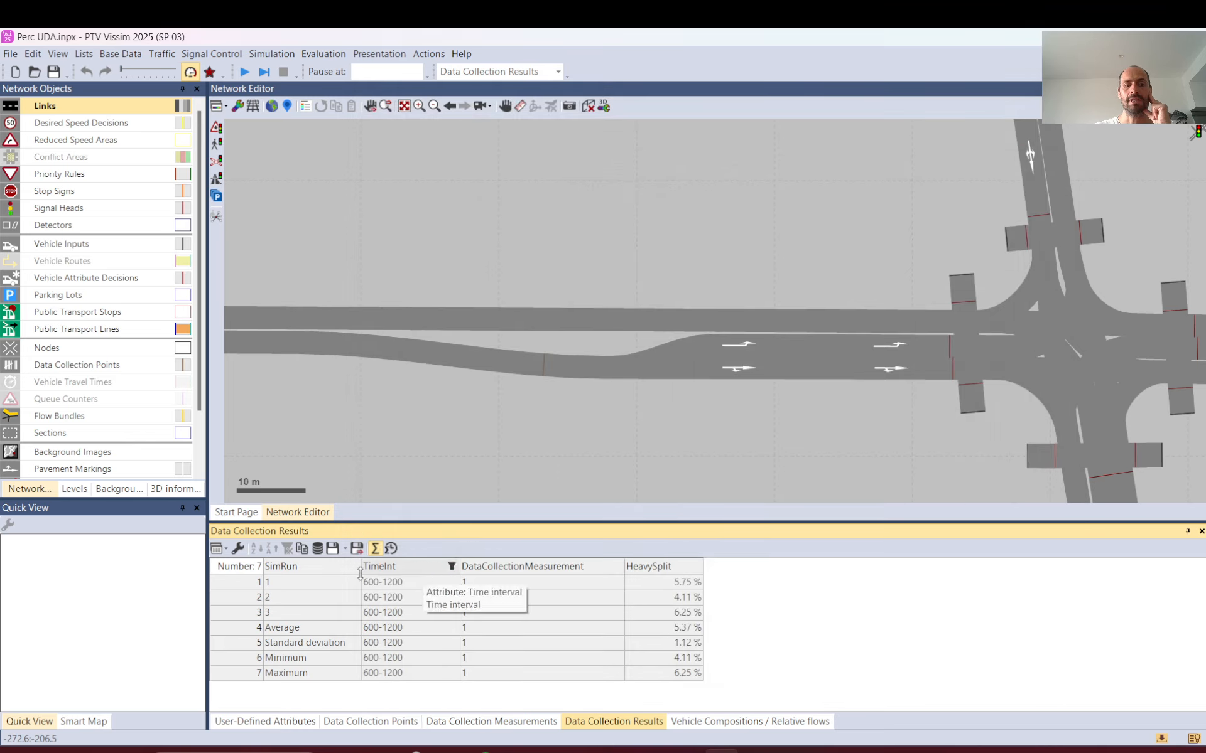
- Examine the HeavySplit values of simulation runs 1 to 3 and their average for the 600-1200 interval
left_click_drag(281, 589, 287, 617)
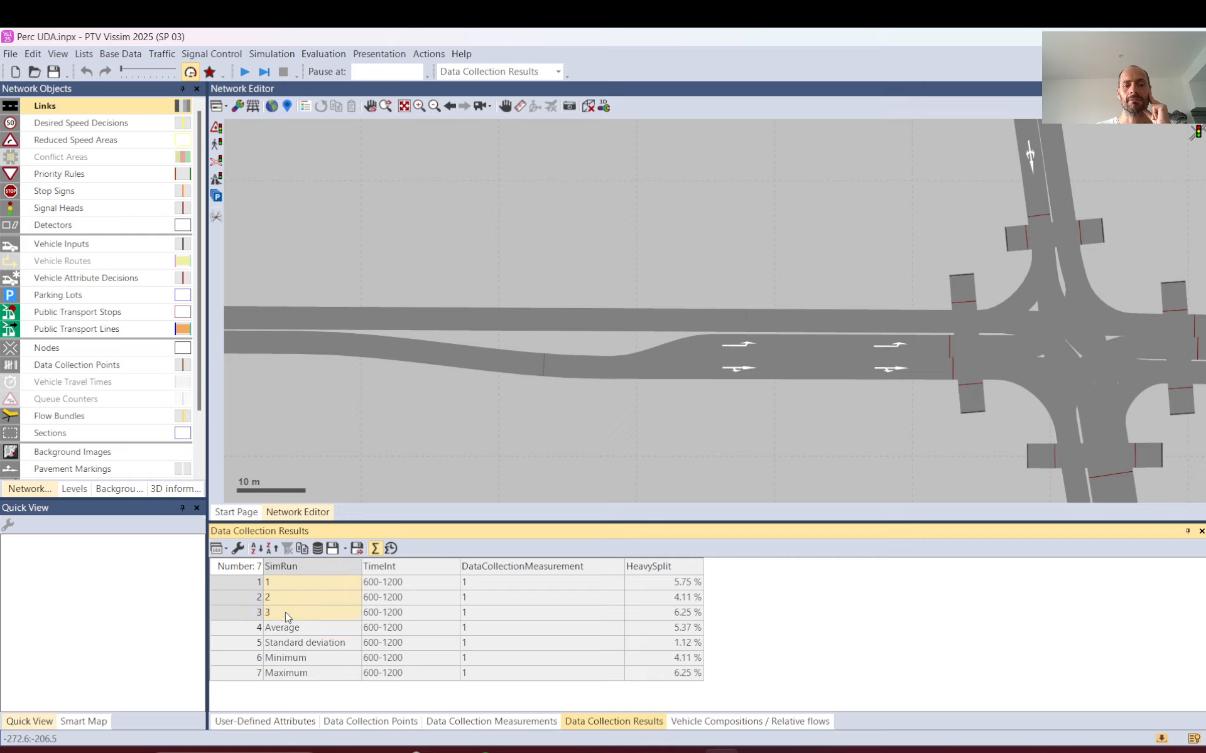
left_click_drag(667, 584, 660, 583)
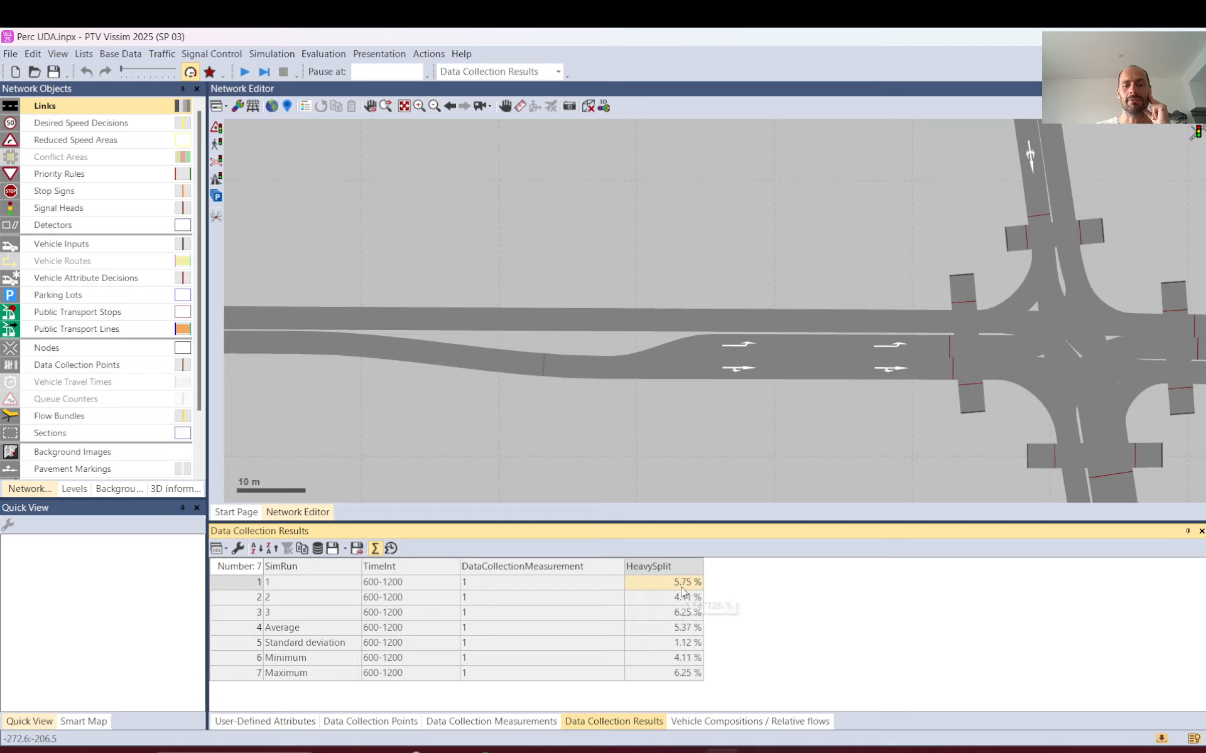
left_click(680, 601)
left_click(687, 616)
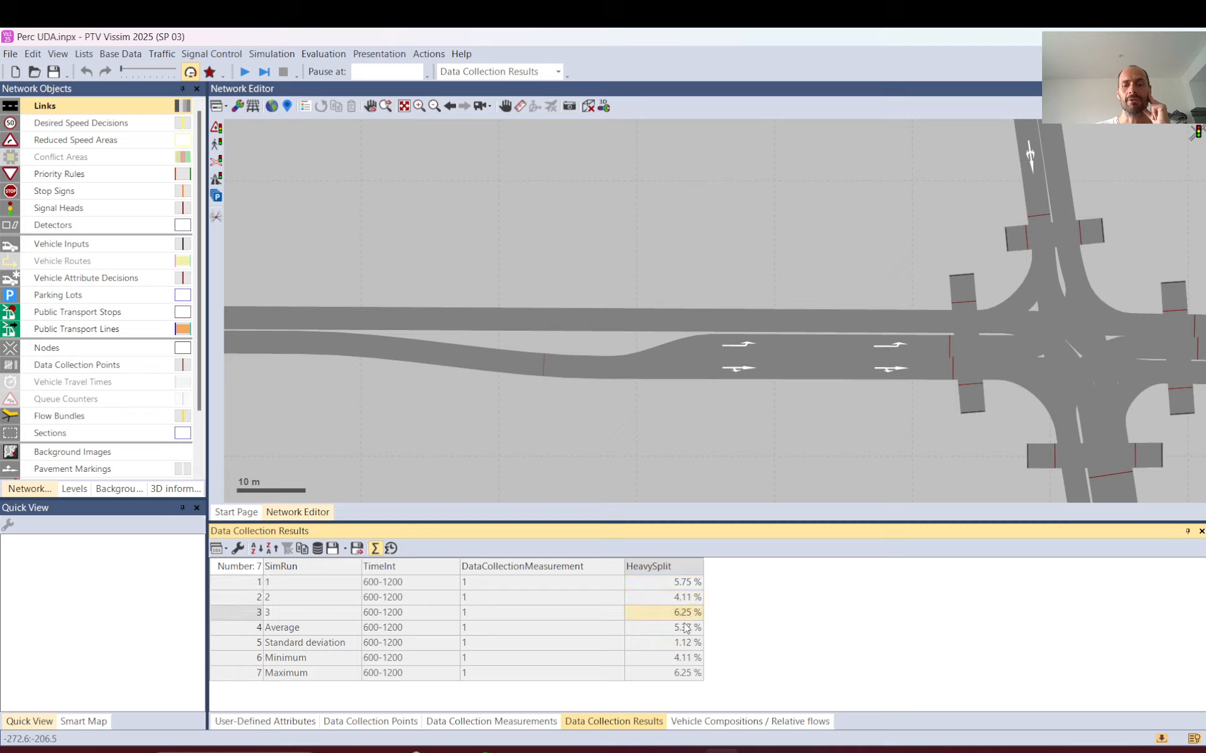
left_click(680, 628)
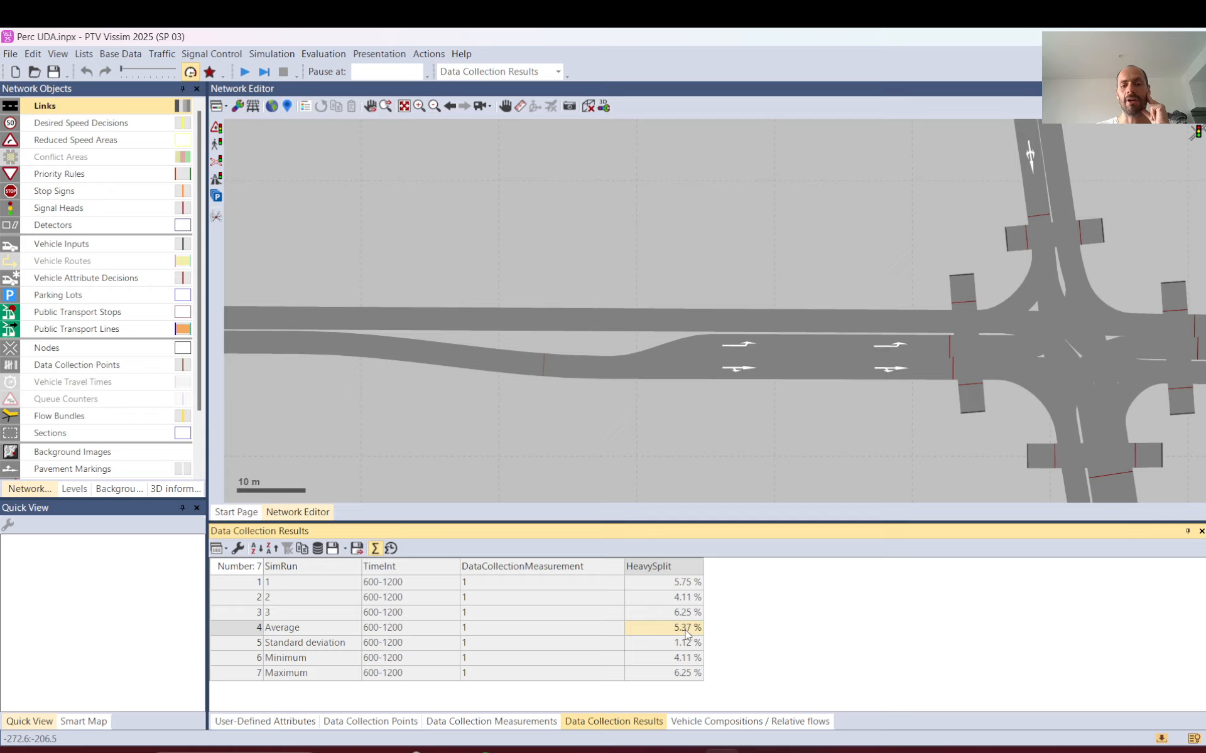